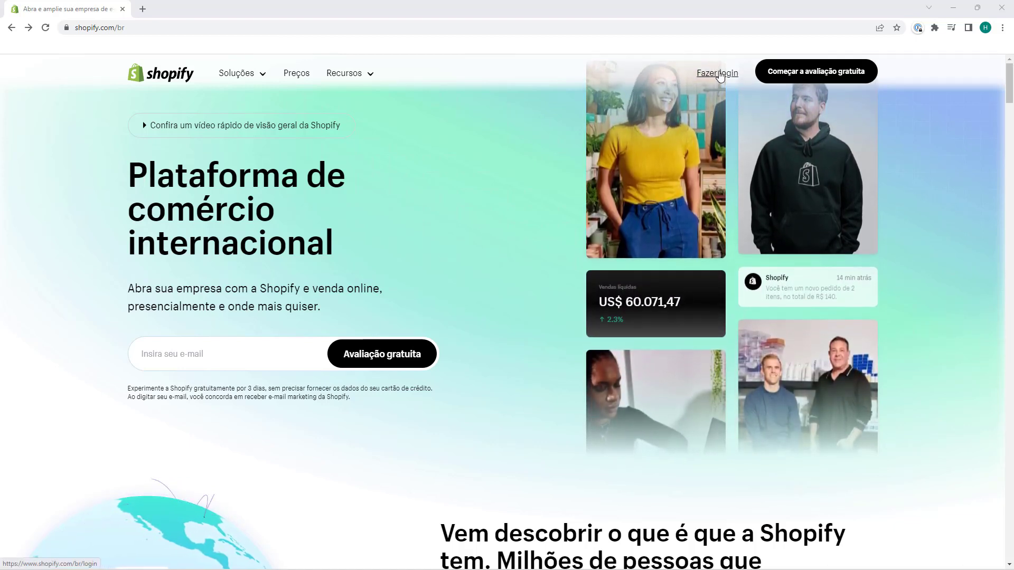
# Step: Log in to the Shopify store admin and open the current Warehouse theme of the online store for customization
pyautogui.click(718, 73)
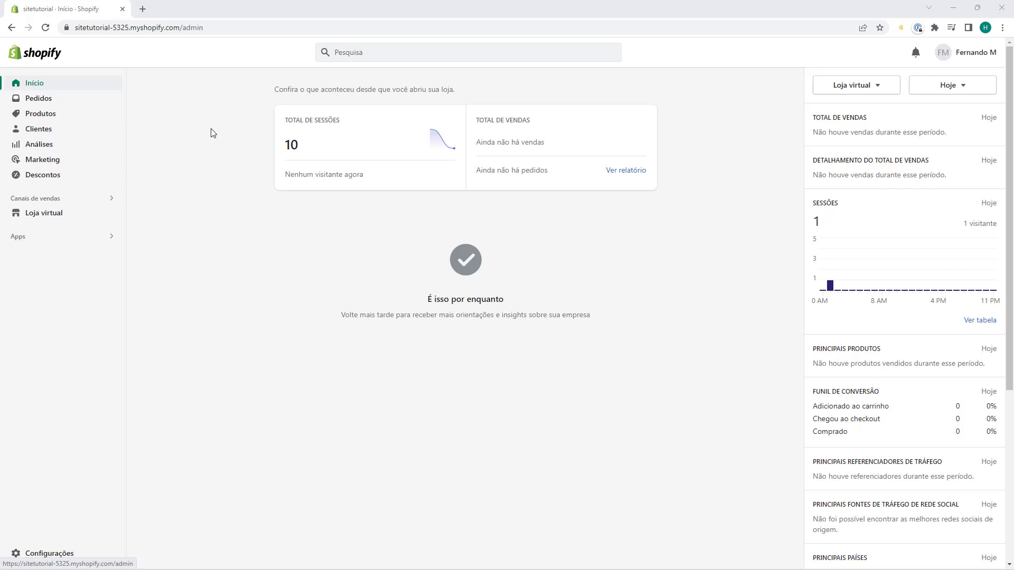
pyautogui.click(45, 219)
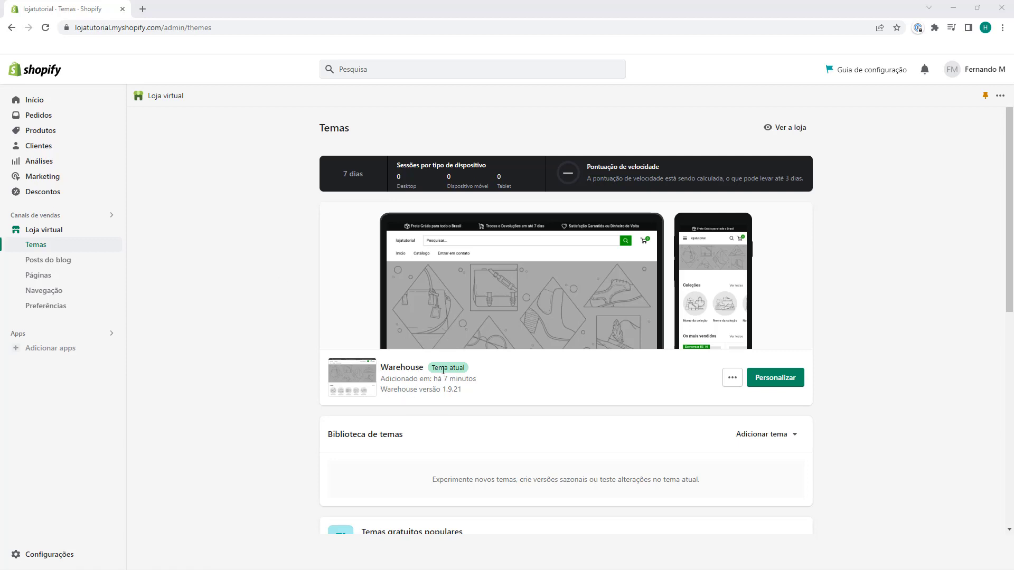
pyautogui.moveTo(432, 370); pyautogui.dragTo(460, 372)
pyautogui.click(464, 373)
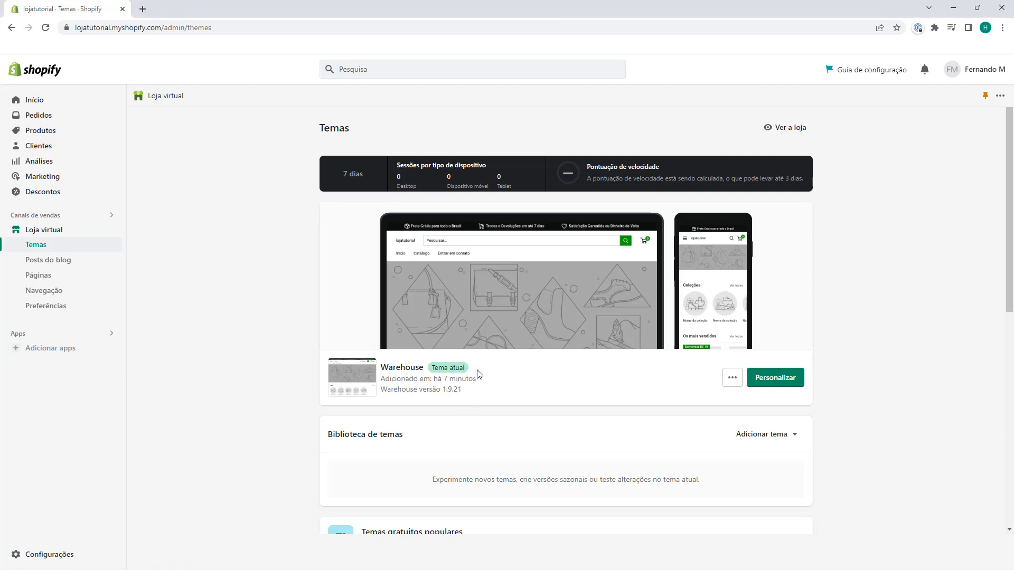
pyautogui.click(779, 384)
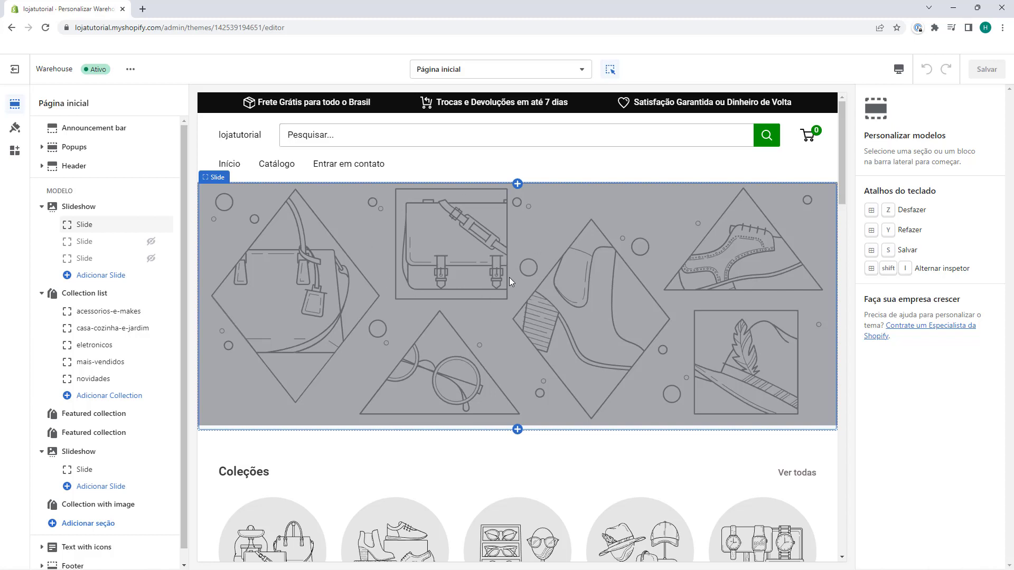
# Step: Examine the home page preview from the top slideshow through the collections, featured products and second banner down to the icon texts and footer
pyautogui.click(315, 284)
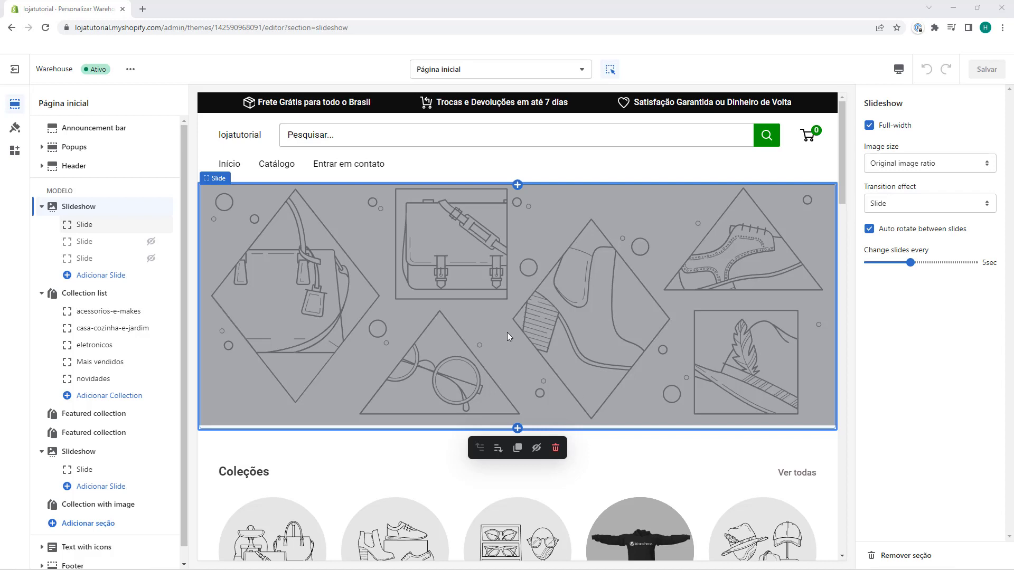
pyautogui.scroll(-2, 517, 344)
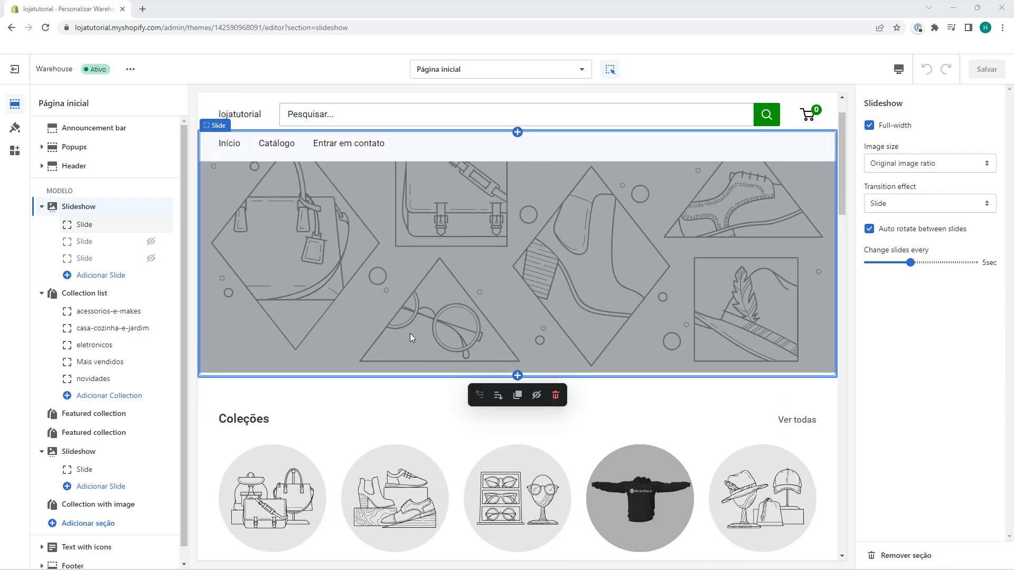
pyautogui.scroll(2, 369, 343)
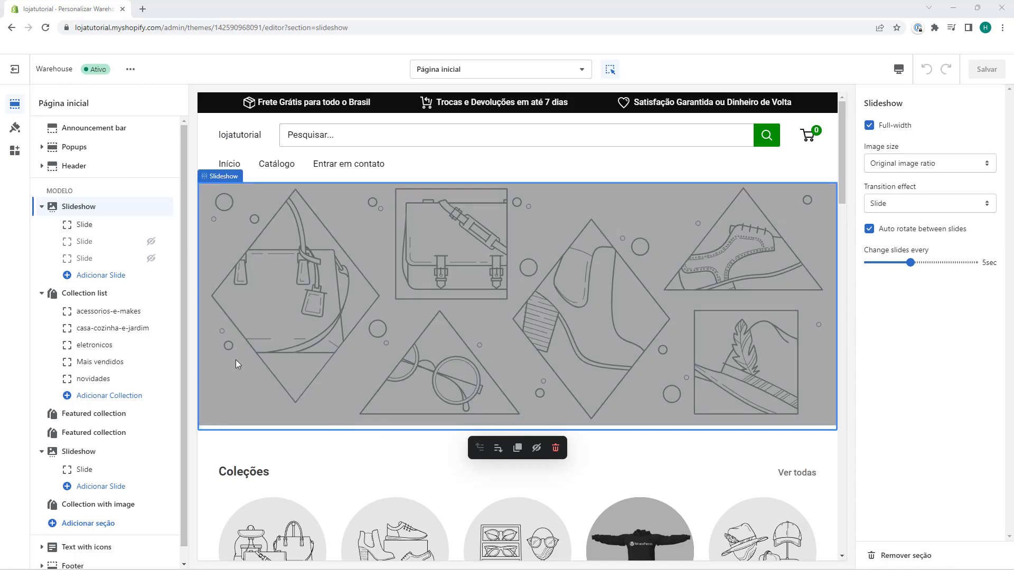
pyautogui.scroll(-15, 271, 294)
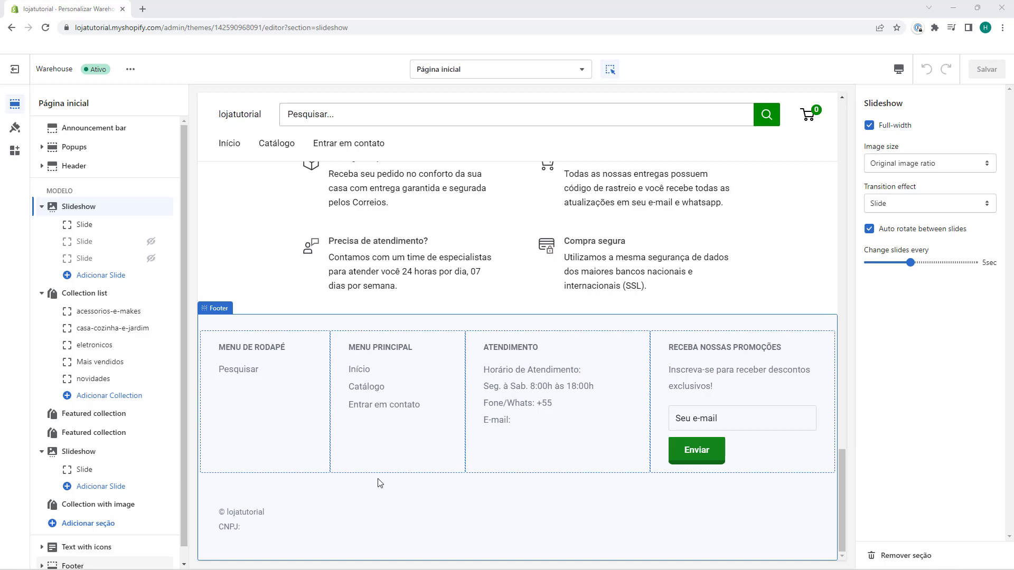
pyautogui.scroll(20, 333, 395)
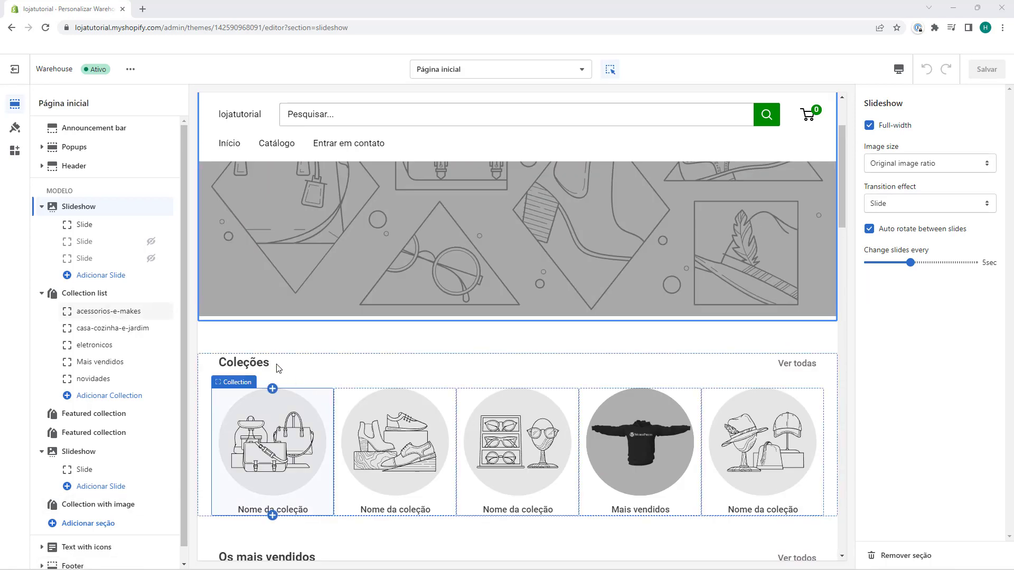
pyautogui.scroll(3, 278, 368)
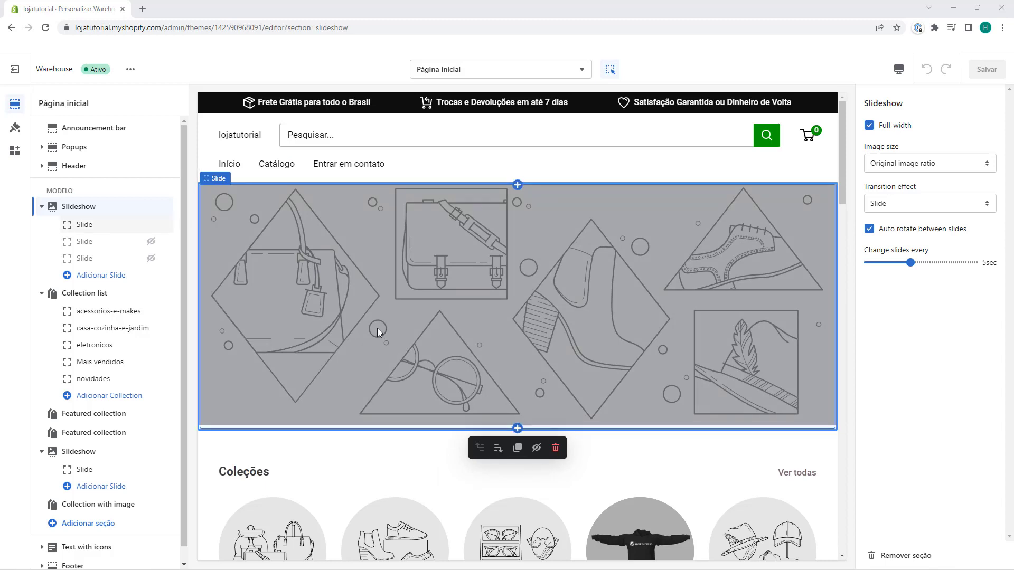
pyautogui.scroll(-3, 376, 331)
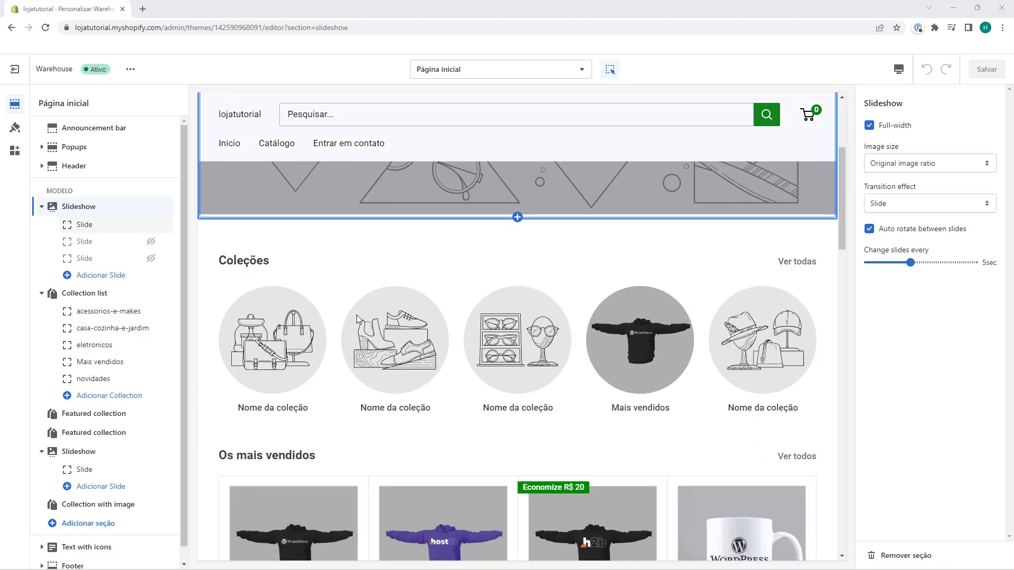
pyautogui.scroll(-1, 351, 314)
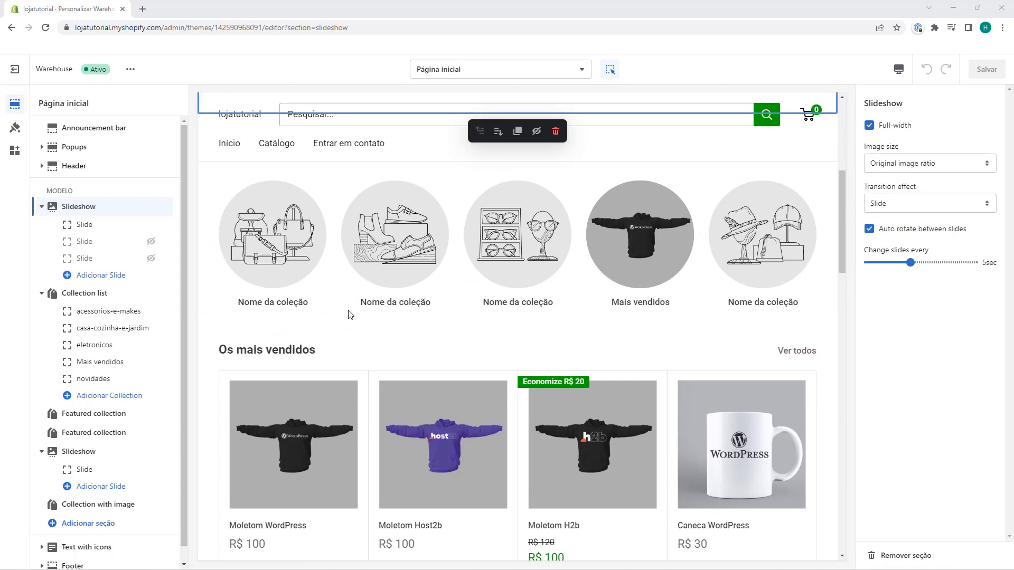
pyautogui.scroll(-6, 349, 315)
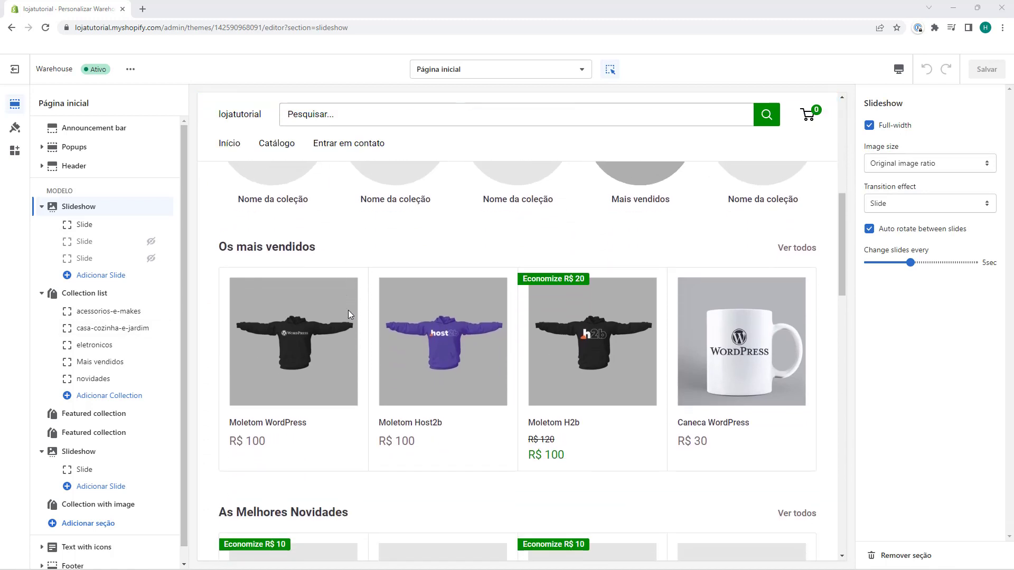
pyautogui.scroll(-8, 351, 313)
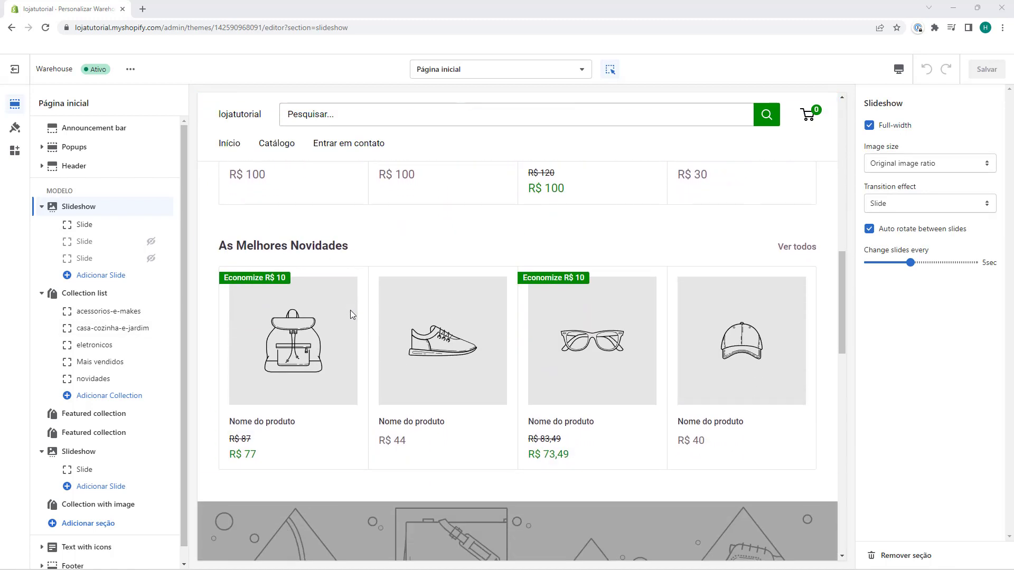
pyautogui.scroll(-9, 353, 315)
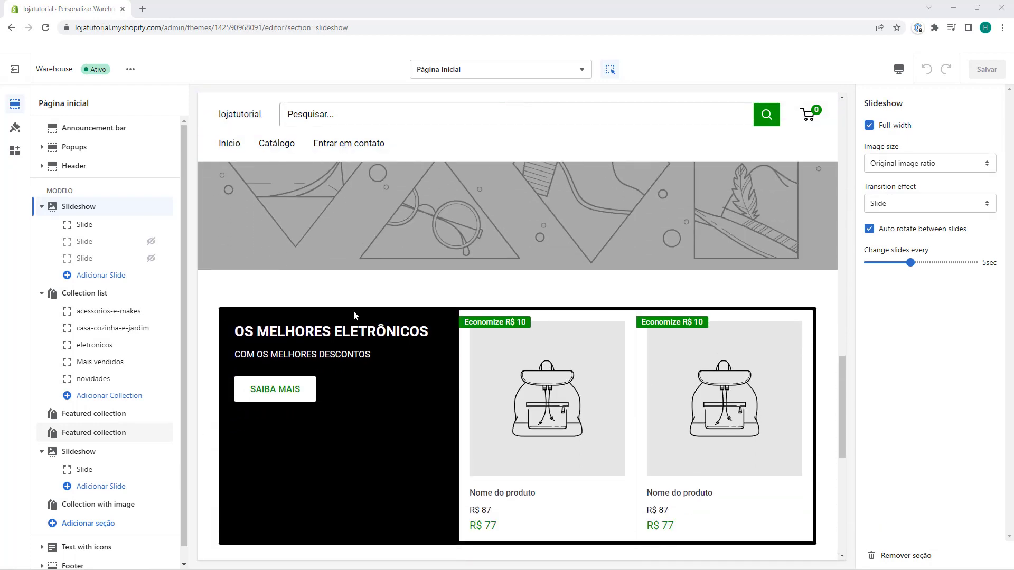
pyautogui.scroll(20, 353, 315)
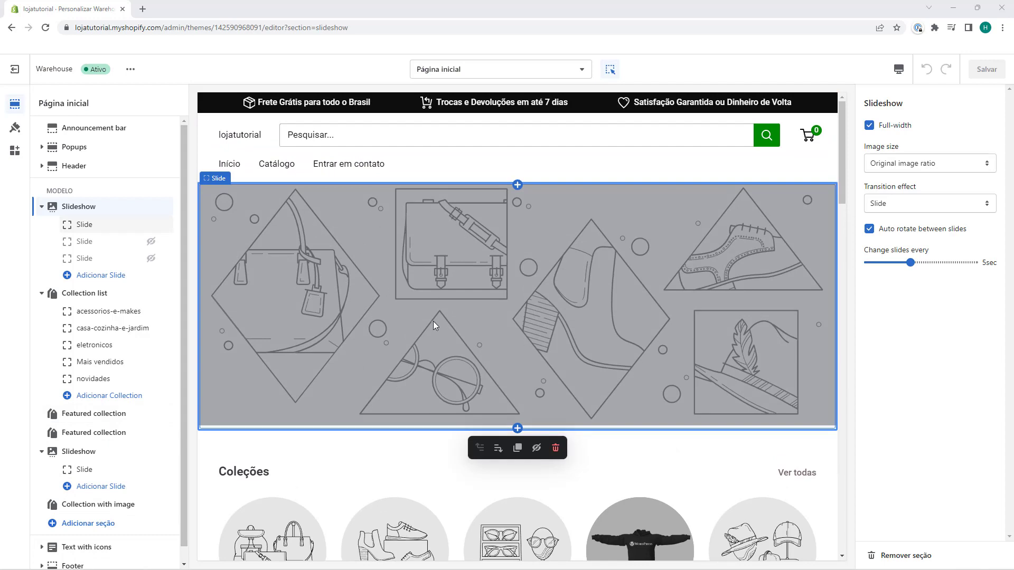
pyautogui.scroll(-3, 418, 312)
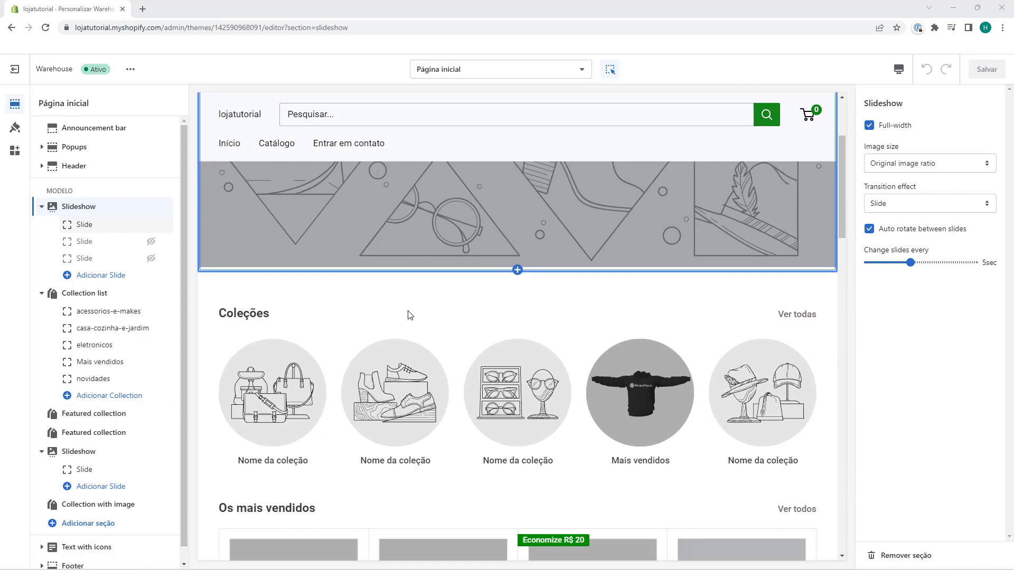
pyautogui.scroll(-6, 323, 317)
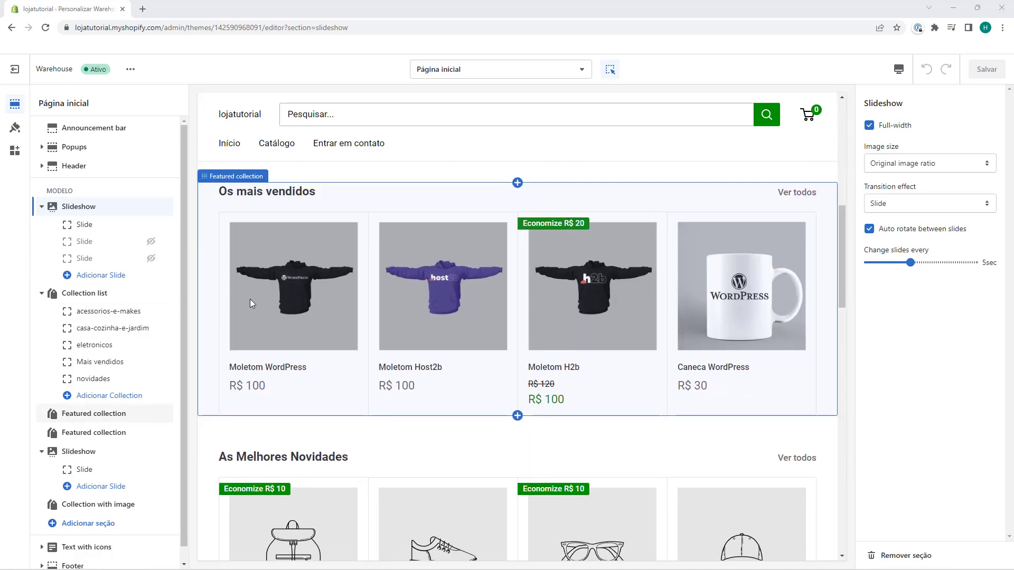
pyautogui.scroll(-6, 249, 299)
pyautogui.scroll(-3, 320, 270)
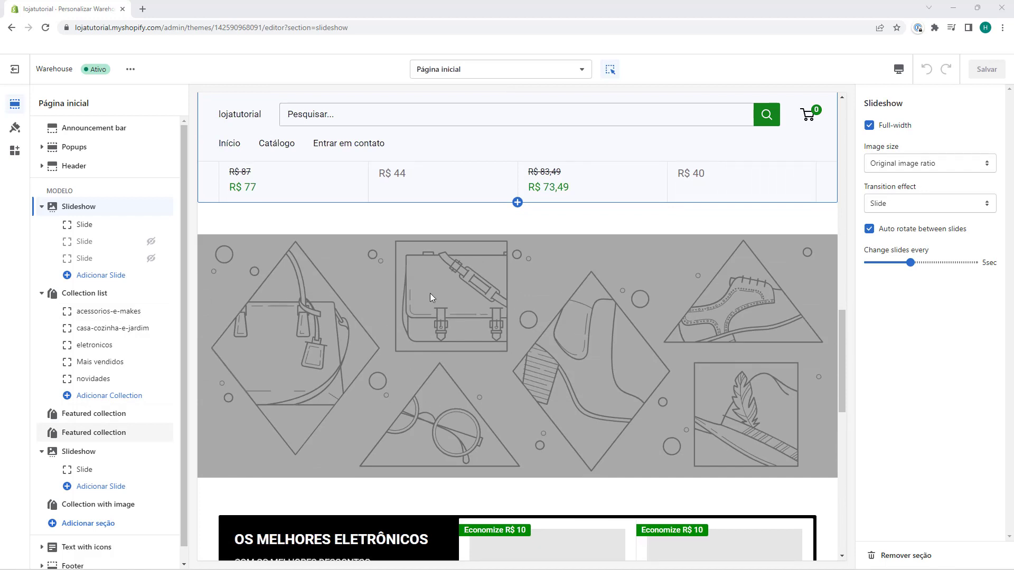
pyautogui.scroll(-6, 430, 293)
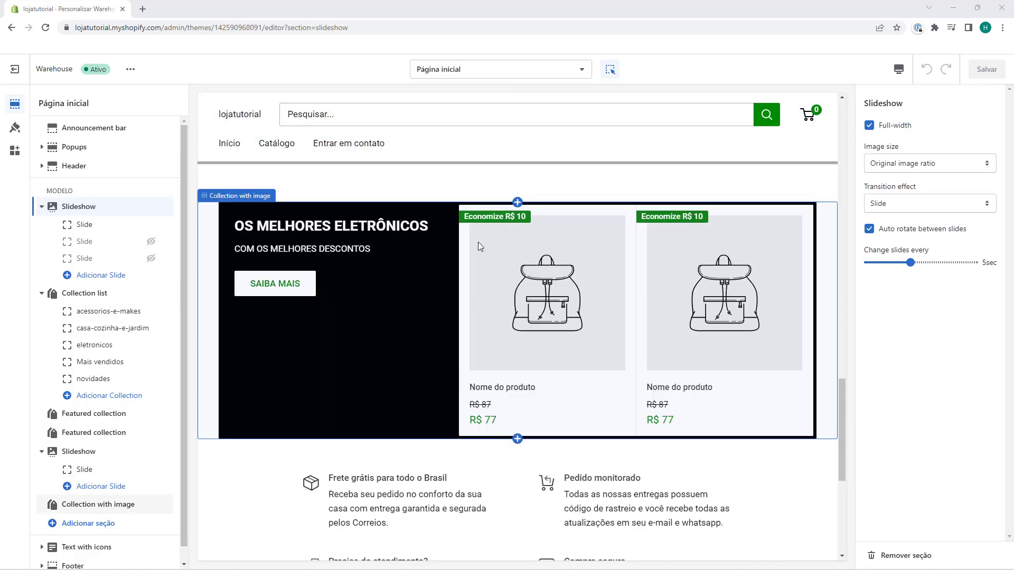
pyautogui.scroll(-4, 290, 304)
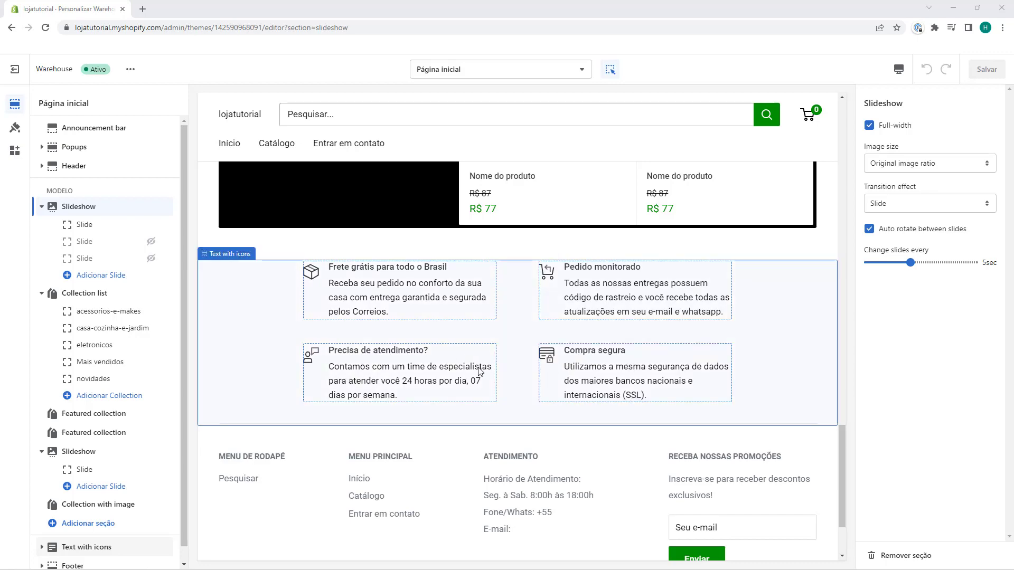
pyautogui.scroll(4, 419, 385)
pyautogui.scroll(15, 420, 387)
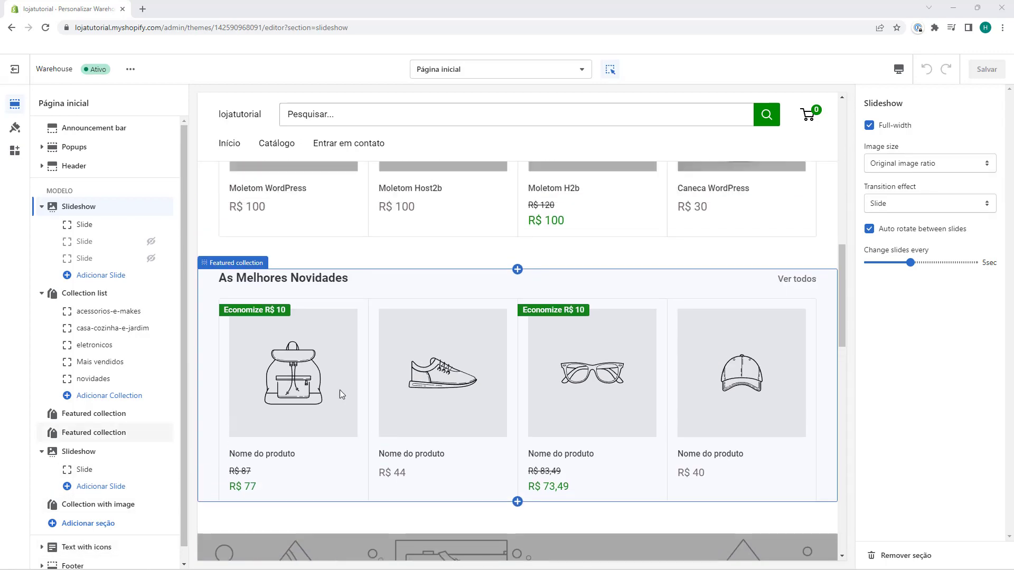
pyautogui.scroll(7, 528, 328)
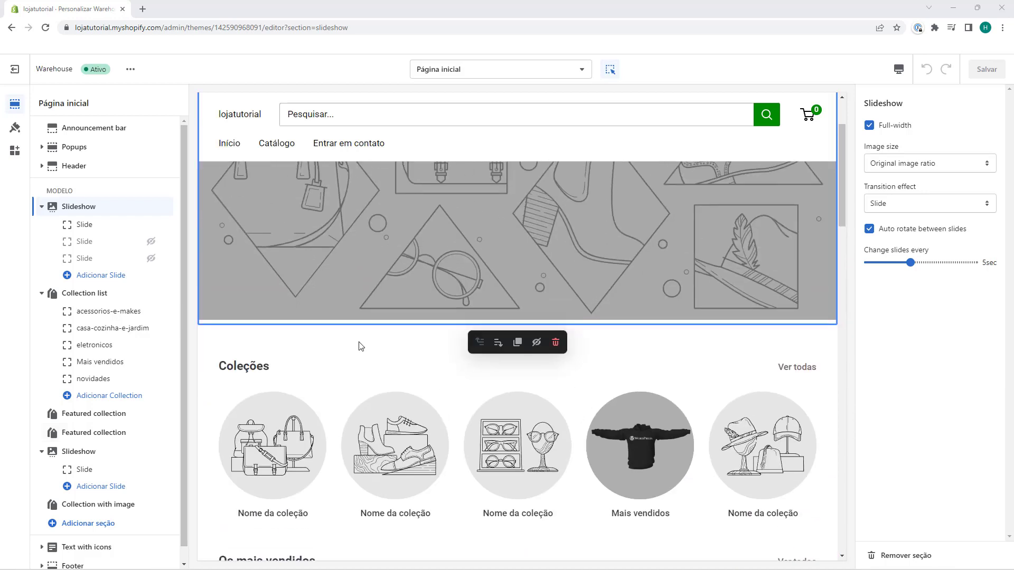
pyautogui.scroll(2, 375, 365)
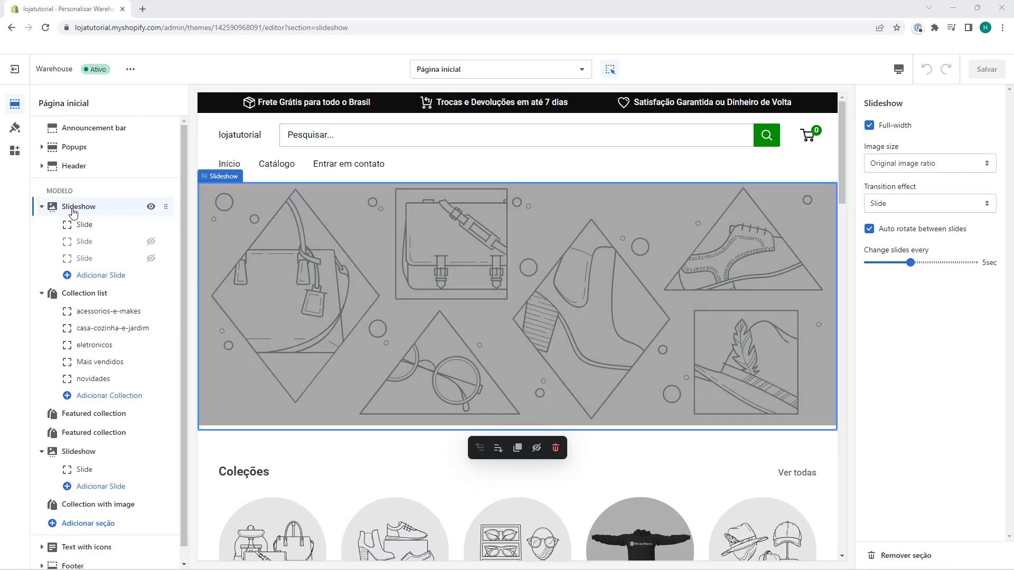
# Step: Show the two hidden slides of the top slideshow, preview them in the banner, and hide both again
pyautogui.click(488, 329)
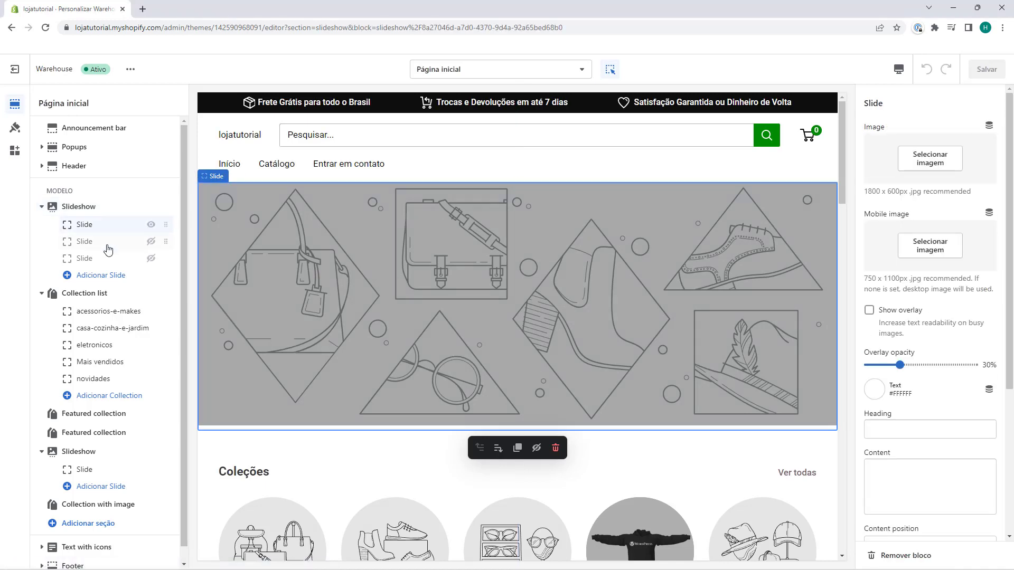
pyautogui.click(83, 224)
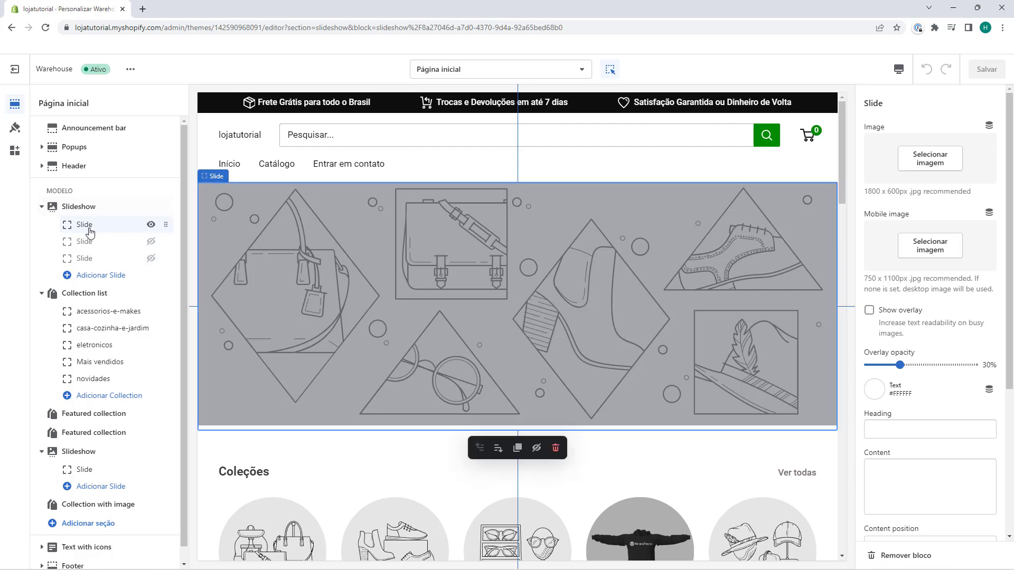
pyautogui.click(151, 242)
pyautogui.click(150, 258)
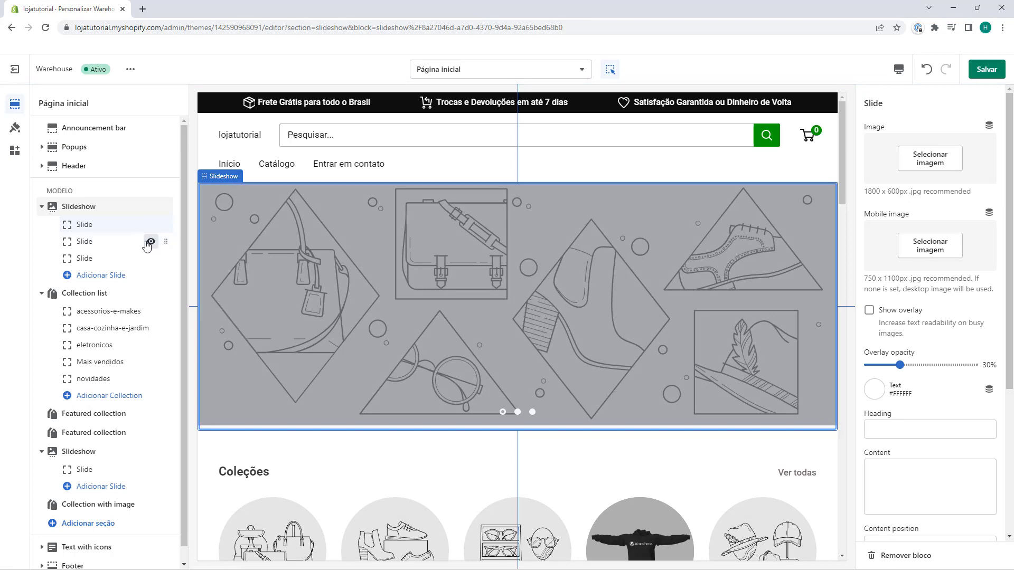
pyautogui.click(518, 415)
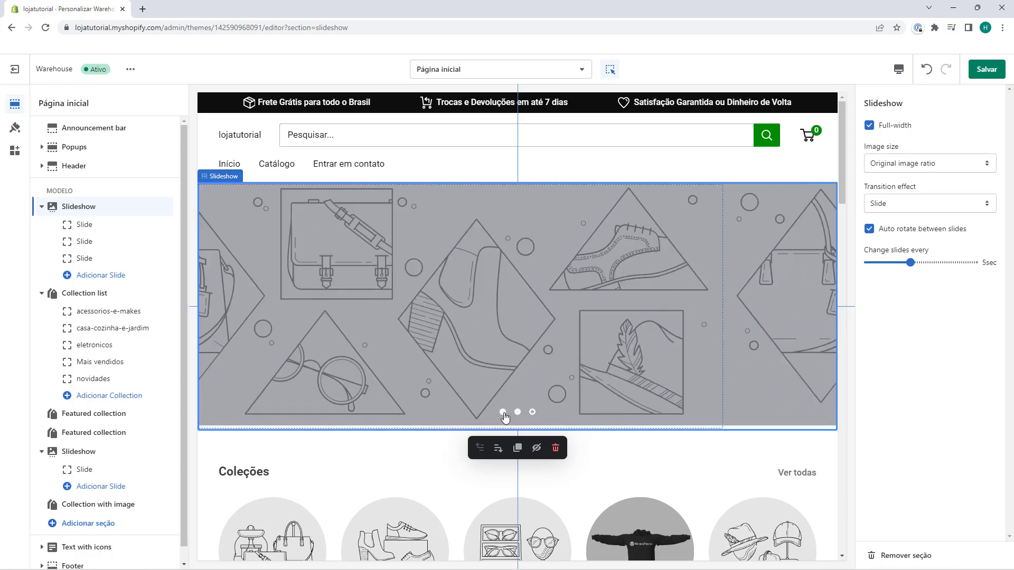
pyautogui.click(151, 242)
pyautogui.click(152, 259)
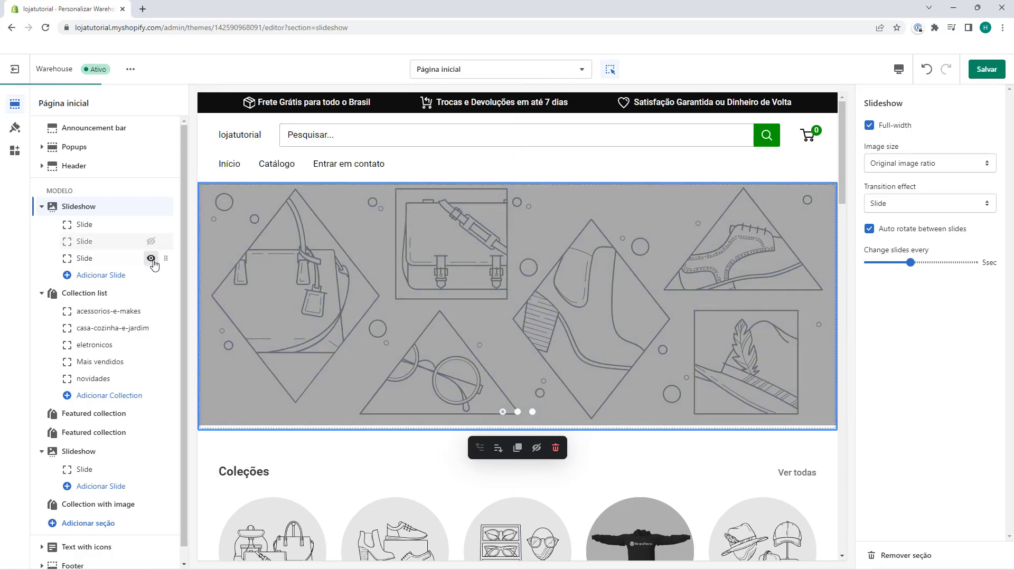
# Step: Open the first slide of the top slideshow and review its image, overlay, text and button settings
pyautogui.click(84, 226)
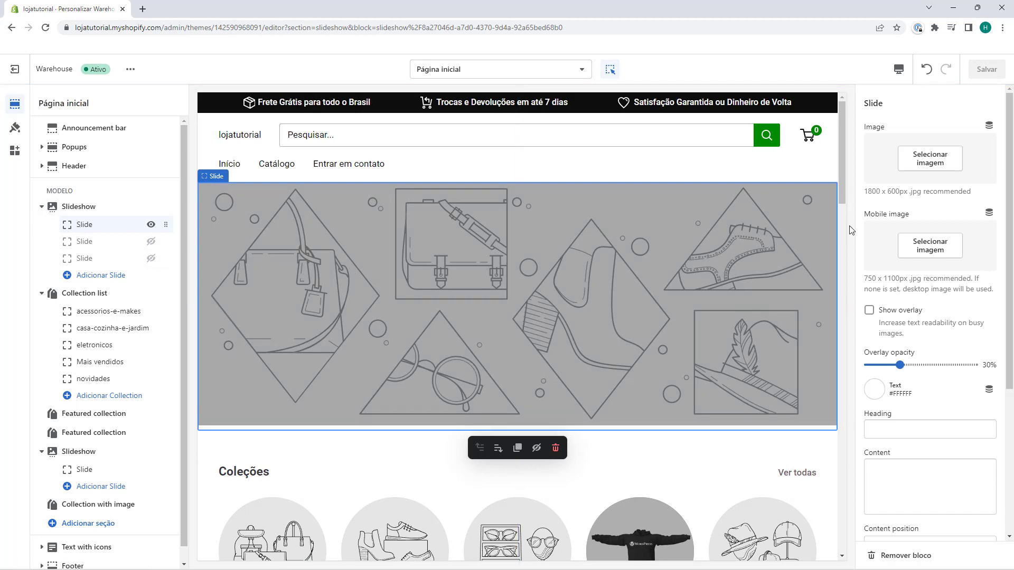
pyautogui.scroll(-4, 921, 227)
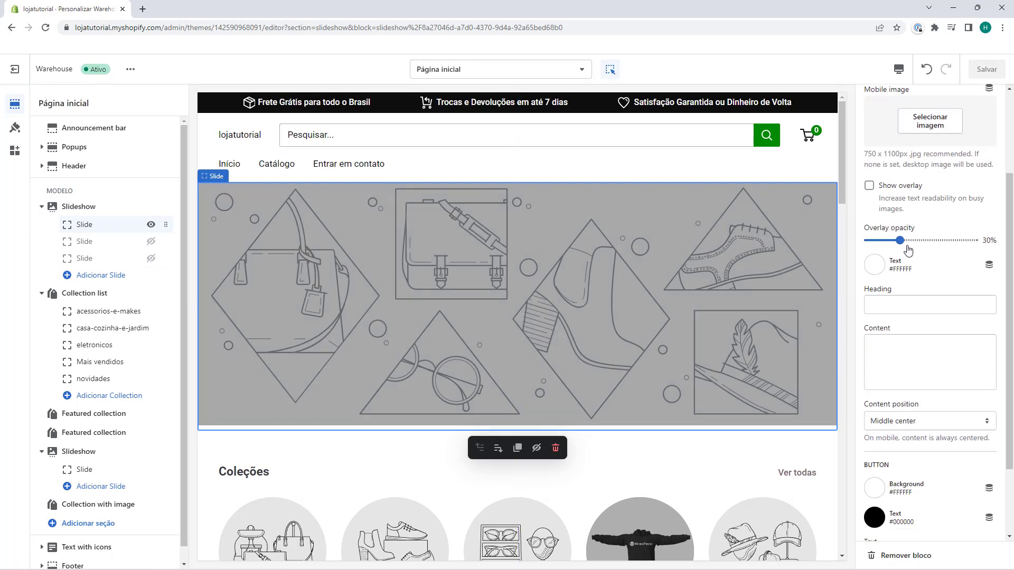
pyautogui.scroll(4, 916, 414)
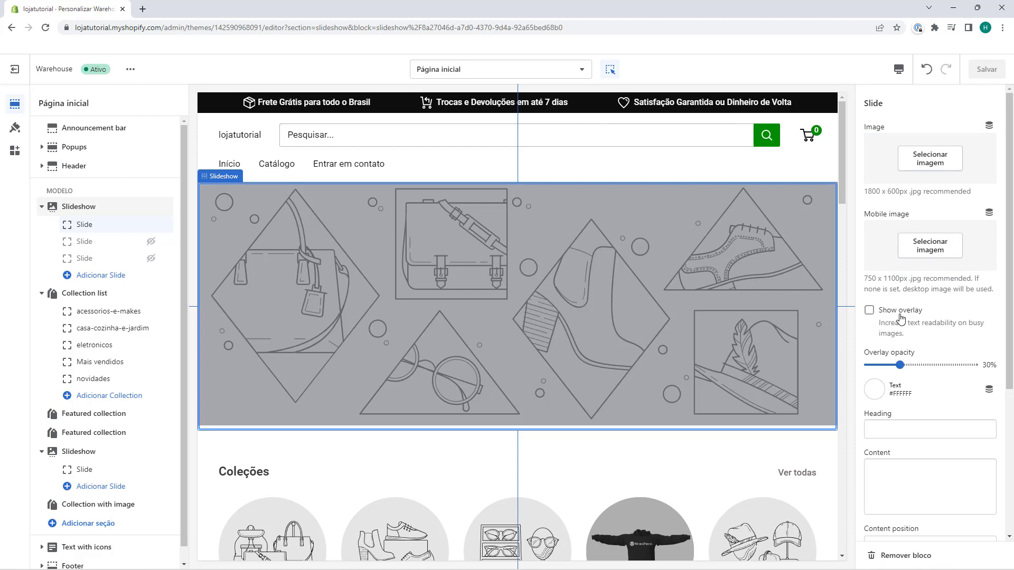
# Step: Try the overlay on the first slide with the overlay opacity set to 17%, and turn the overlay off again
pyautogui.click(869, 310)
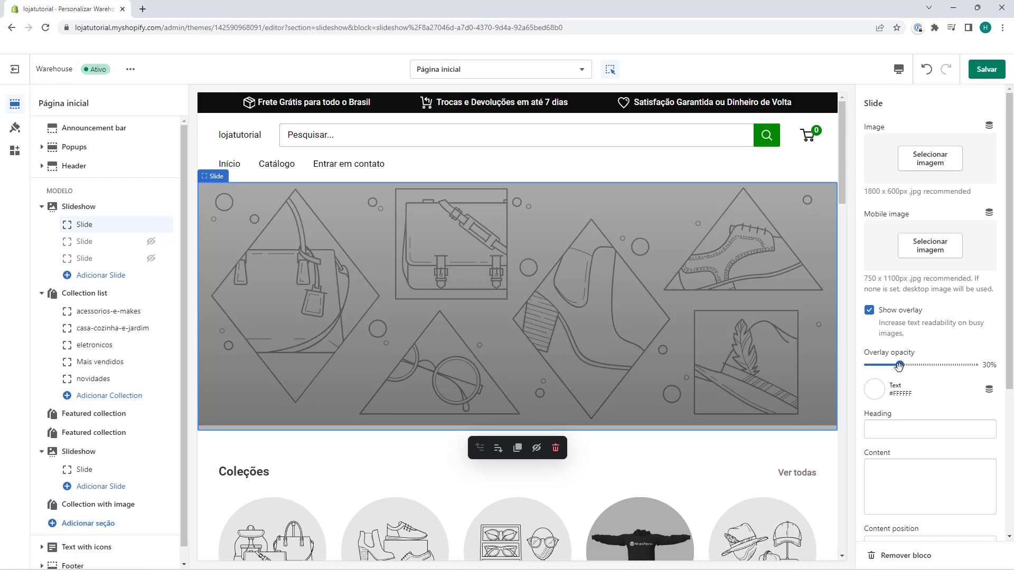
pyautogui.moveTo(898, 365)
pyautogui.mouseDown()
pyautogui.moveTo(953, 365)
pyautogui.moveTo(886, 367)
pyautogui.mouseUp()
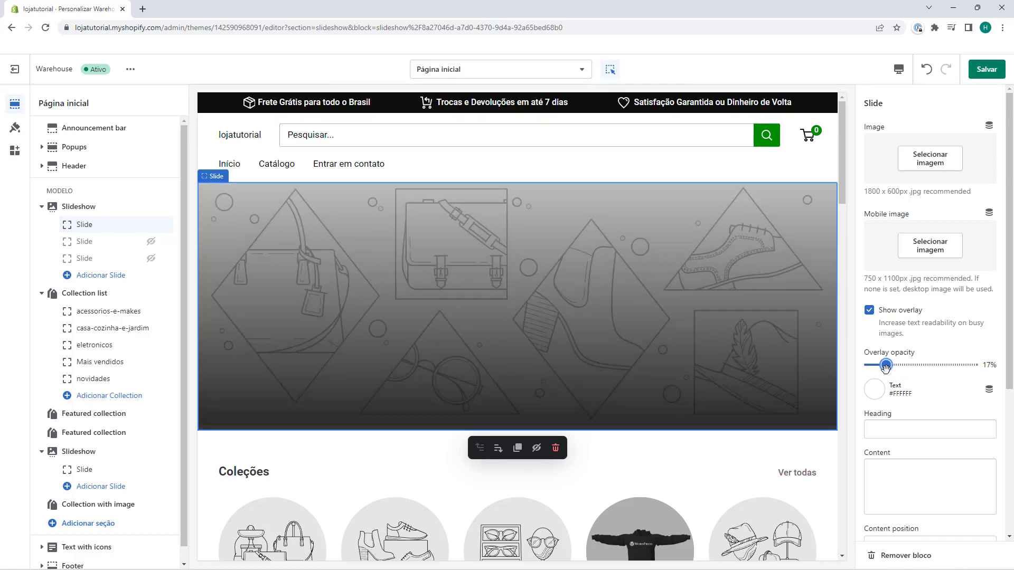
pyautogui.click(869, 311)
pyautogui.scroll(-2, 874, 316)
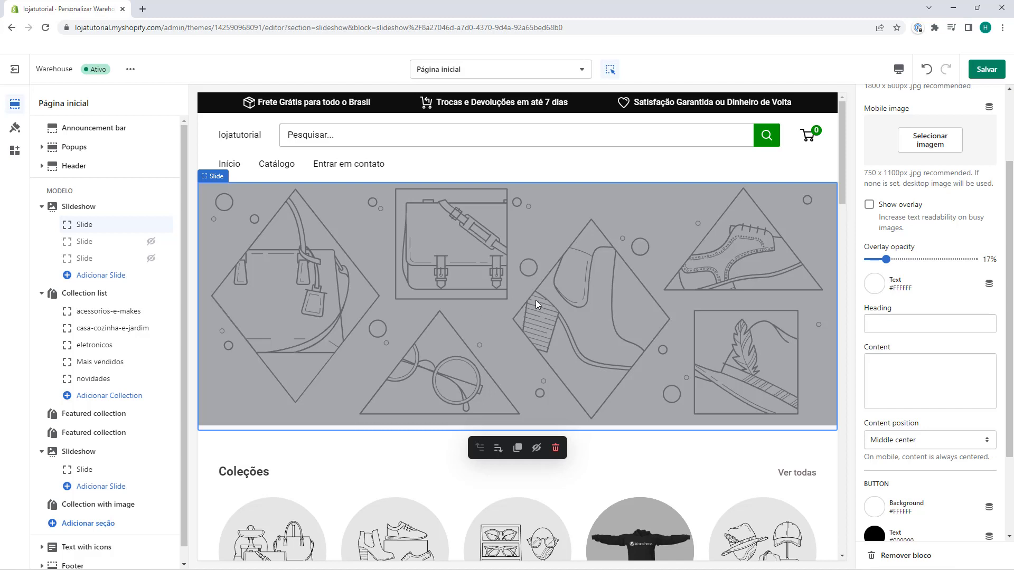
# Step: Give the first slide the heading "Sitetutorial" and the content text "Roupas de qualidade por um preço justo"
pyautogui.click(869, 331)
pyautogui.write('Sitetutorial')
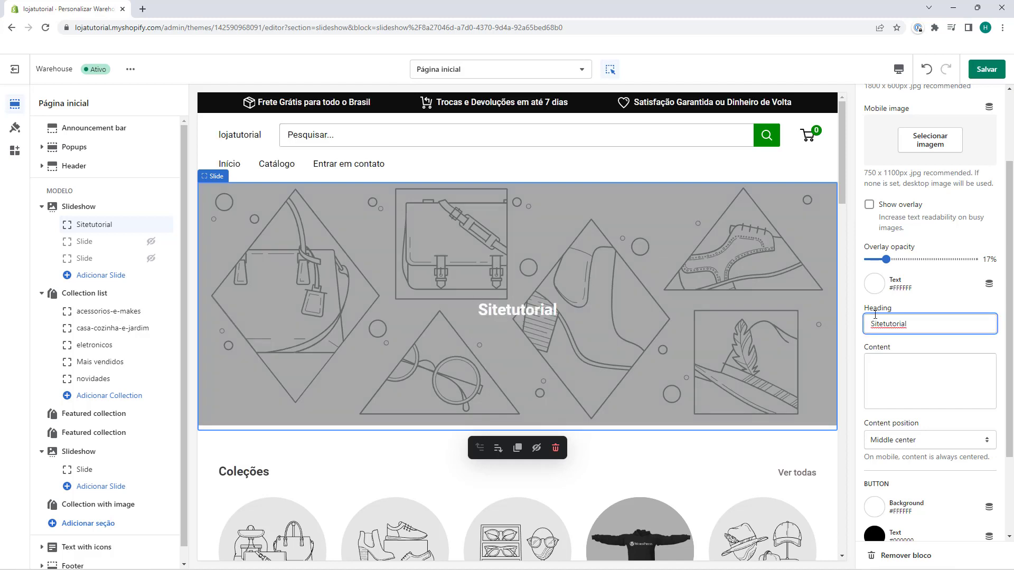
pyautogui.doubleClick(872, 322)
pyautogui.click(906, 321)
pyautogui.click(887, 371)
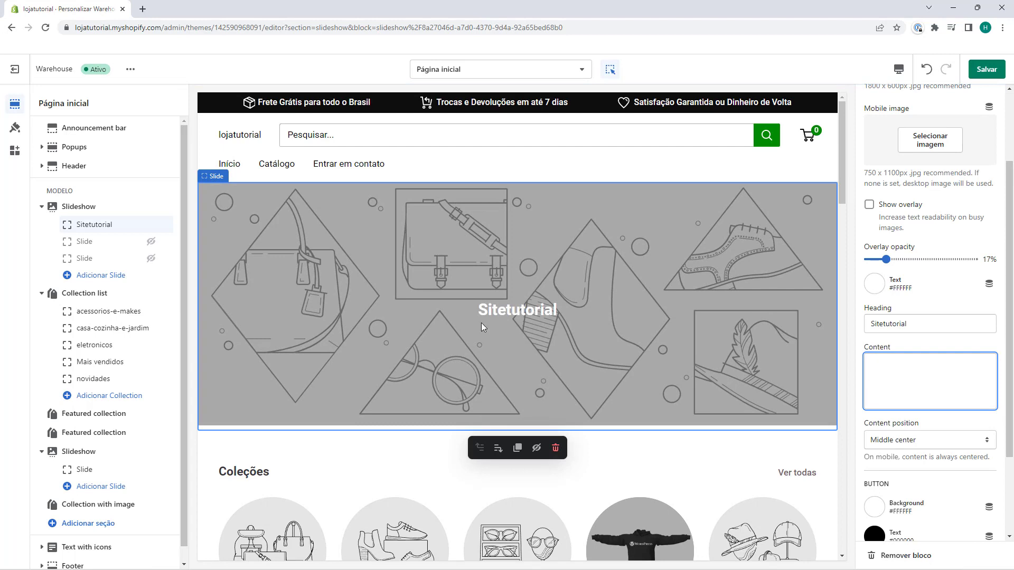
pyautogui.write('Roupas de qualidade por um preço justo')
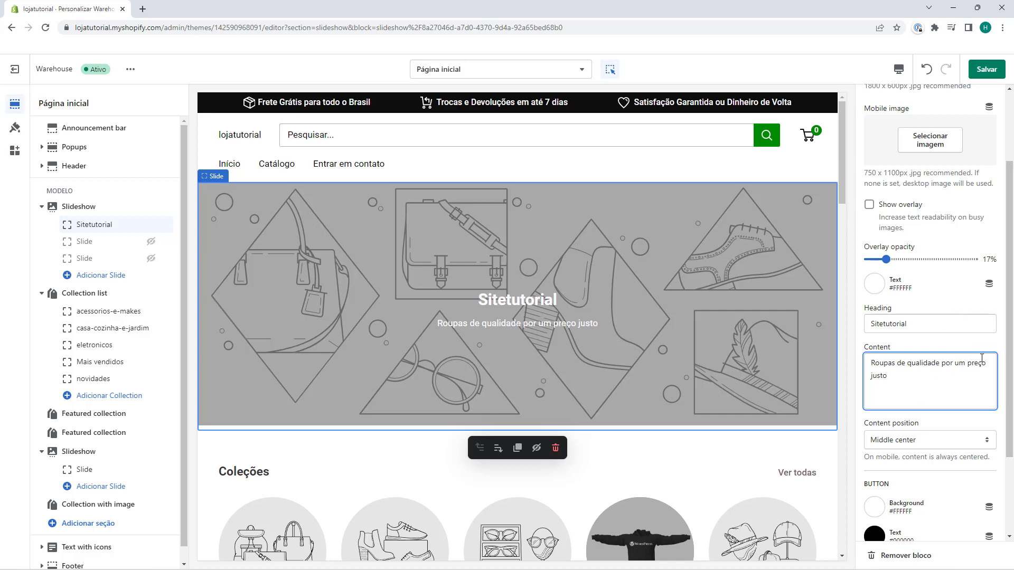
# Step: Try the Top left, Top center and Top right content positions for the slide's text
pyautogui.scroll(-1, 872, 387)
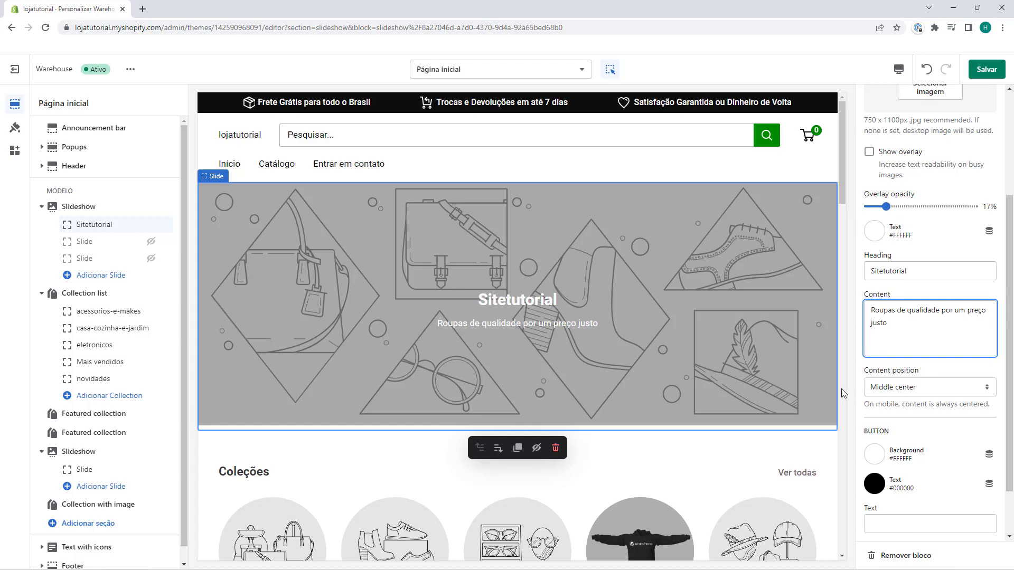
pyautogui.click(880, 388)
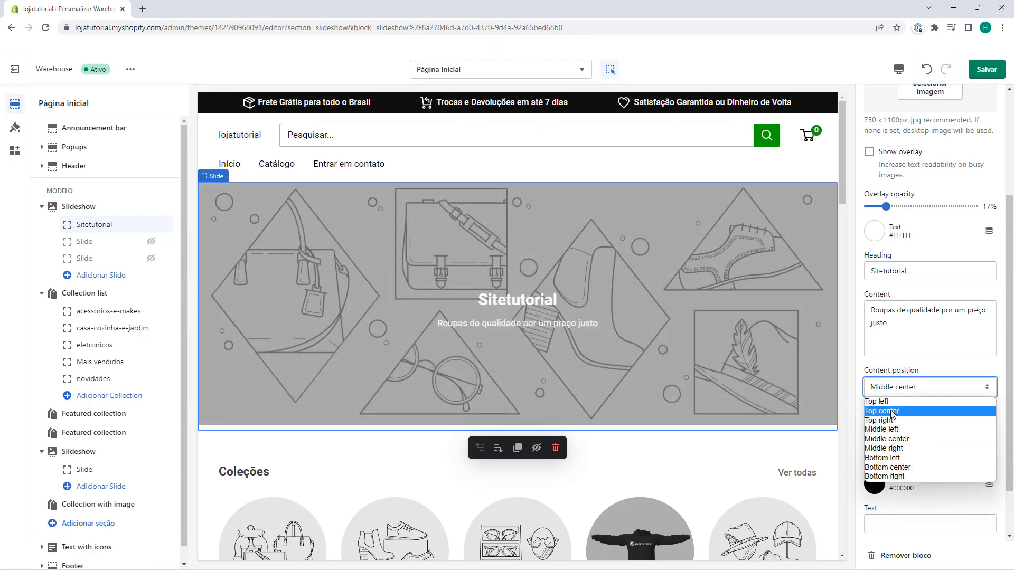
pyautogui.click(890, 402)
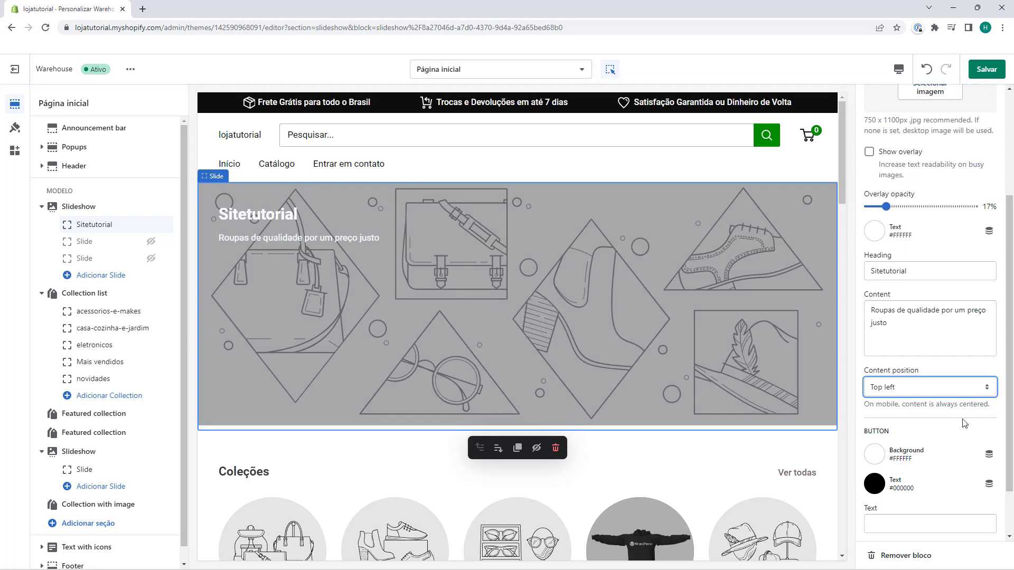
pyautogui.click(919, 388)
pyautogui.click(902, 410)
pyautogui.click(904, 390)
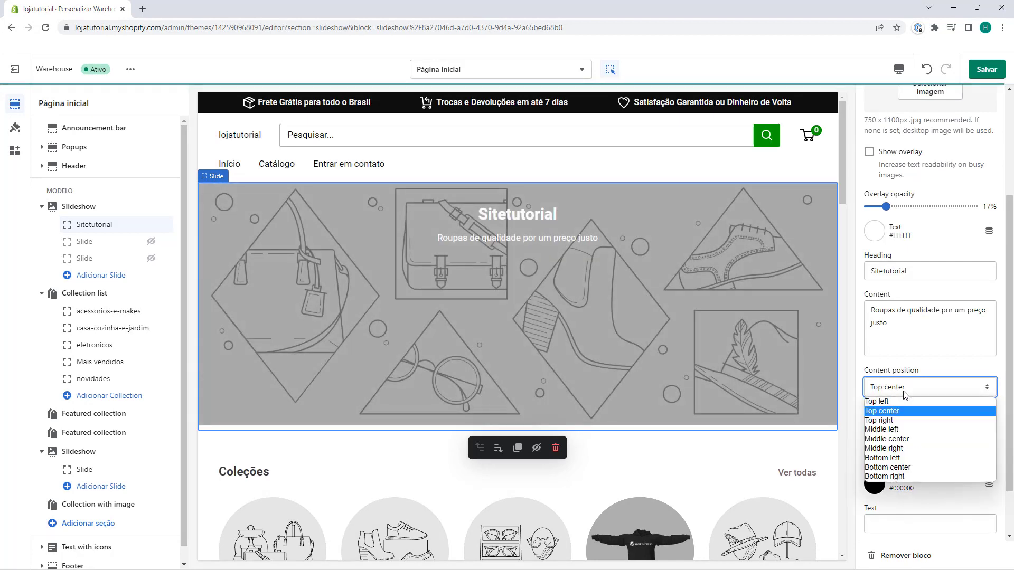
pyautogui.click(905, 420)
pyautogui.click(903, 390)
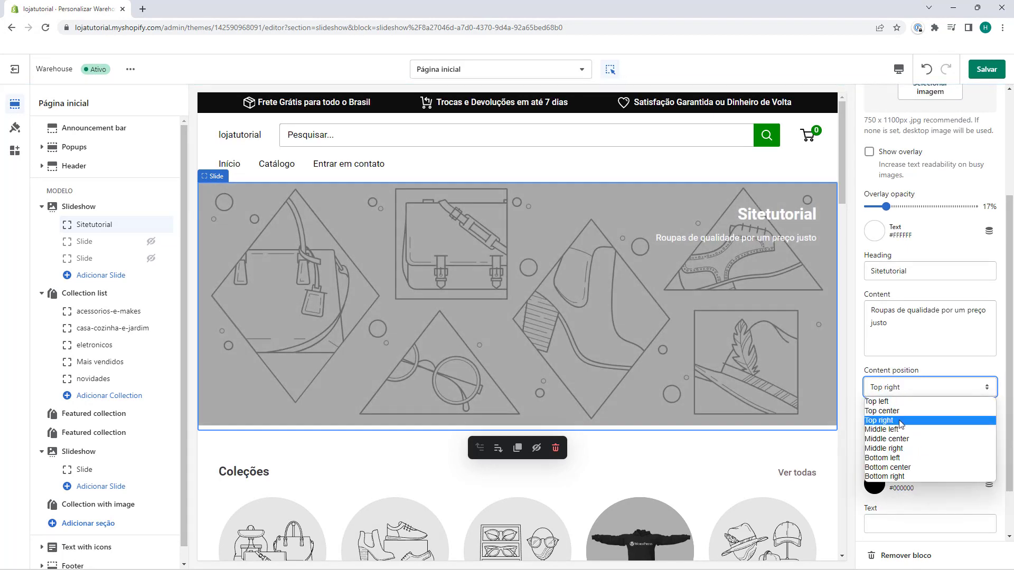
pyautogui.click(903, 421)
# Step: Try the Bottom left and Bottom right content positions for the slide's text, and return it to Middle center
pyautogui.click(900, 389)
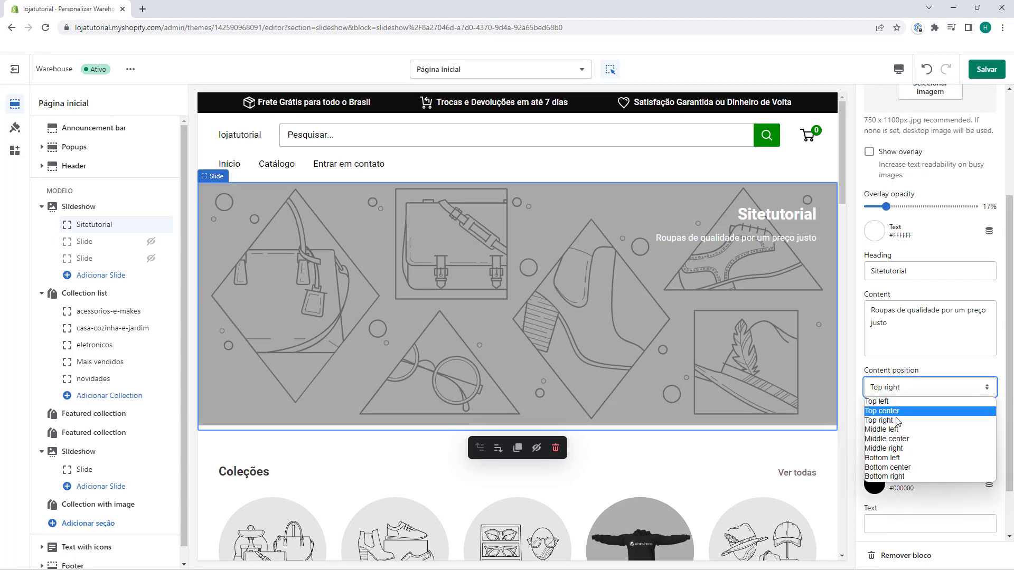
pyautogui.click(892, 438)
pyautogui.click(902, 391)
pyautogui.click(900, 458)
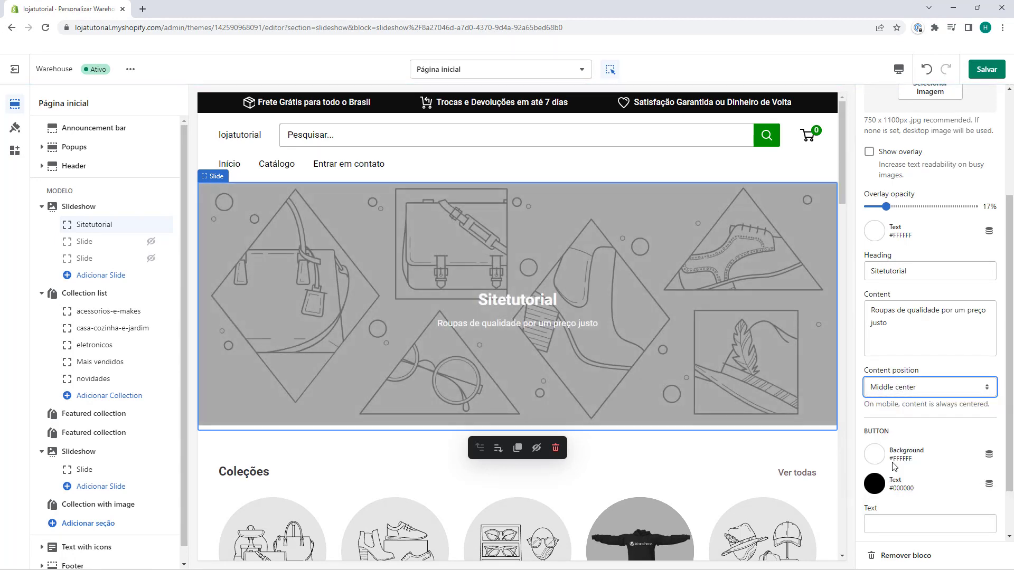
pyautogui.click(902, 394)
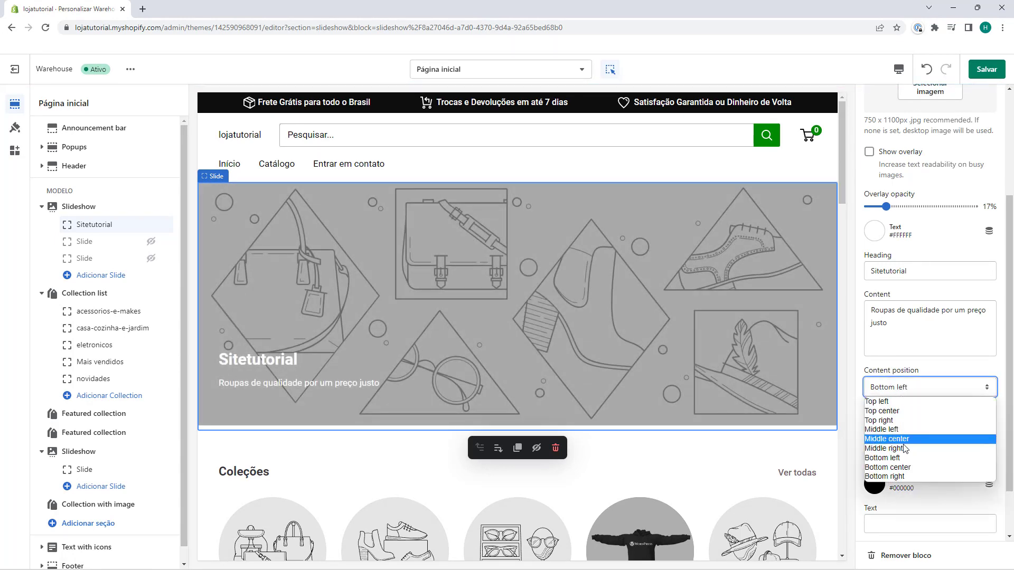
pyautogui.click(897, 475)
pyautogui.click(893, 390)
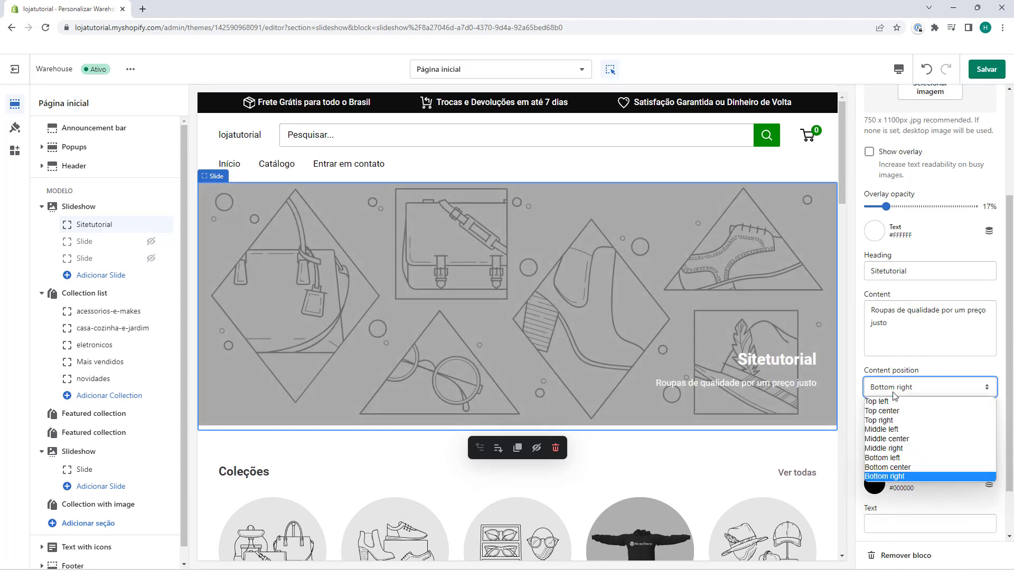
pyautogui.click(895, 442)
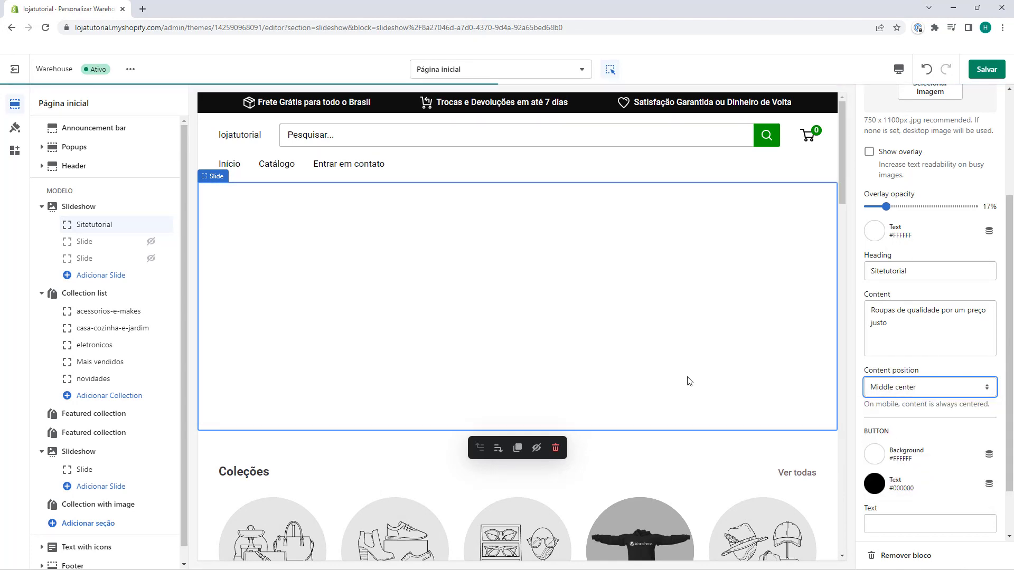
# Step: Clear the slide's content text and heading
pyautogui.moveTo(892, 324); pyautogui.dragTo(867, 310)
pyautogui.press('BackSpace')
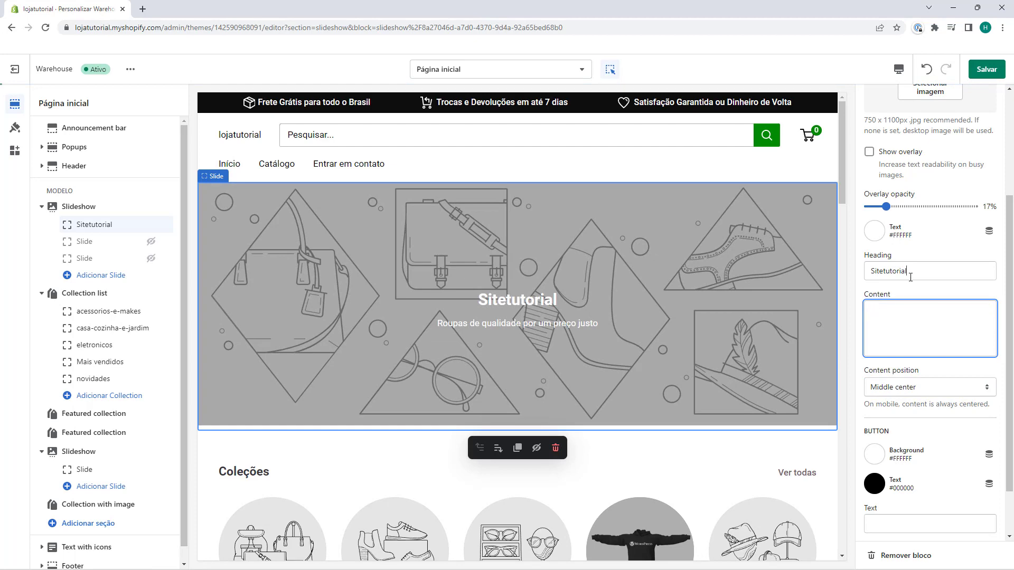
pyautogui.doubleClick(908, 271)
pyautogui.press('BackSpace')
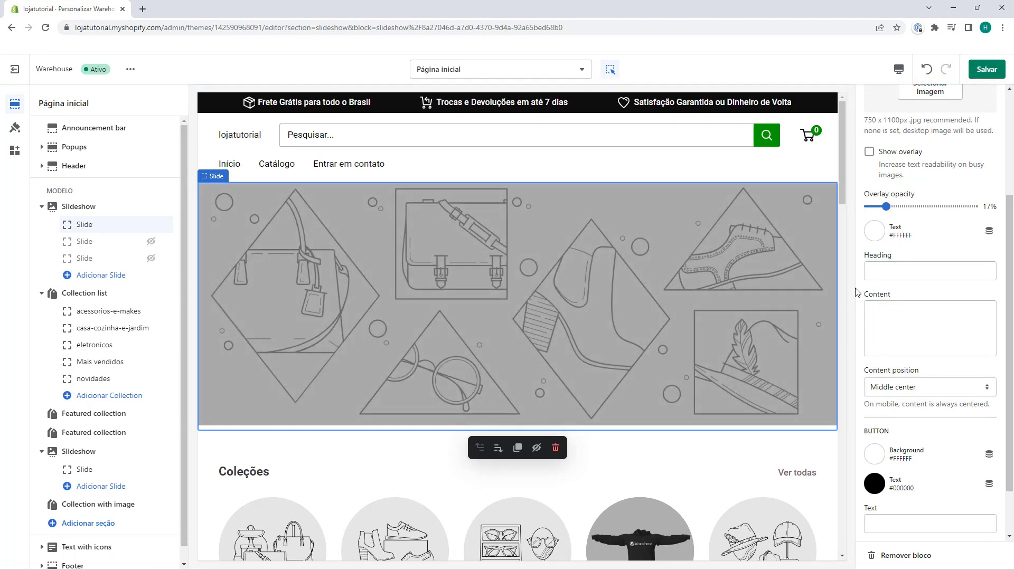
# Step: Add a button with the text "Saiba mais" to the slide and link it to all products (Todos os produtos)
pyautogui.scroll(-1, 856, 292)
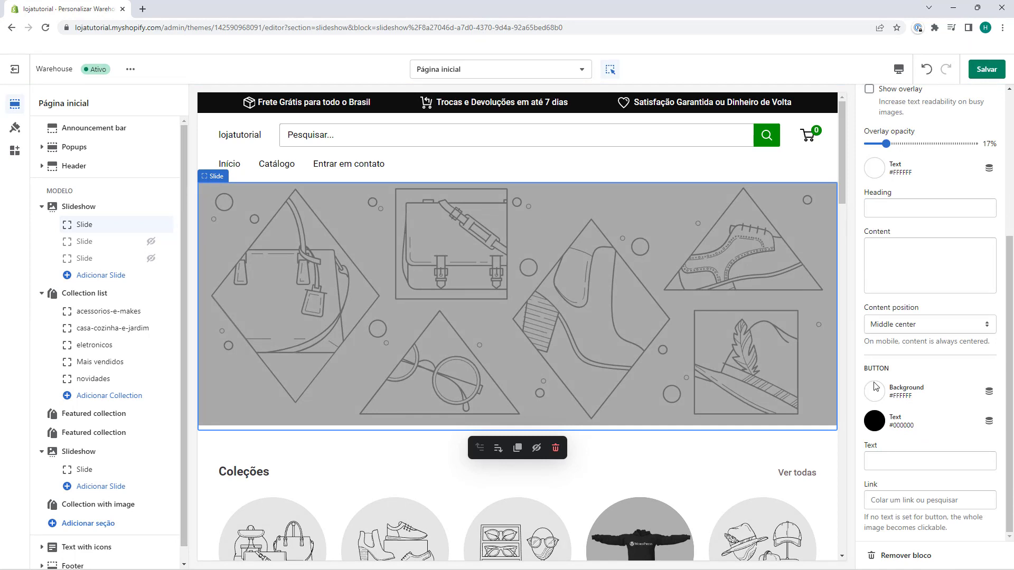
pyautogui.click(870, 458)
pyautogui.write('Saiba mais')
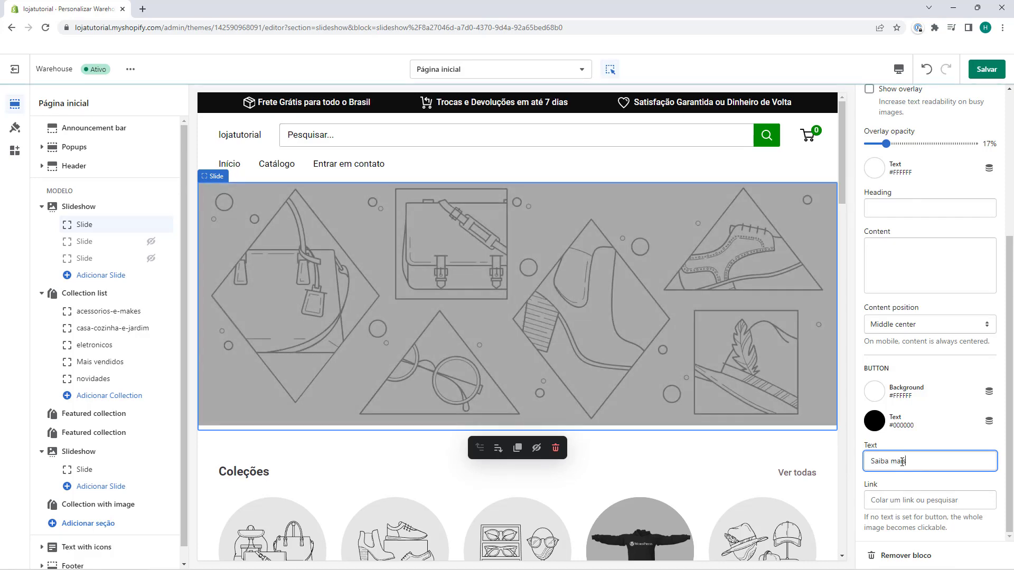
pyautogui.scroll(-2, 768, 435)
pyautogui.click(929, 500)
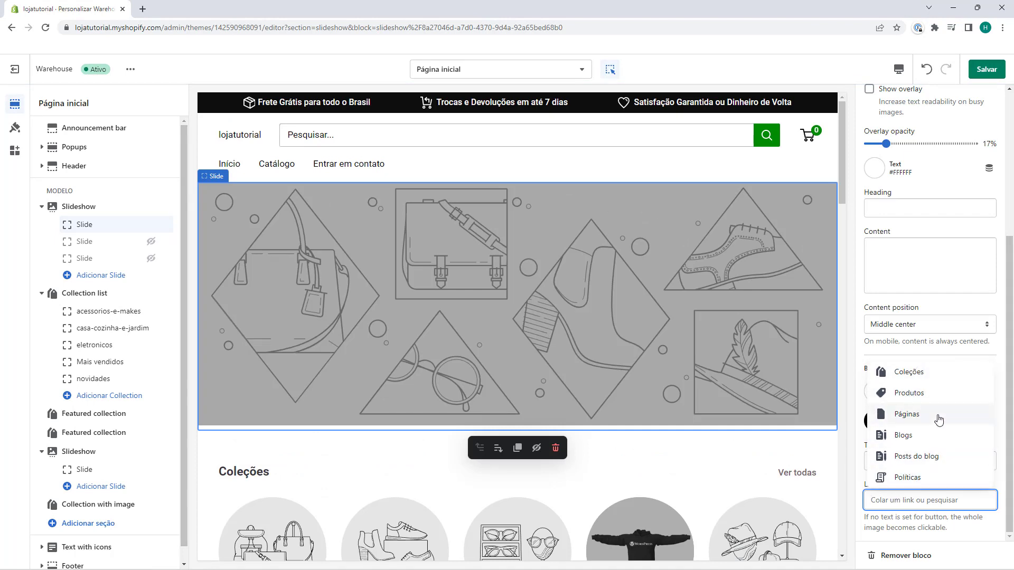
pyautogui.click(925, 402)
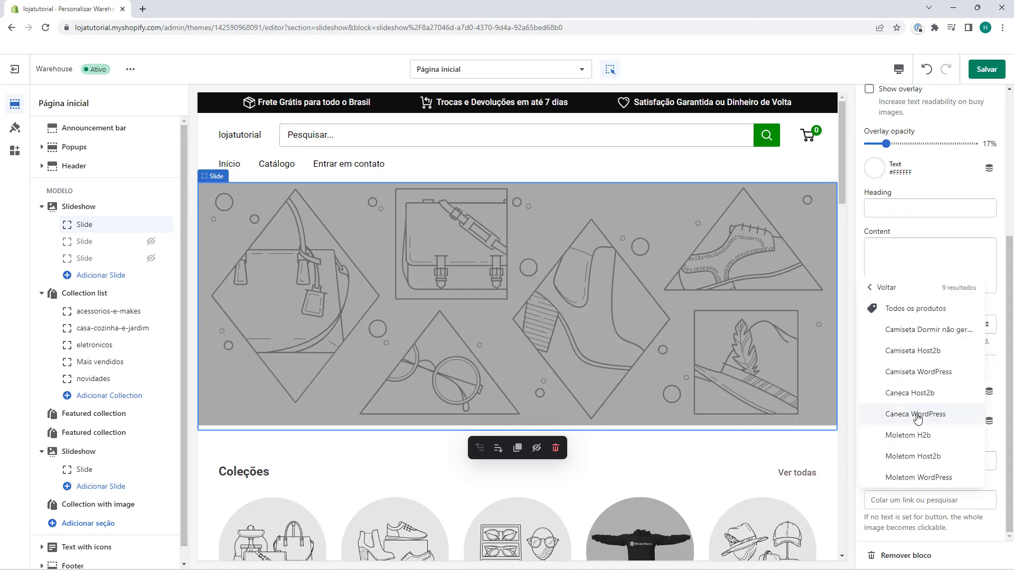
pyautogui.click(908, 329)
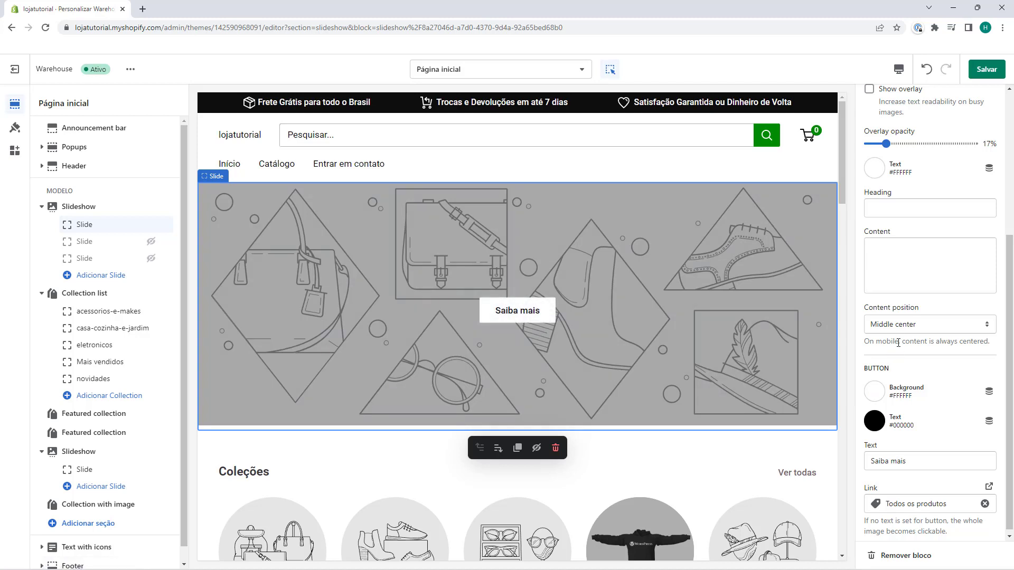
# Step: Try the slide's button at Top center, and set the content position to Top left
pyautogui.click(883, 206)
pyautogui.click(876, 253)
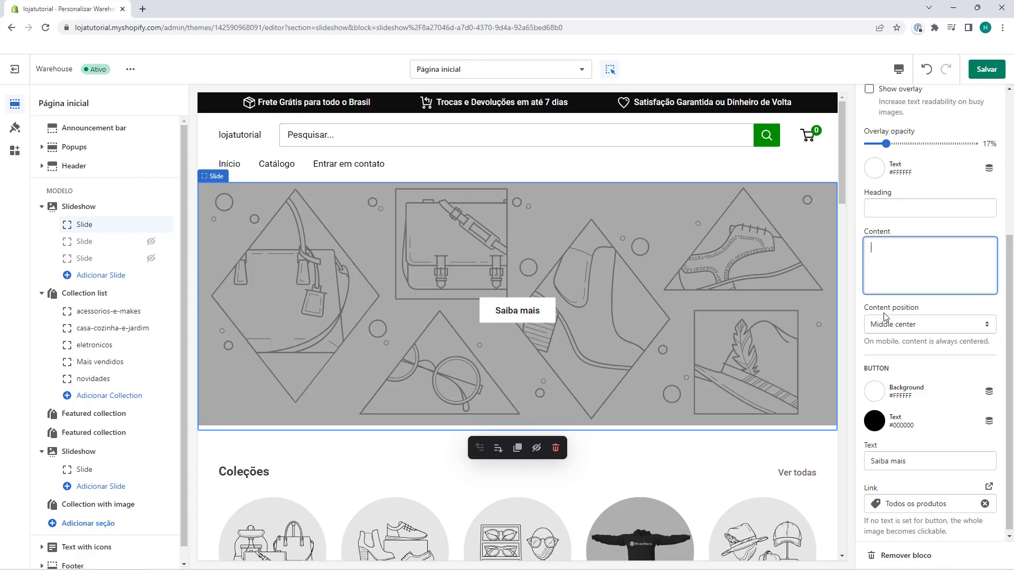
pyautogui.click(874, 323)
pyautogui.click(887, 348)
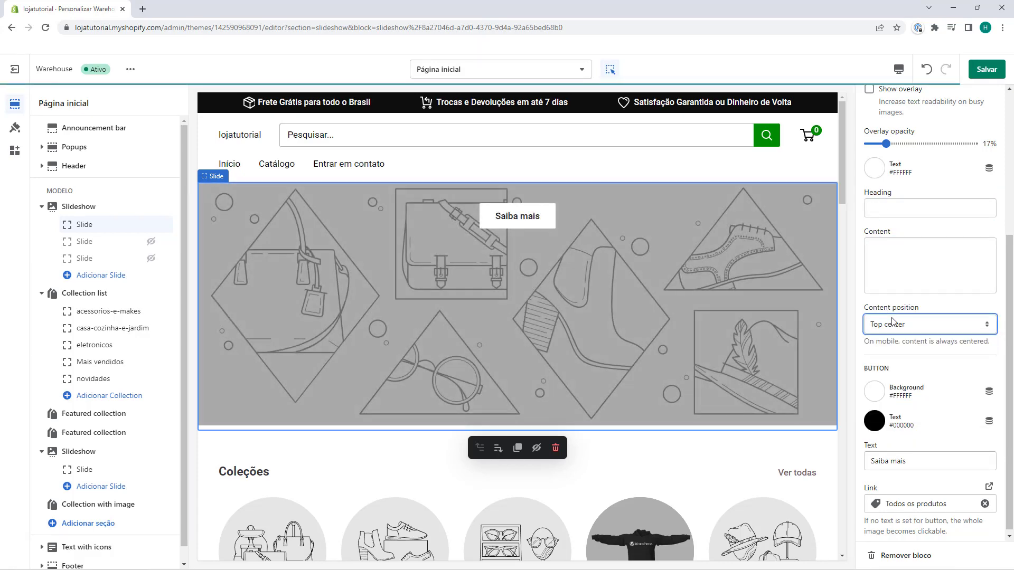
pyautogui.click(891, 329)
pyautogui.click(877, 339)
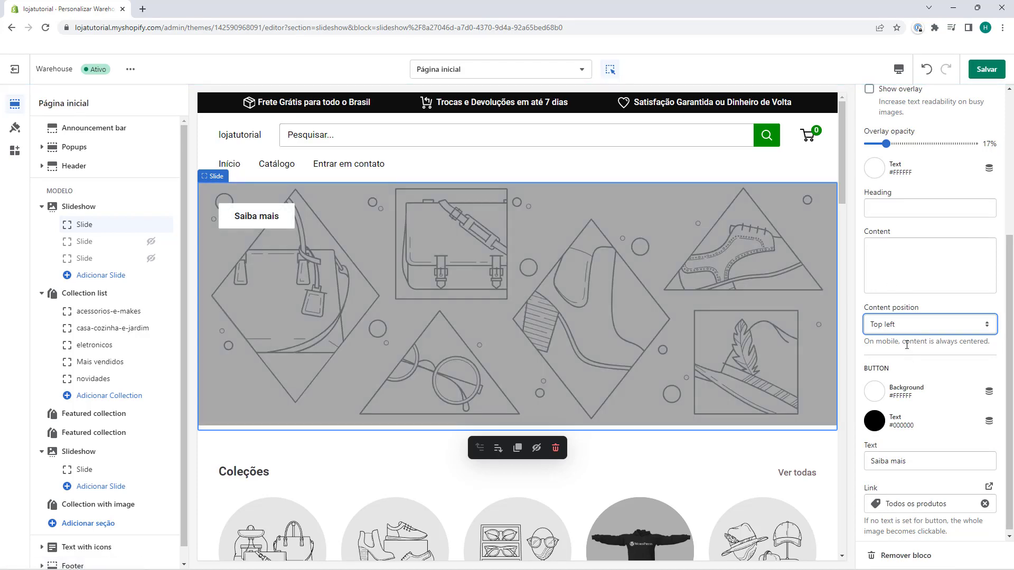
# Step: Clear the slide's button text and remove its link to all products
pyautogui.tripleClick(874, 455)
pyautogui.press('BackSpace')
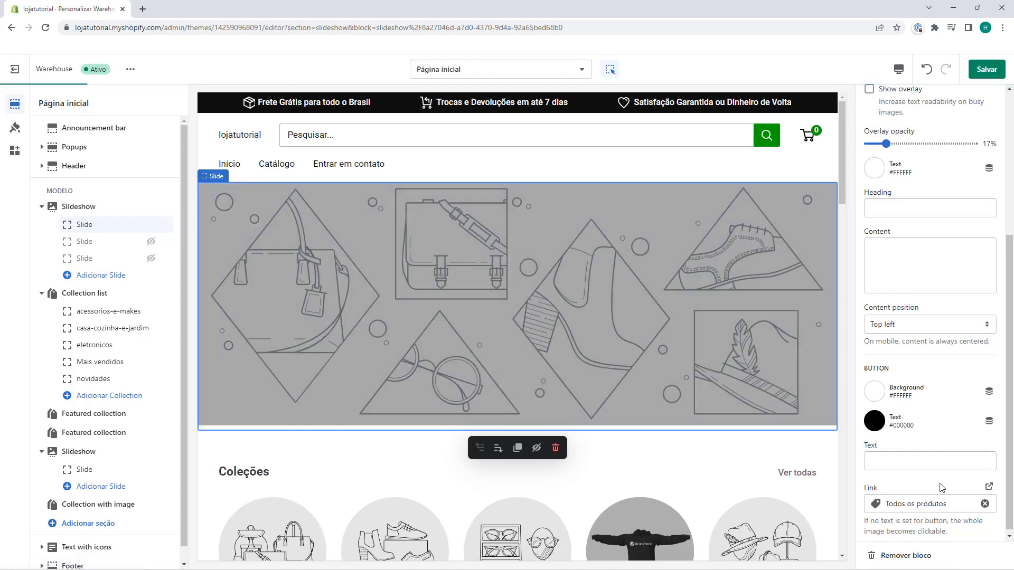
pyautogui.click(985, 503)
pyautogui.click(858, 480)
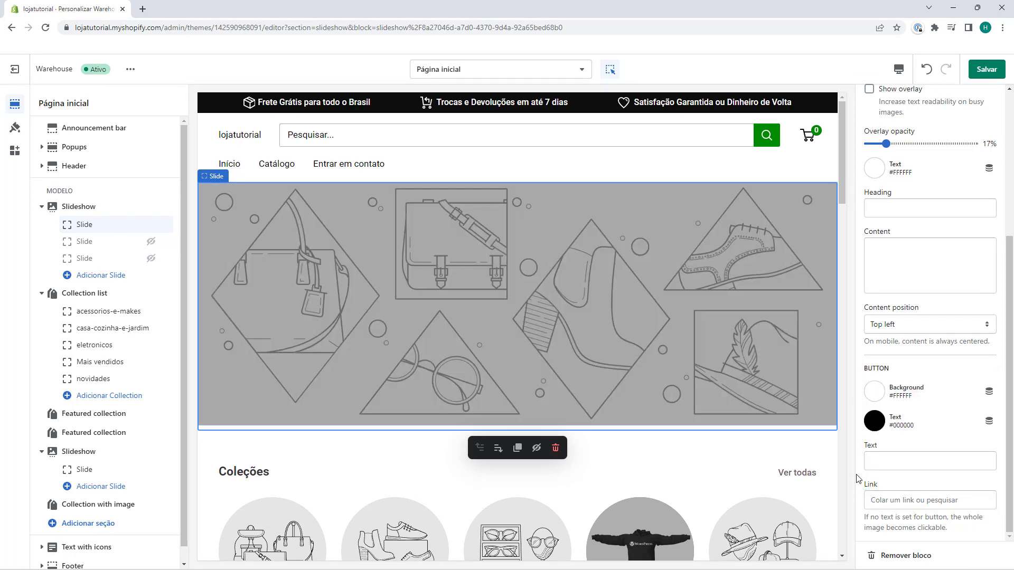
# Step: Open the image selection for the slide's desktop image, view the files available for upload, and cancel the upload
pyautogui.scroll(1, 919, 386)
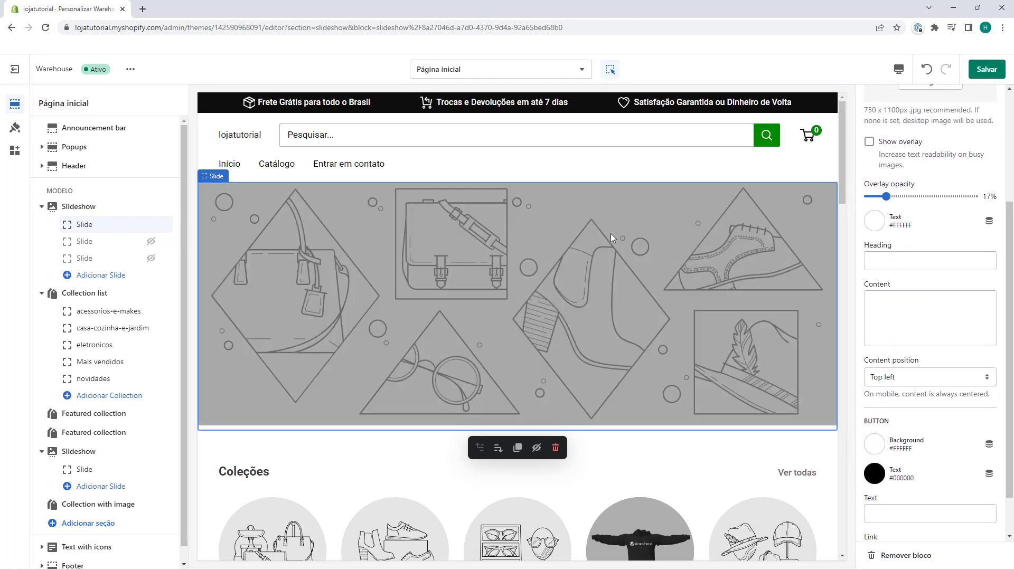
pyautogui.scroll(3, 974, 353)
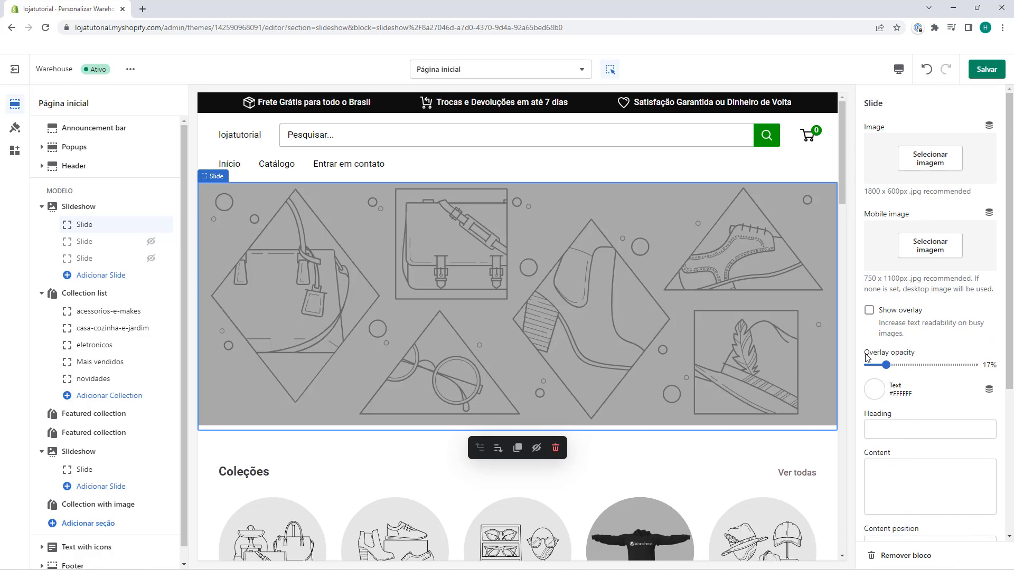
pyautogui.click(925, 164)
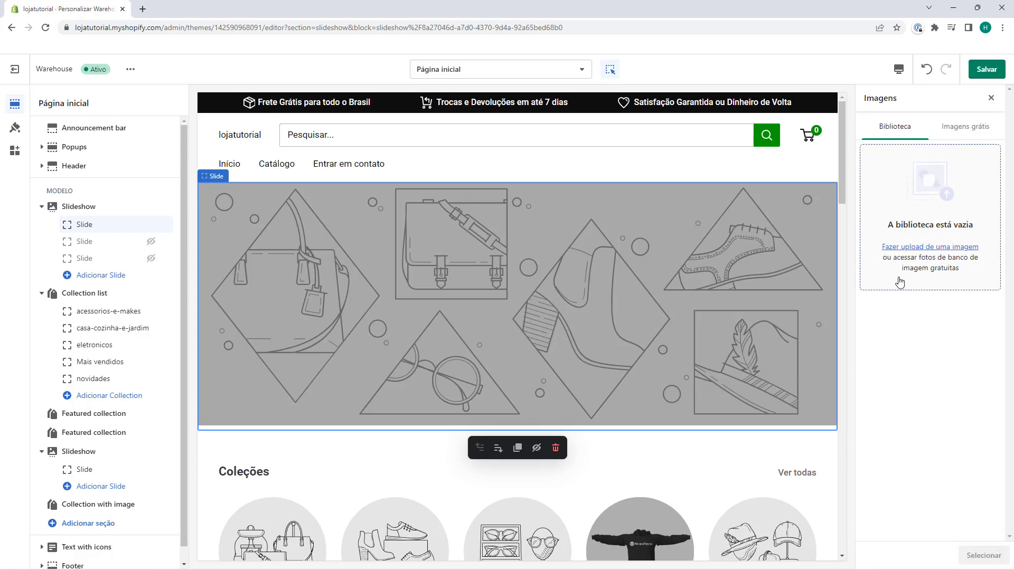
pyautogui.click(914, 211)
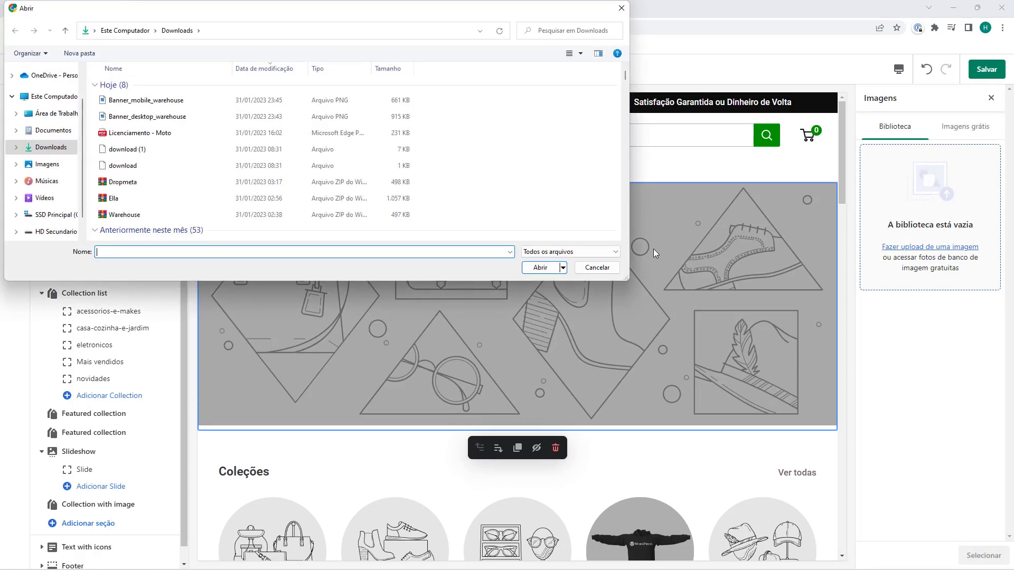
pyautogui.click(615, 267)
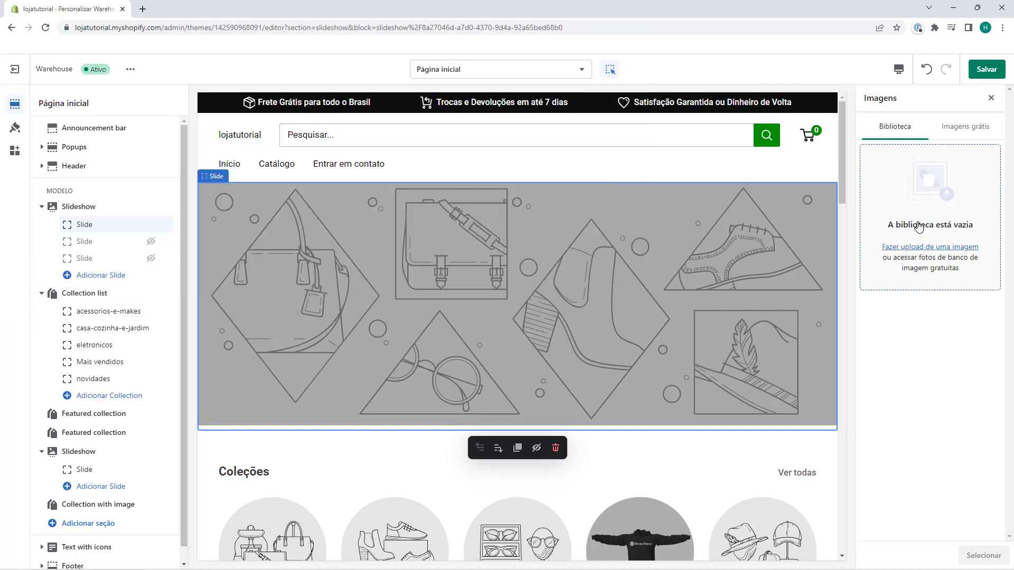
# Step: Try free stock photos for the slide's desktop image: the man on the escalator and the couple looking at a phone
pyautogui.click(951, 134)
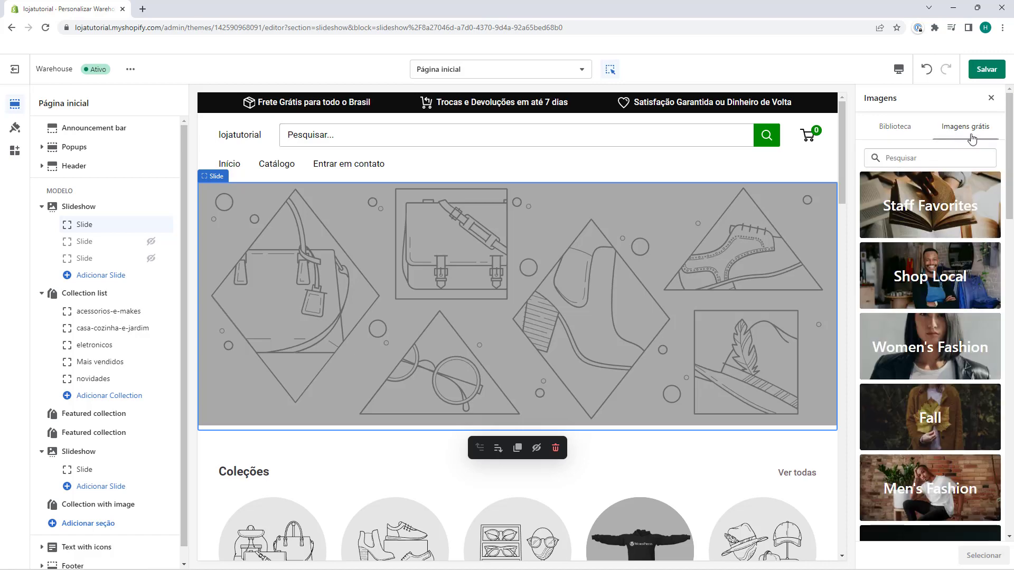
pyautogui.scroll(-18, 945, 216)
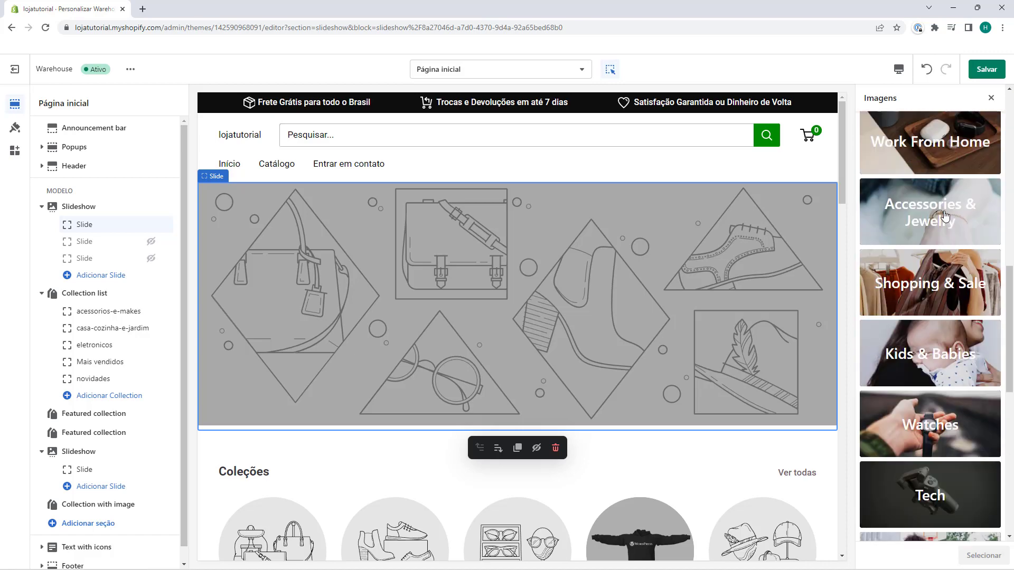
pyautogui.scroll(-8, 944, 215)
pyautogui.click(935, 274)
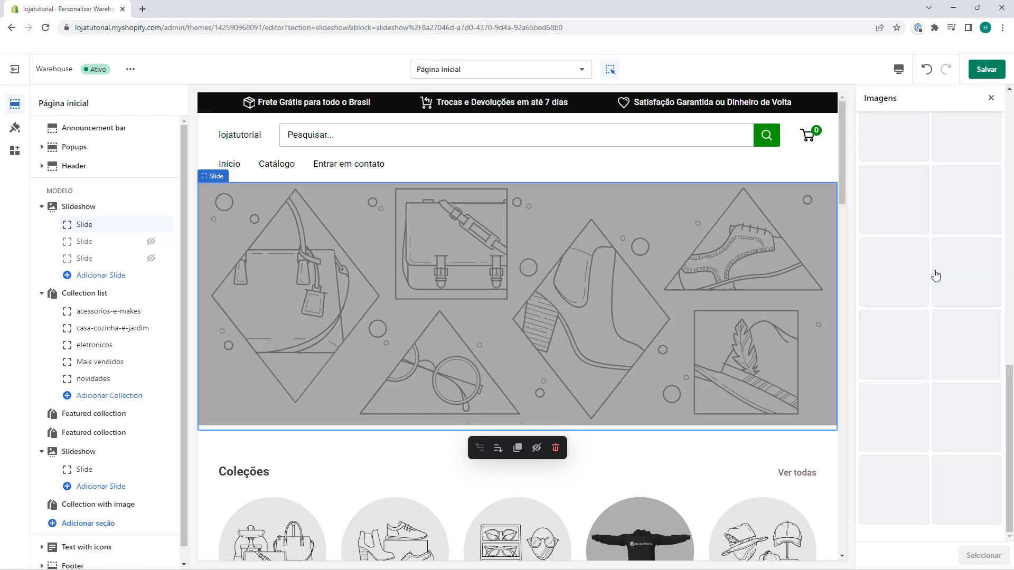
pyautogui.click(897, 208)
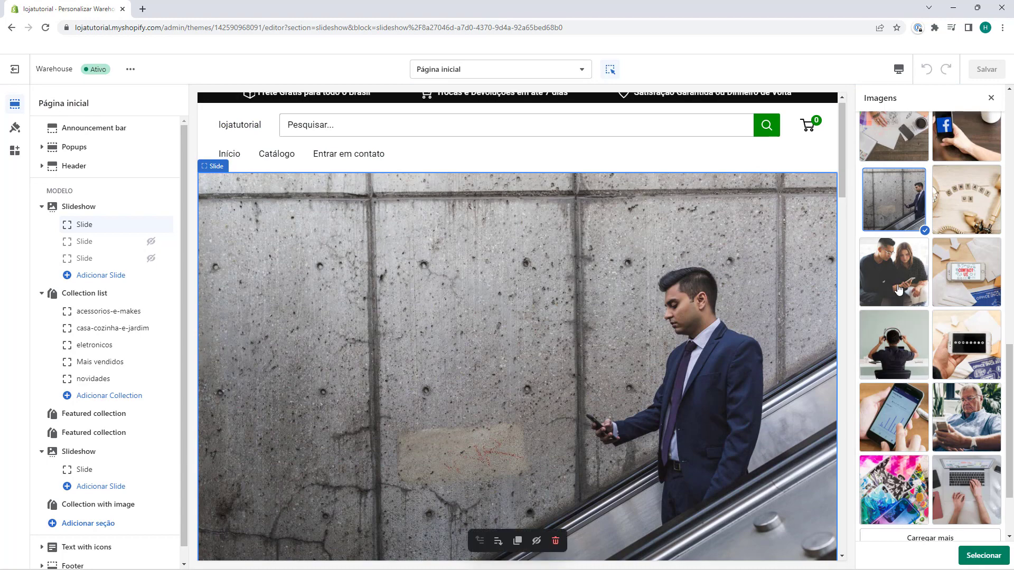
pyautogui.click(899, 289)
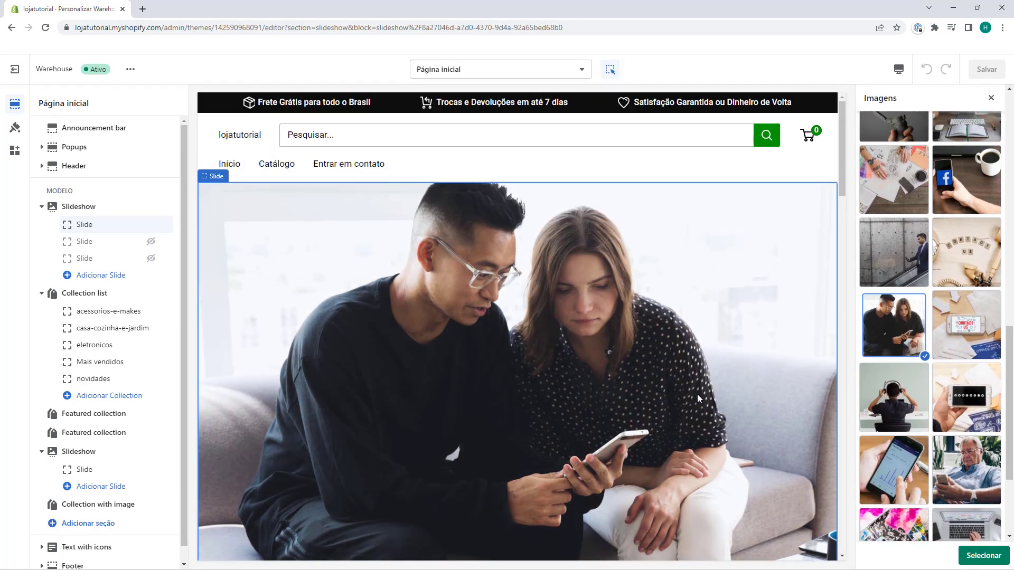
# Step: Upload the Cyber Monday banner Banner_desktop_warehouse to the image library and set it as the slide's desktop image
pyautogui.scroll(10, 984, 274)
pyautogui.click(894, 126)
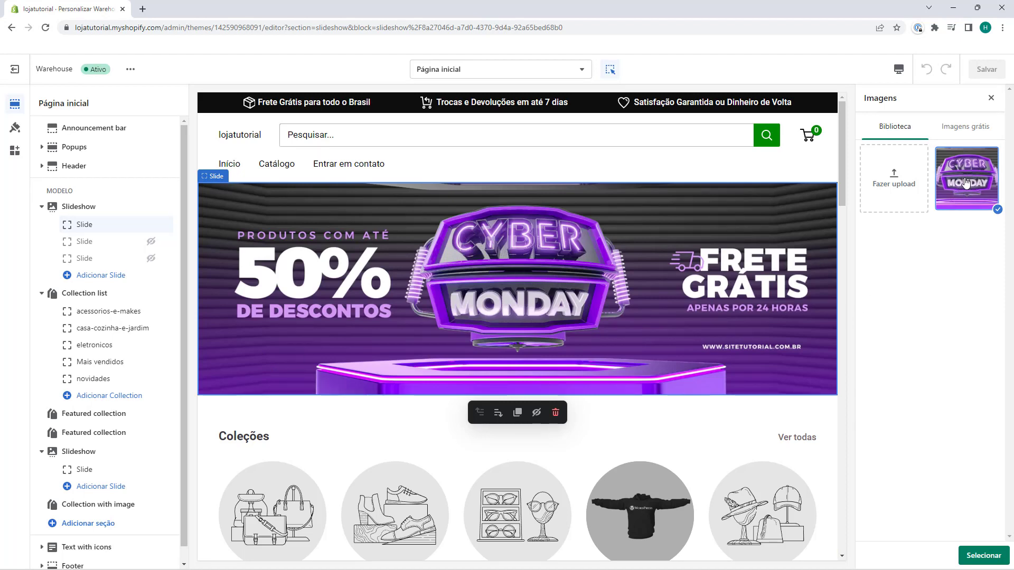
pyautogui.click(979, 556)
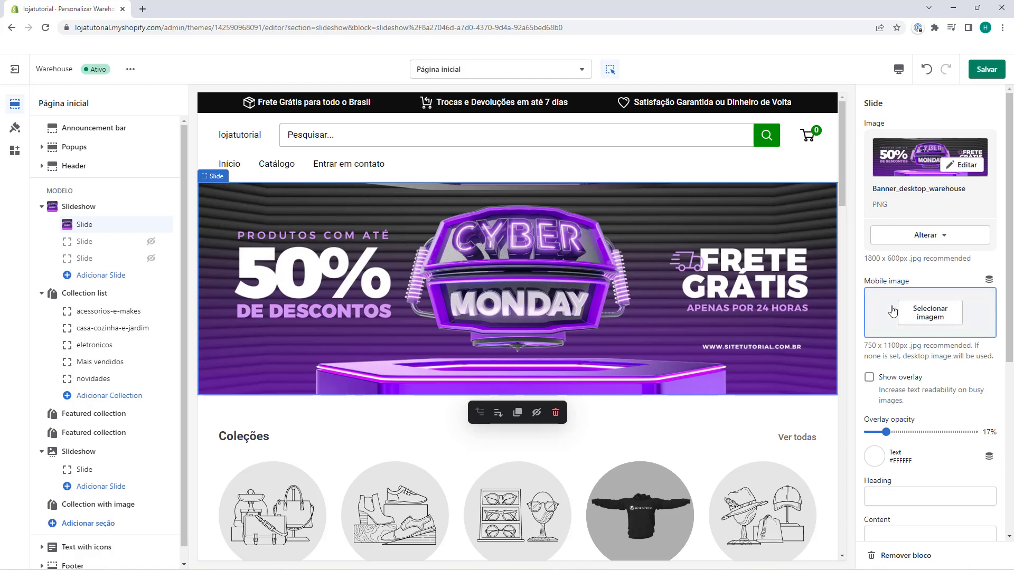
# Step: Upload Banner_mobile_warehouse and set it as the slide's mobile image
pyautogui.click(865, 347)
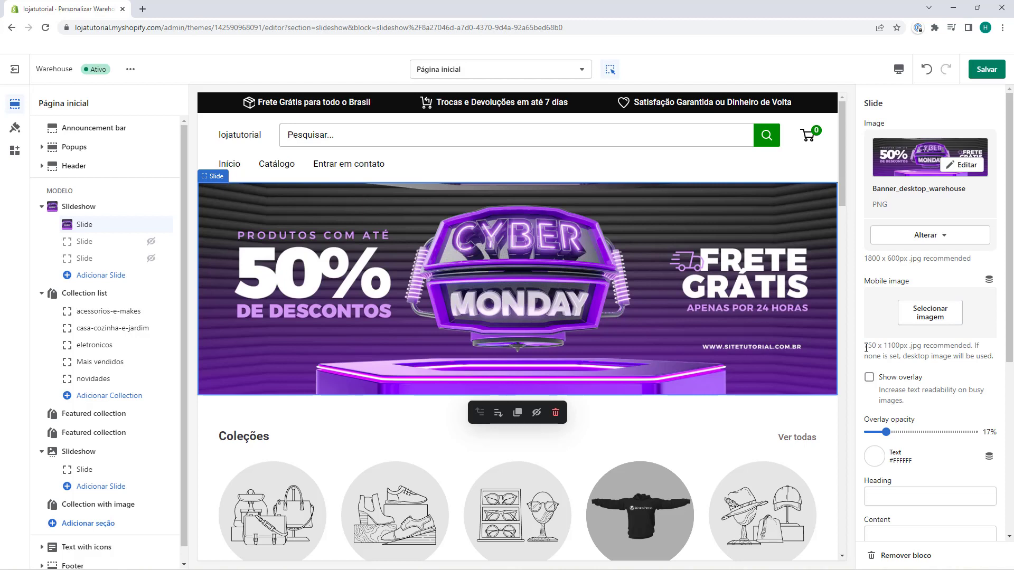
pyautogui.click(866, 349)
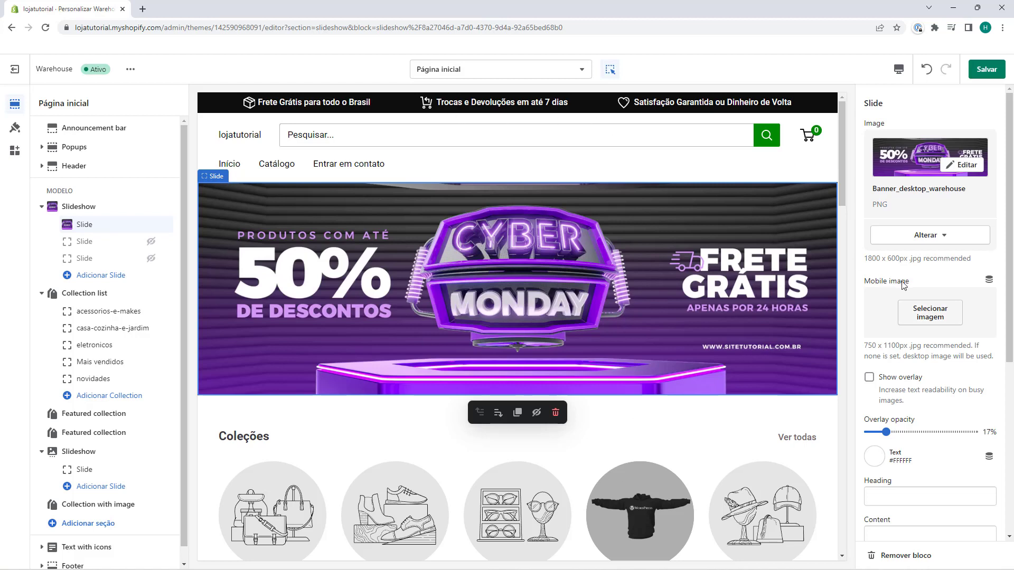
pyautogui.click(916, 324)
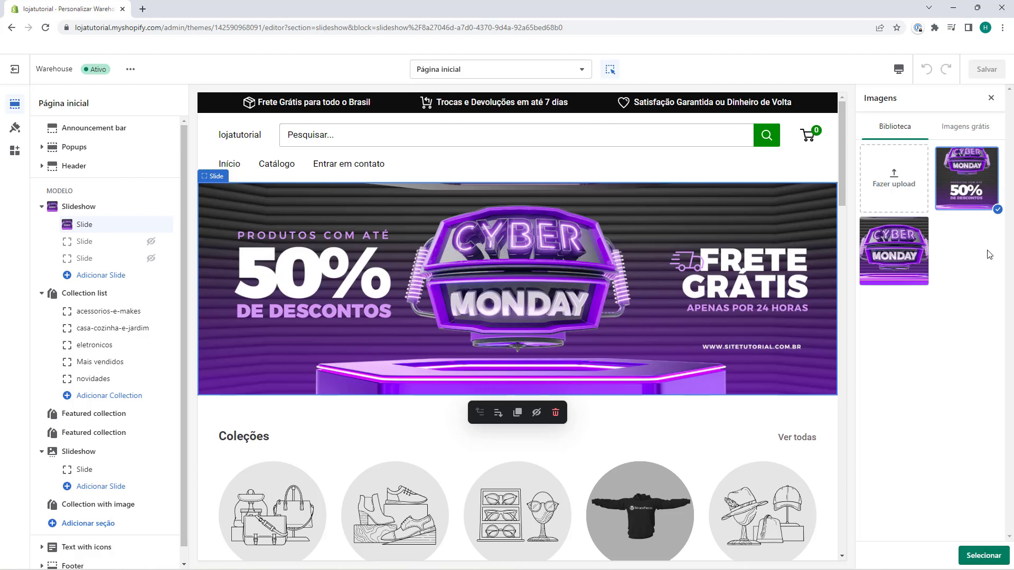
pyautogui.click(981, 555)
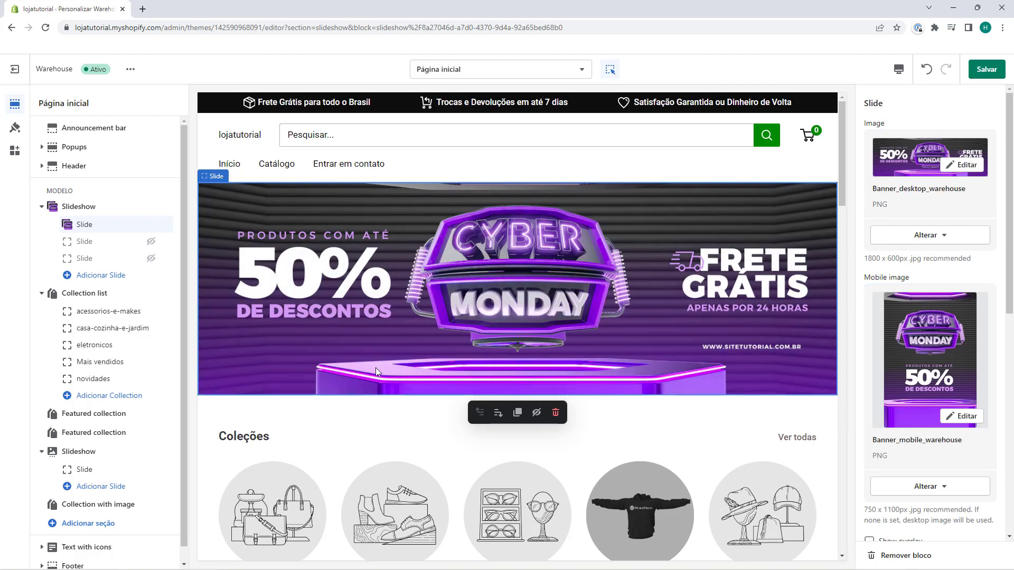
# Step: Preview the slide's banner in the mobile view (Dispositivos móveis) and return to the desktop view
pyautogui.click(897, 69)
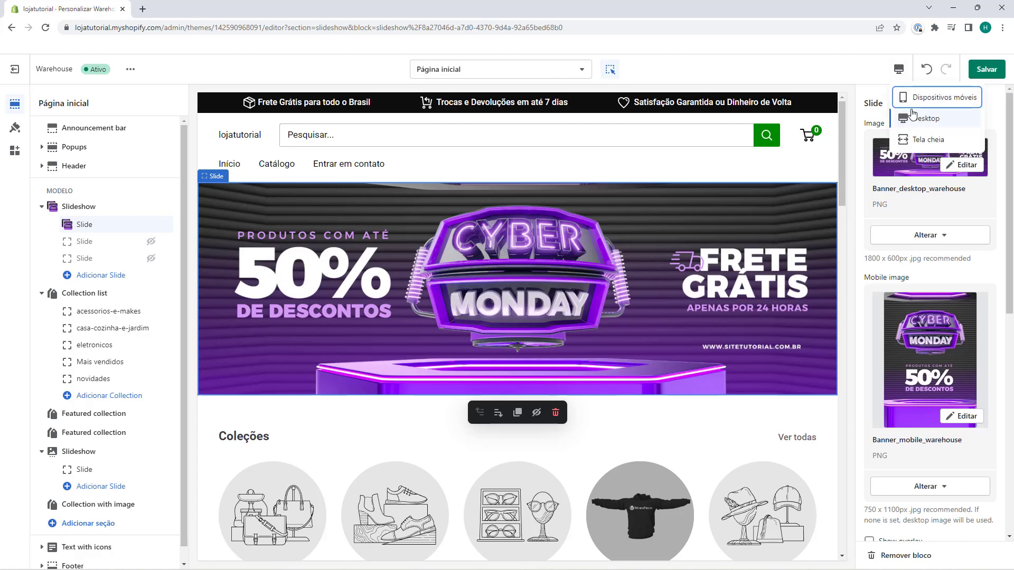
pyautogui.click(919, 100)
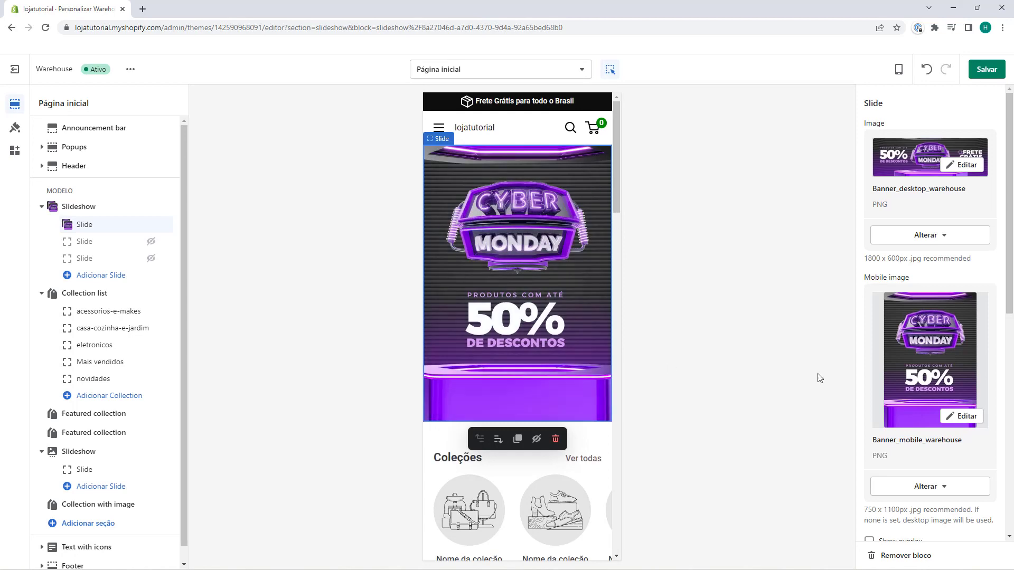
pyautogui.scroll(-3, 504, 266)
pyautogui.scroll(1, 502, 268)
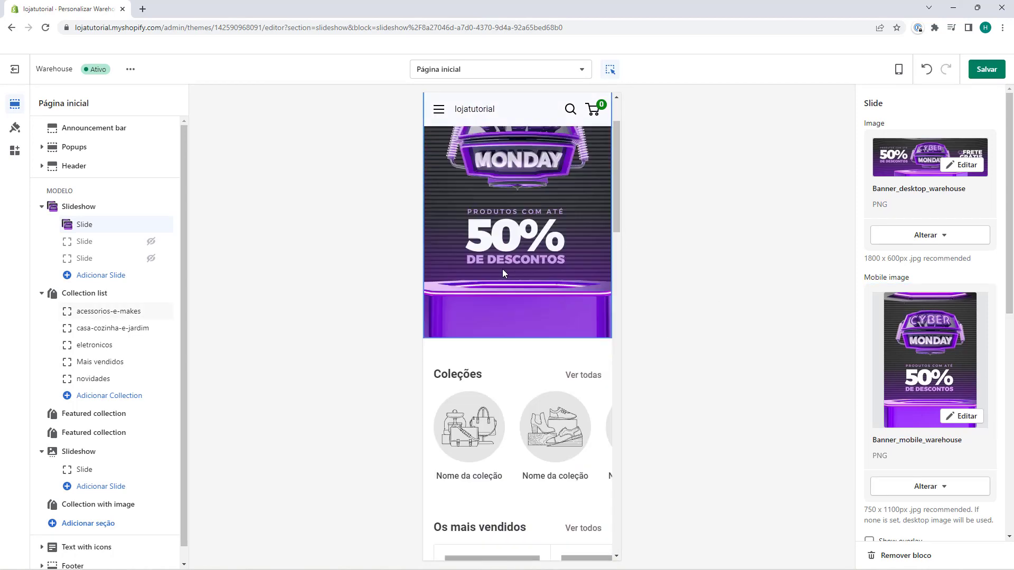
pyautogui.scroll(2, 500, 269)
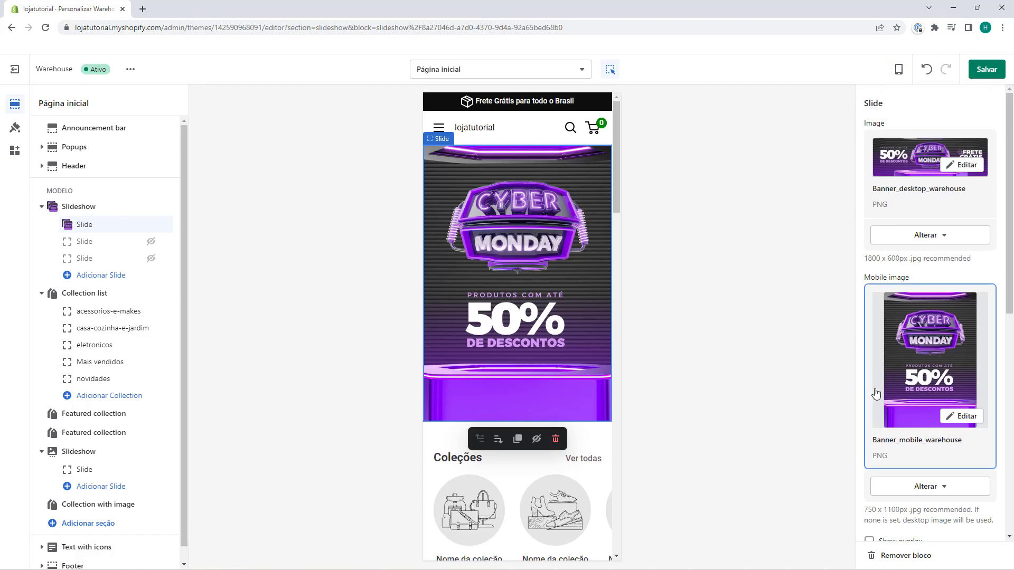
pyautogui.moveTo(898, 69)
pyautogui.click(907, 115)
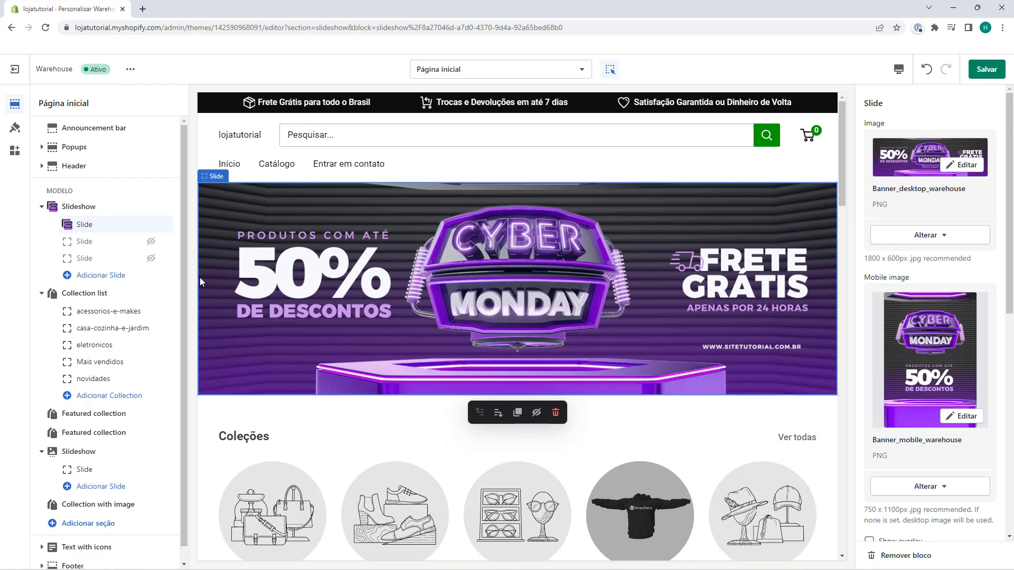
# Step: Try making the second slide of the top slideshow visible, and hide it again
pyautogui.click(150, 242)
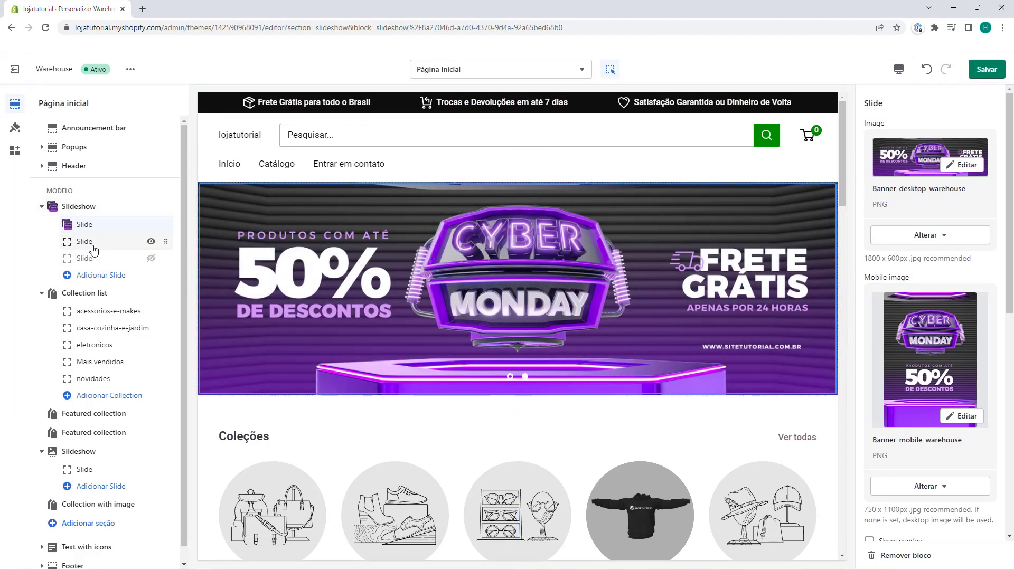
pyautogui.click(519, 381)
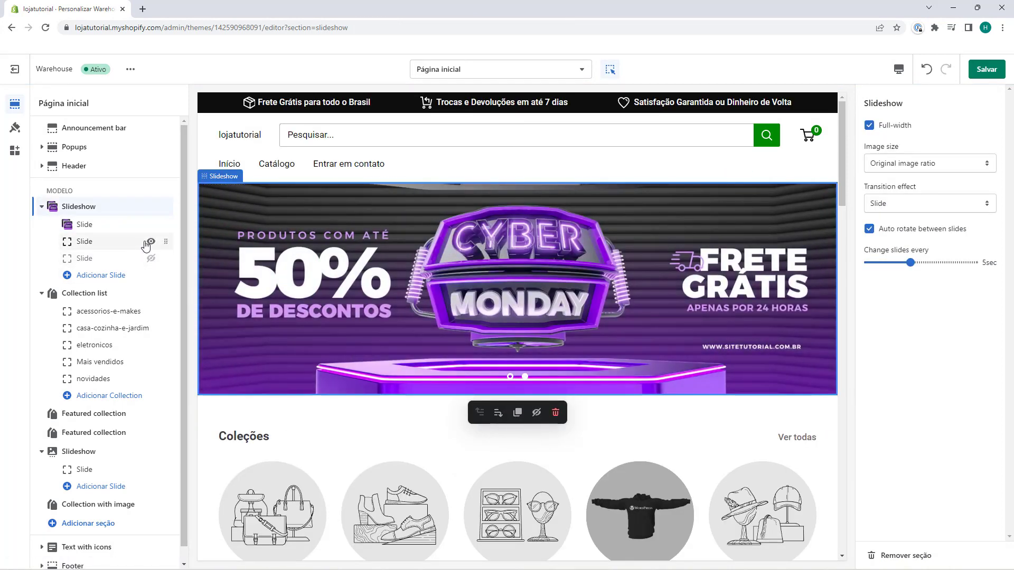
pyautogui.click(150, 241)
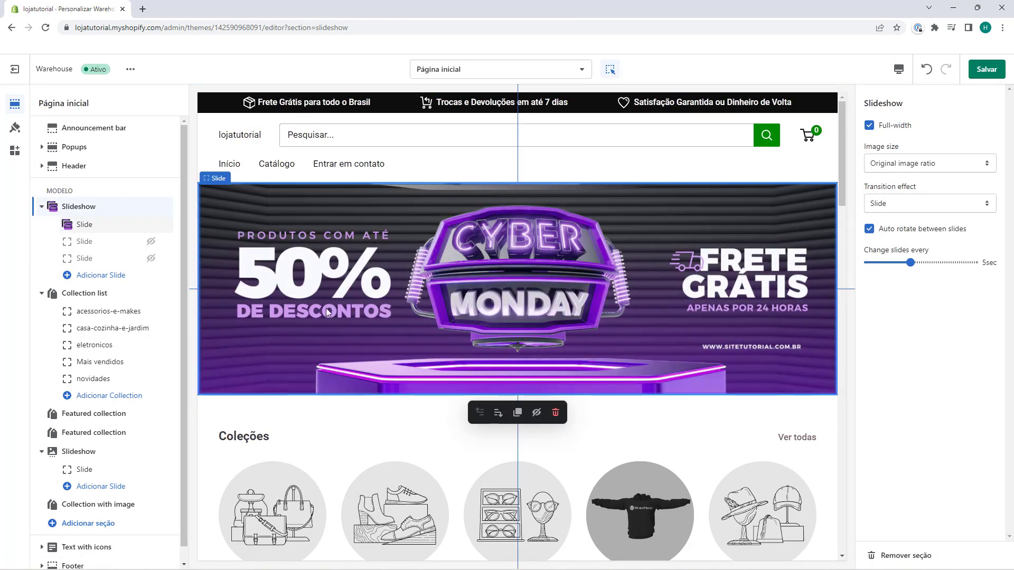
# Step: Open the Collection list section's settings and examine its heading and link title
pyautogui.scroll(-3, 272, 290)
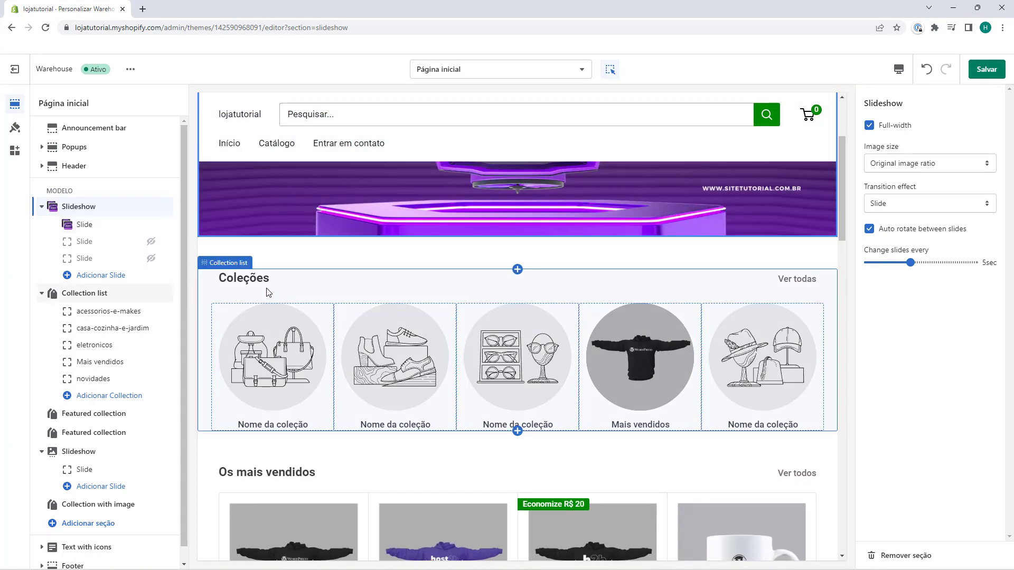
pyautogui.click(91, 299)
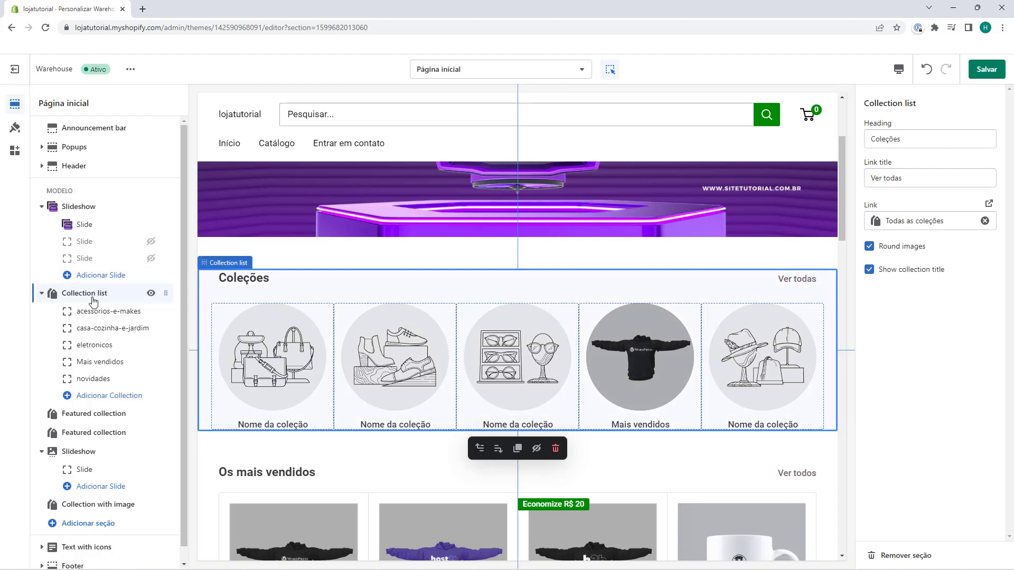
pyautogui.doubleClick(892, 138)
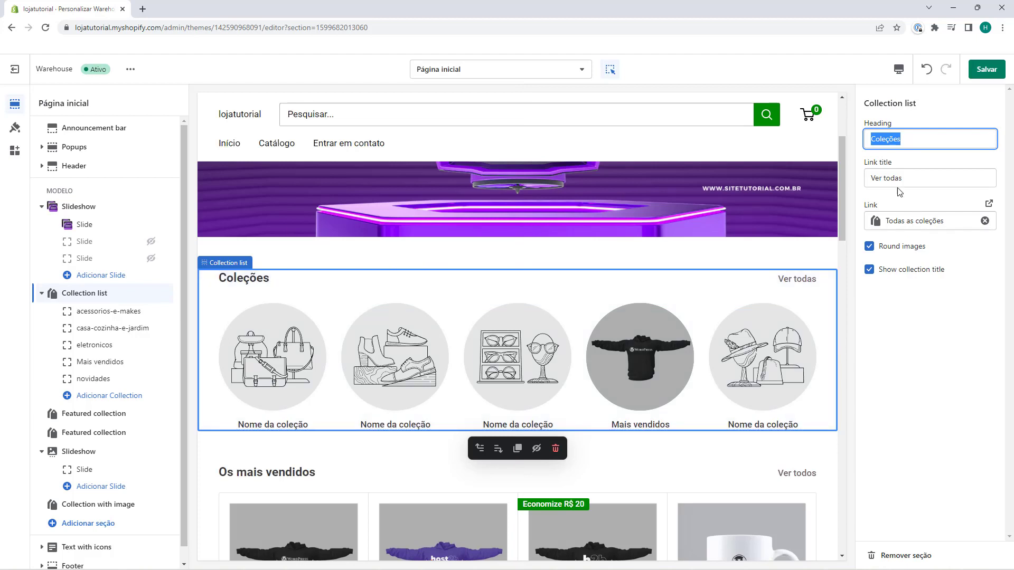
pyautogui.click(879, 177)
pyautogui.doubleClick(866, 168)
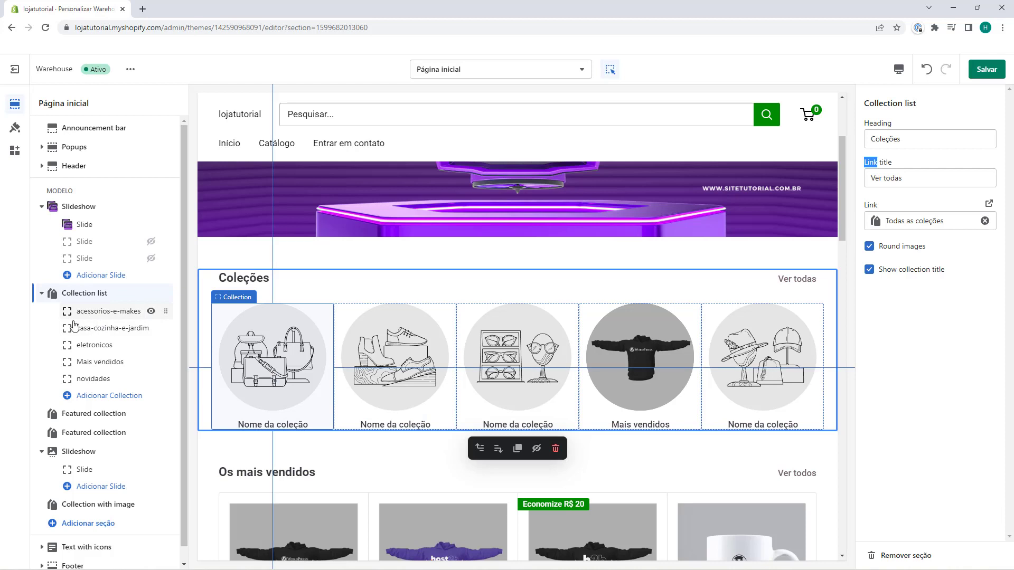
# Step: Replace the acessorios-e-makes collection in the collection list with Camisetas
pyautogui.click(95, 316)
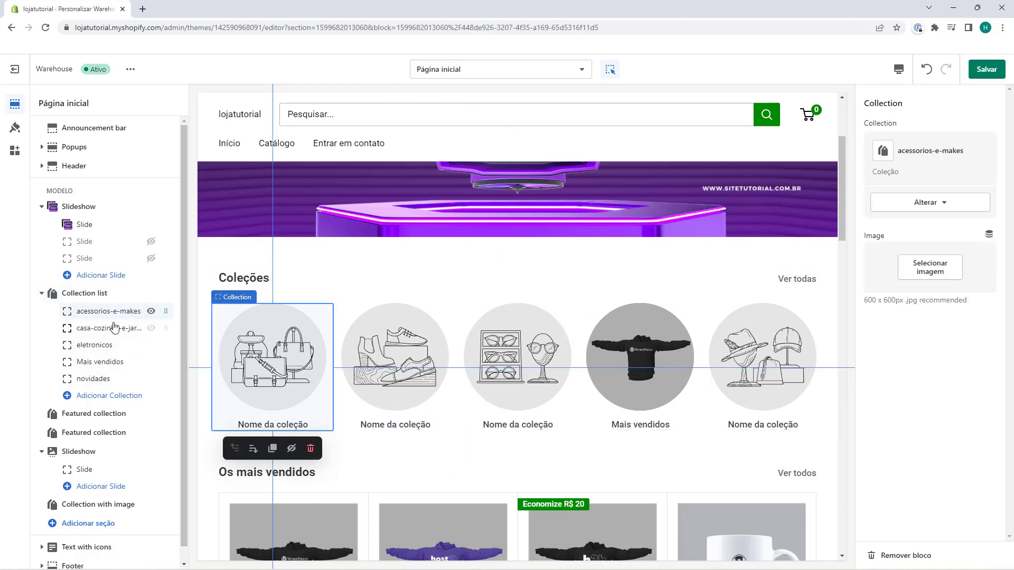
pyautogui.doubleClick(898, 153)
pyautogui.click(898, 154)
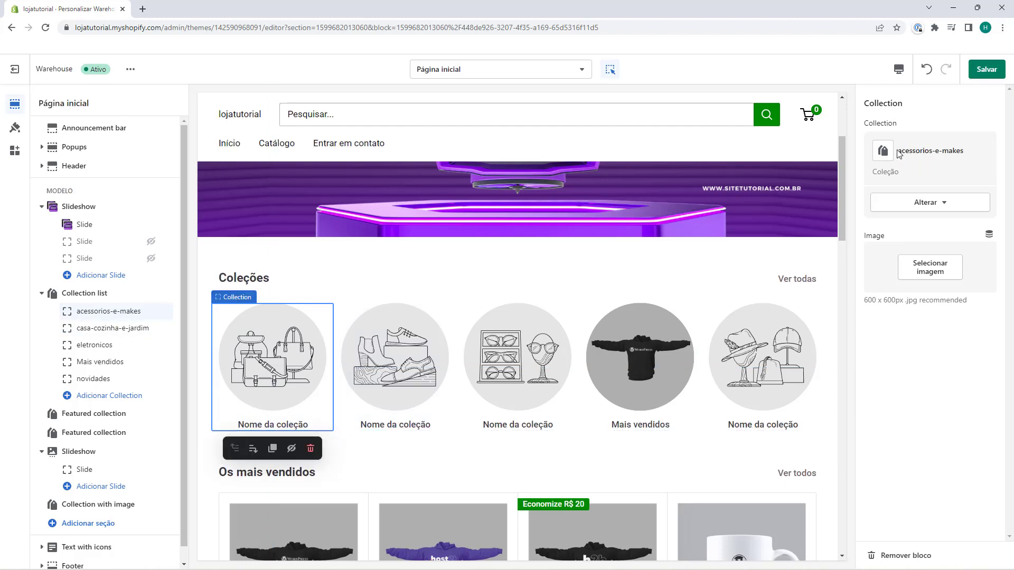
pyautogui.click(916, 209)
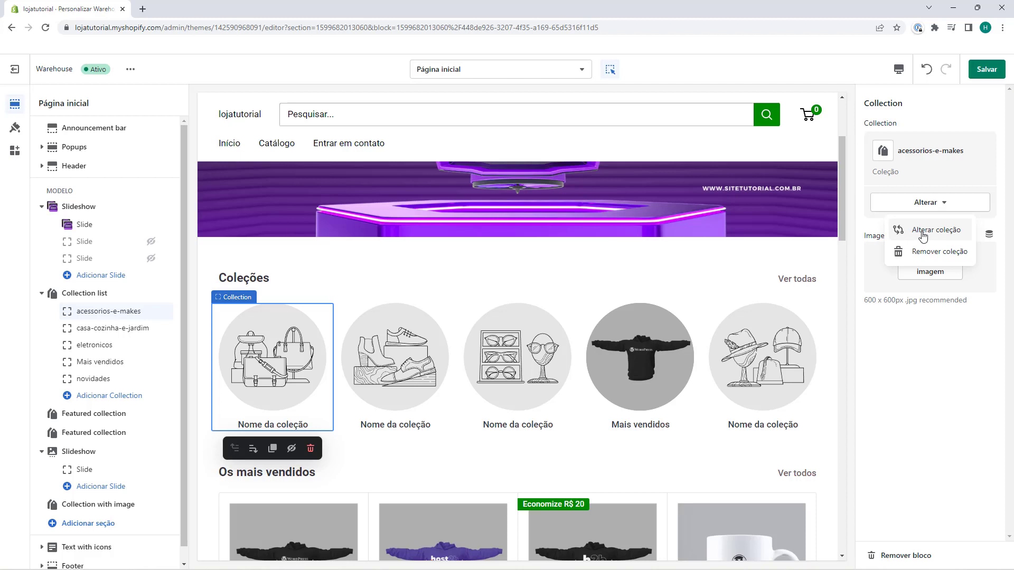
pyautogui.click(923, 232)
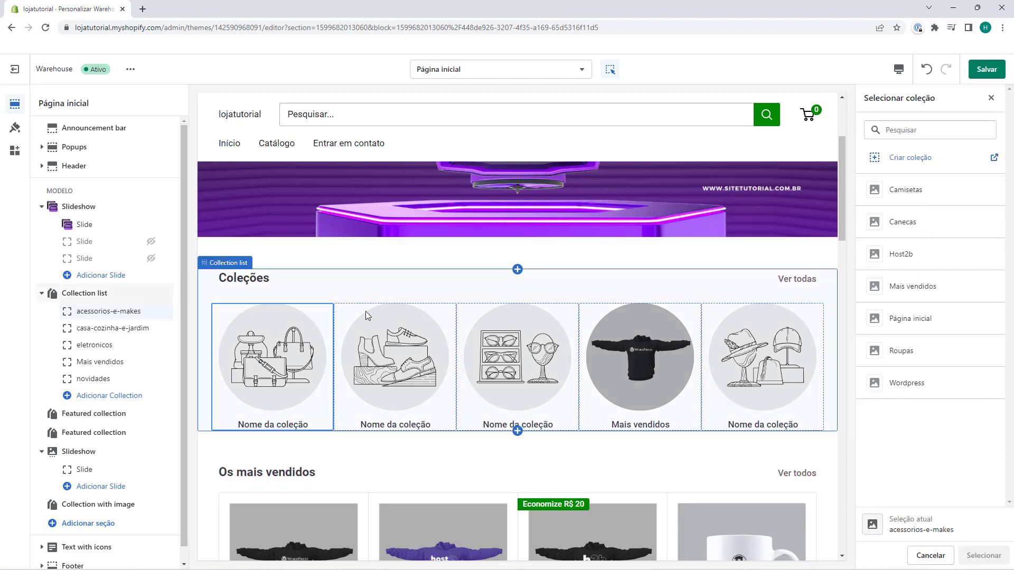
pyautogui.click(910, 193)
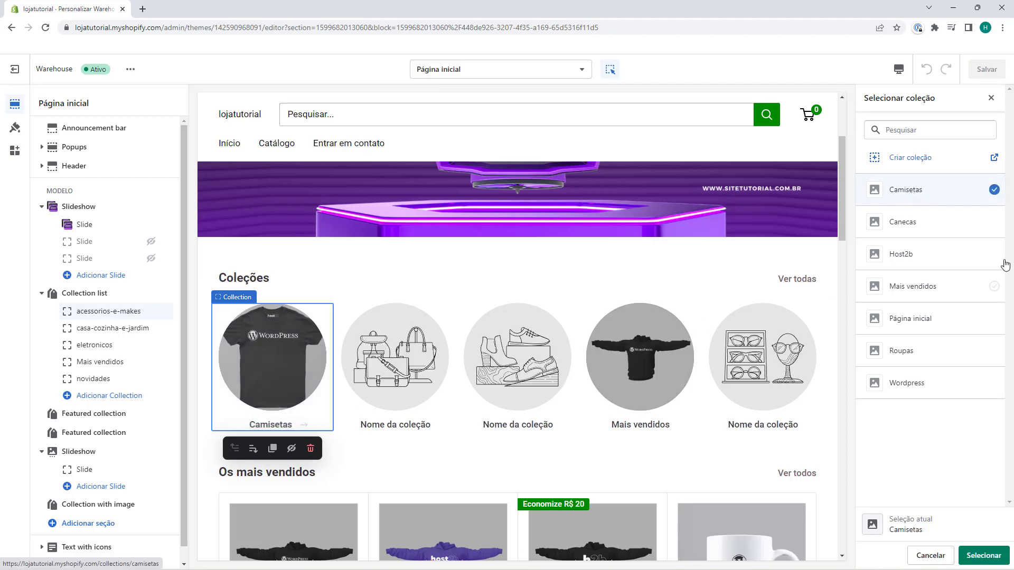
pyautogui.click(982, 555)
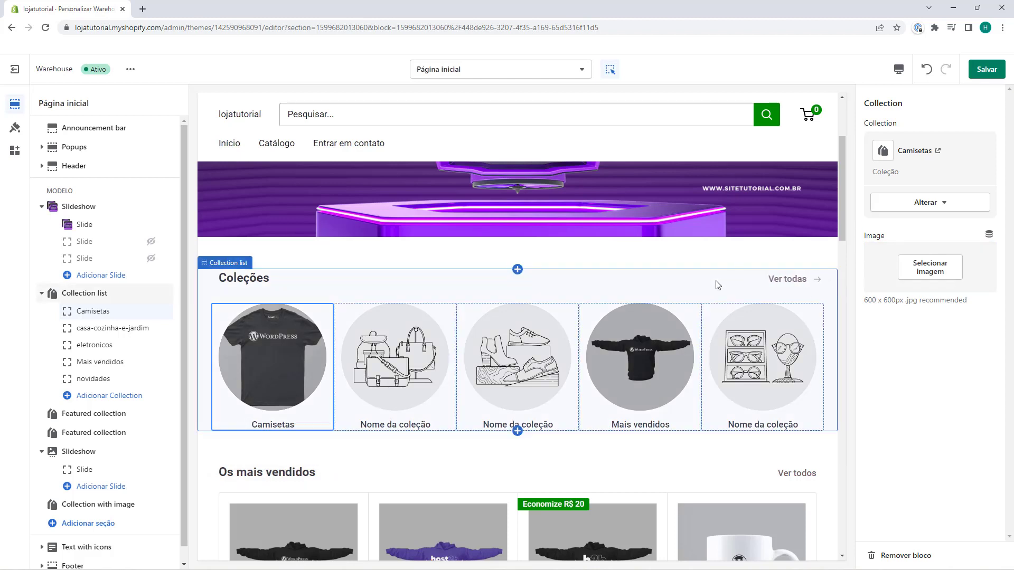
# Step: Replace the casa-cozinha-e-jardim collection in the collection list with Canecas
pyautogui.click(74, 332)
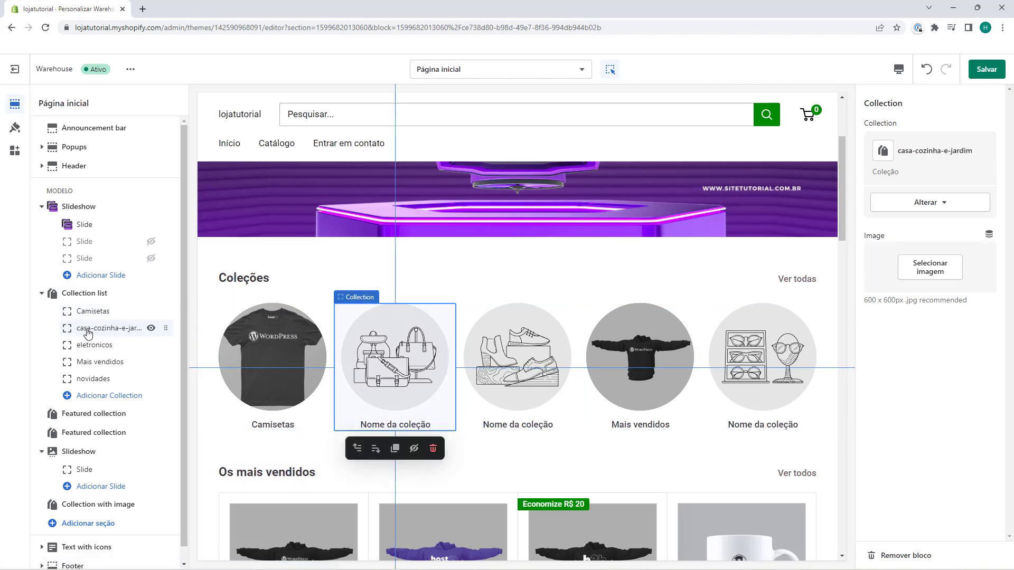
pyautogui.click(923, 202)
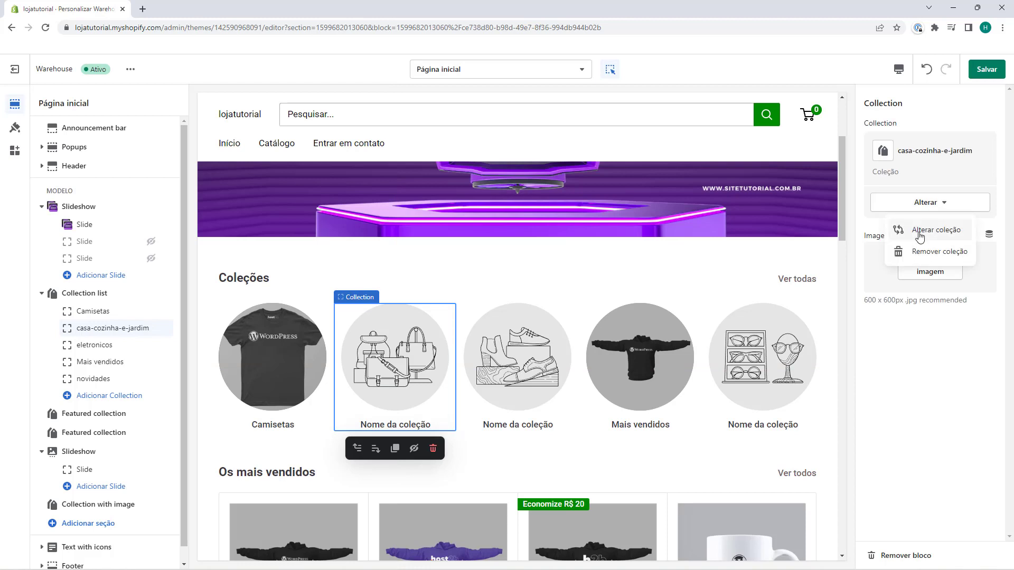
pyautogui.click(919, 230)
pyautogui.click(918, 221)
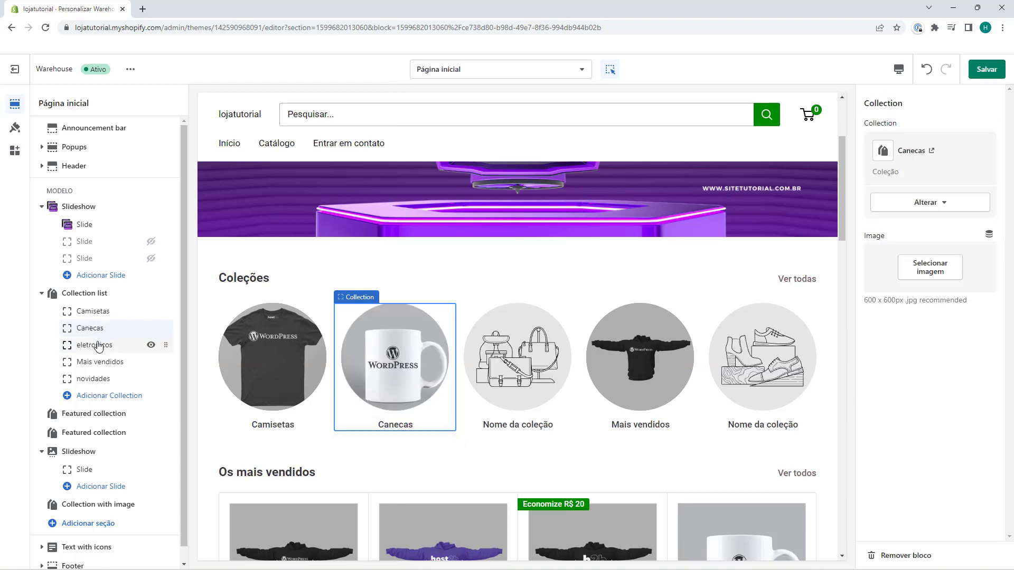
# Step: Replace the eletronicos collection in the collection list with Host2b
pyautogui.click(84, 346)
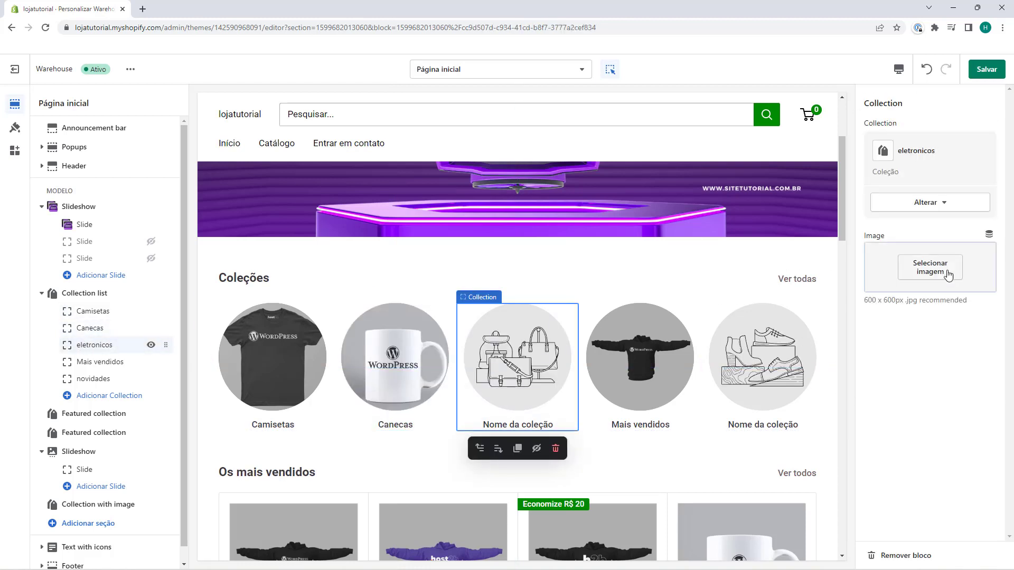
pyautogui.click(930, 205)
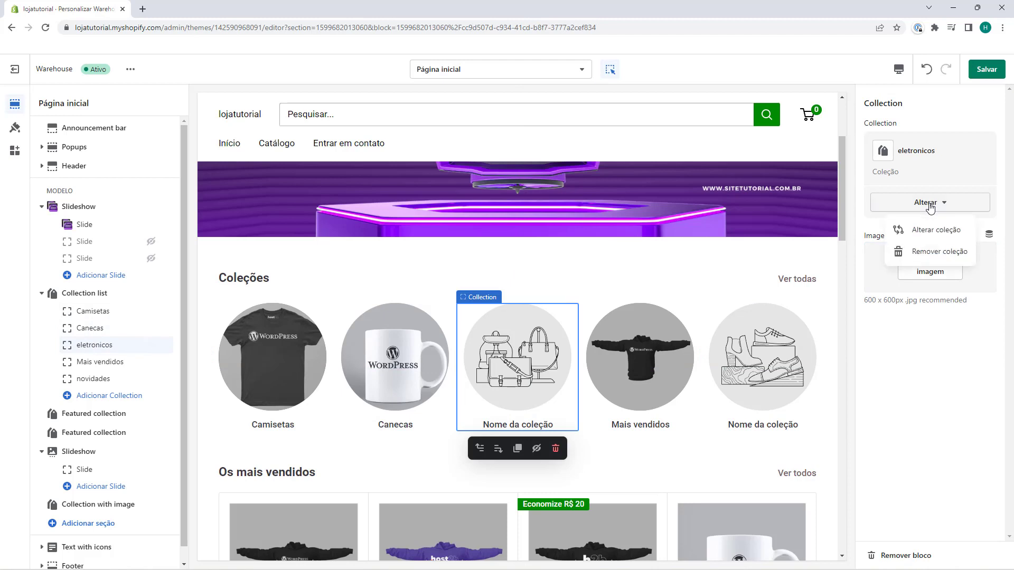
pyautogui.click(923, 231)
pyautogui.click(906, 258)
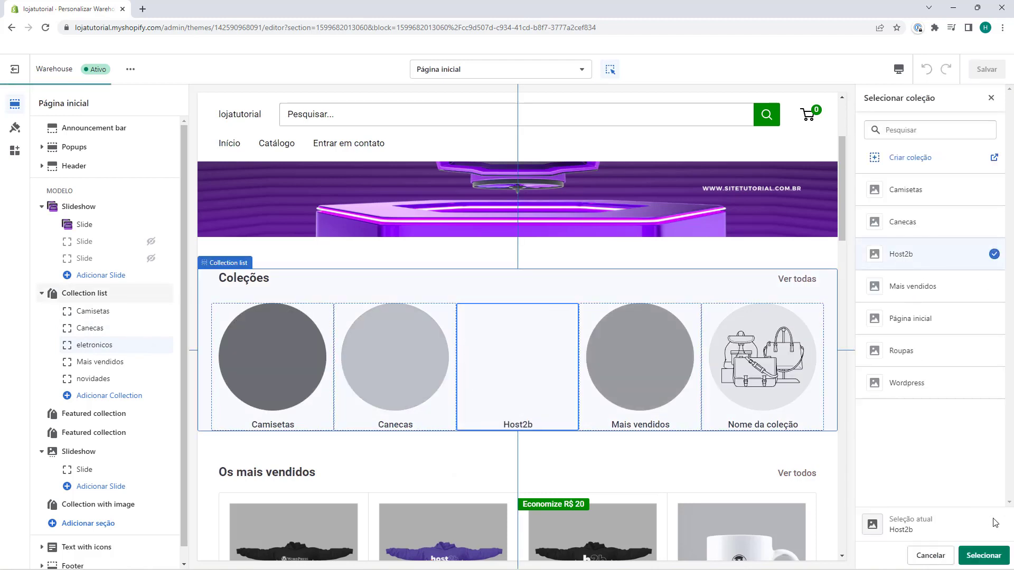
pyautogui.click(983, 556)
# Step: Replace the Mais vendidos collection in the collection list with Roupas
pyautogui.click(84, 363)
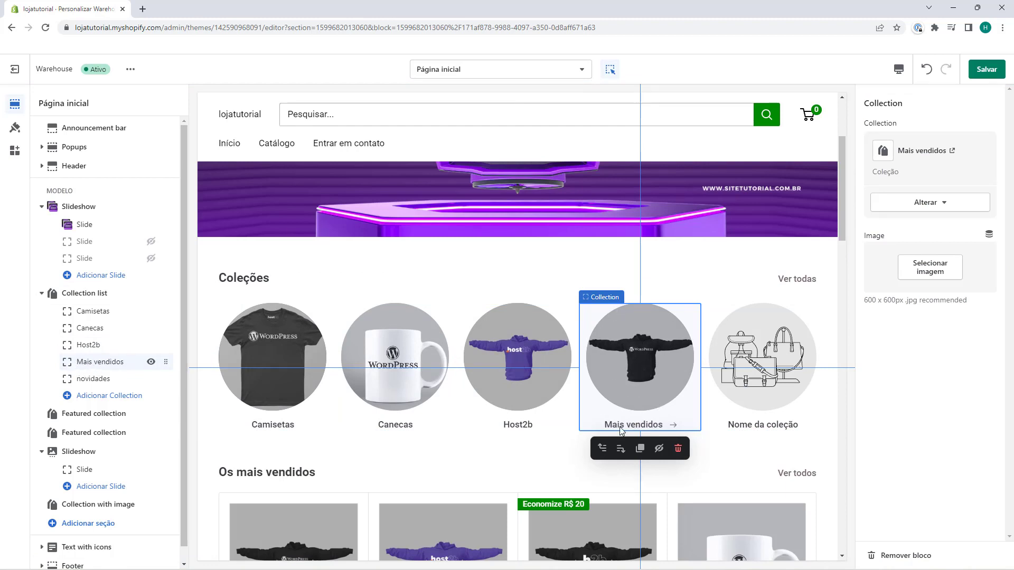
pyautogui.click(929, 202)
pyautogui.click(914, 233)
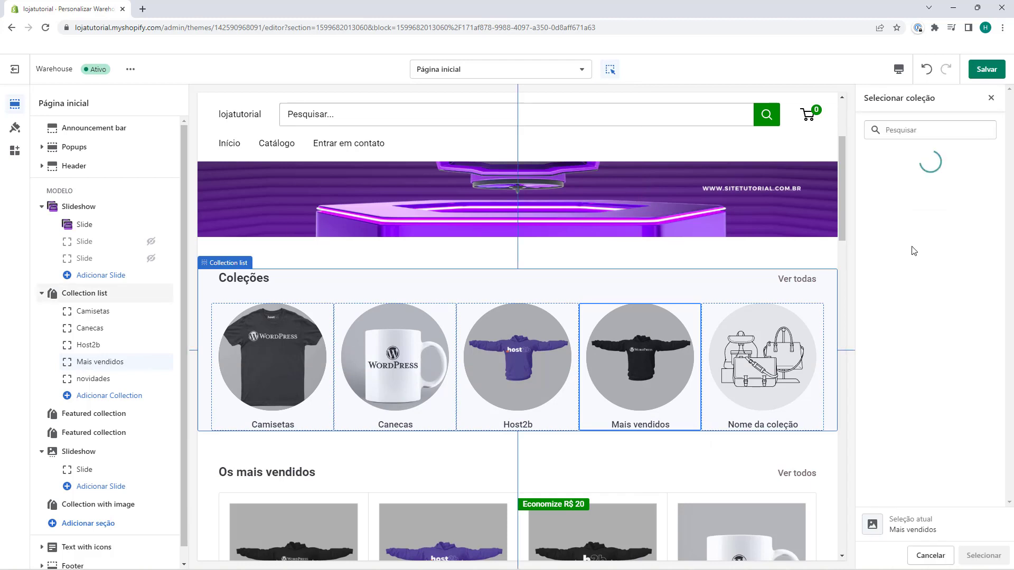
pyautogui.click(901, 351)
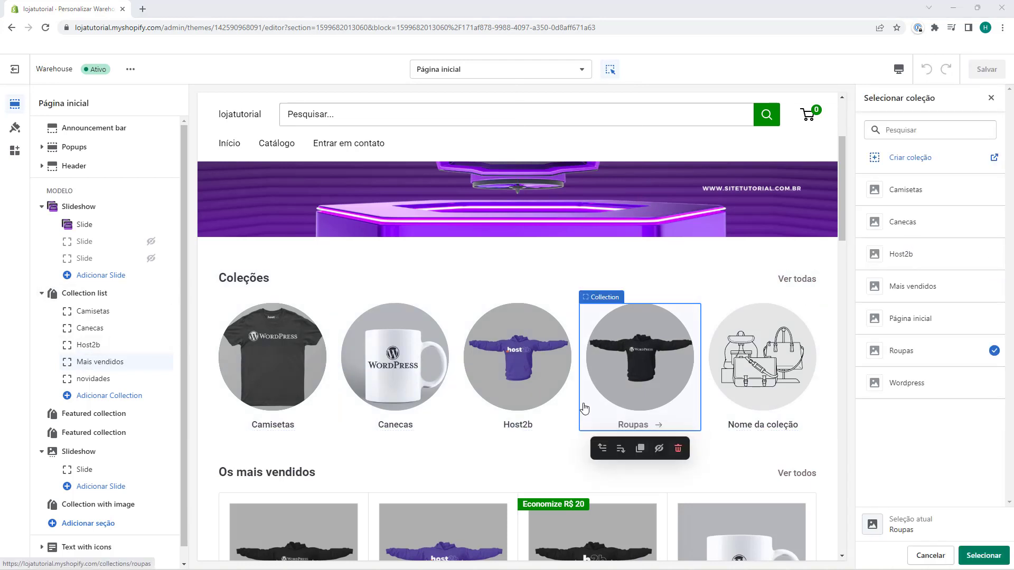
pyautogui.click(995, 563)
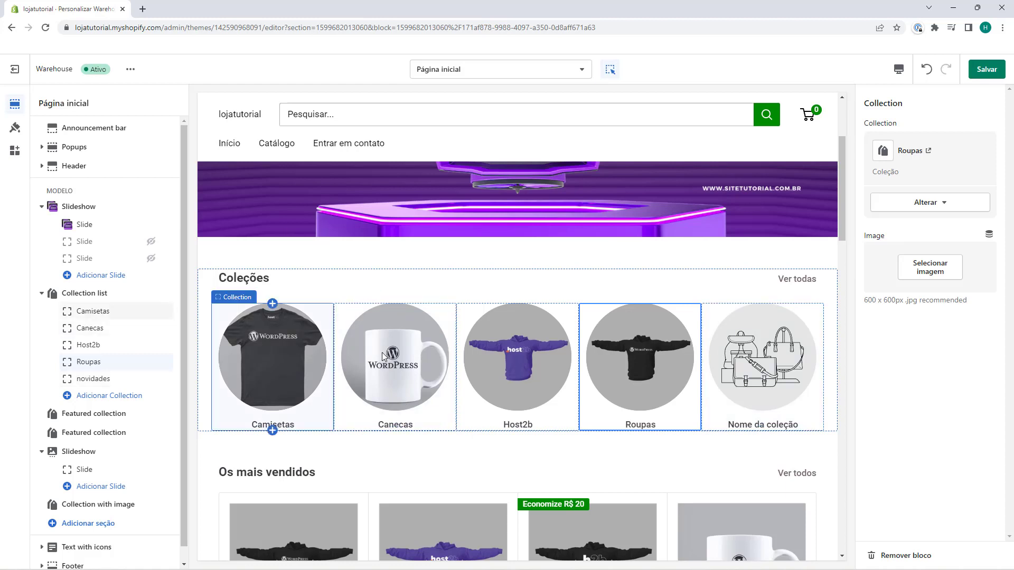
pyautogui.click(641, 367)
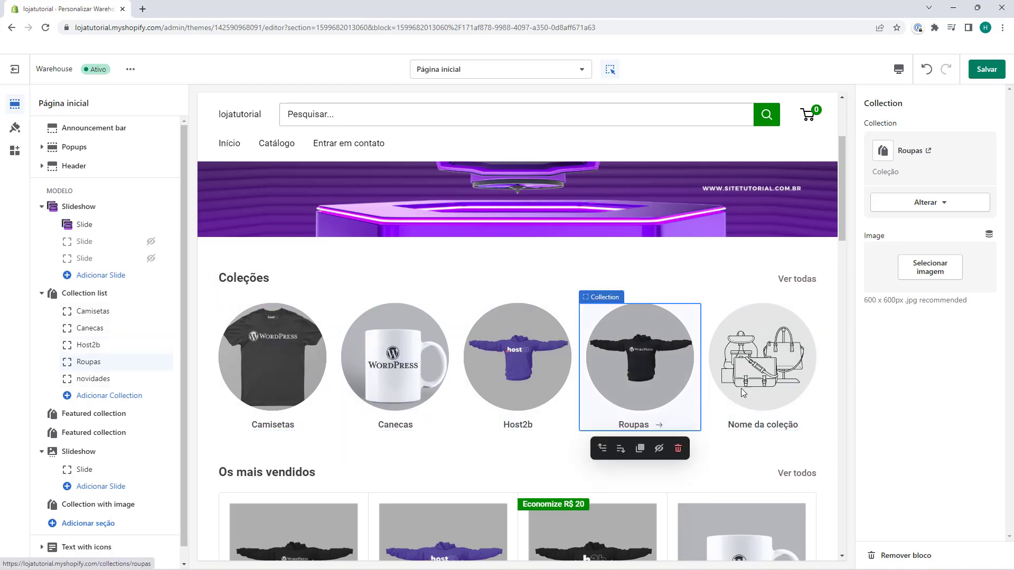
# Step: Try adding two more collection blocks to the collection list and page through its preview
pyautogui.click(92, 402)
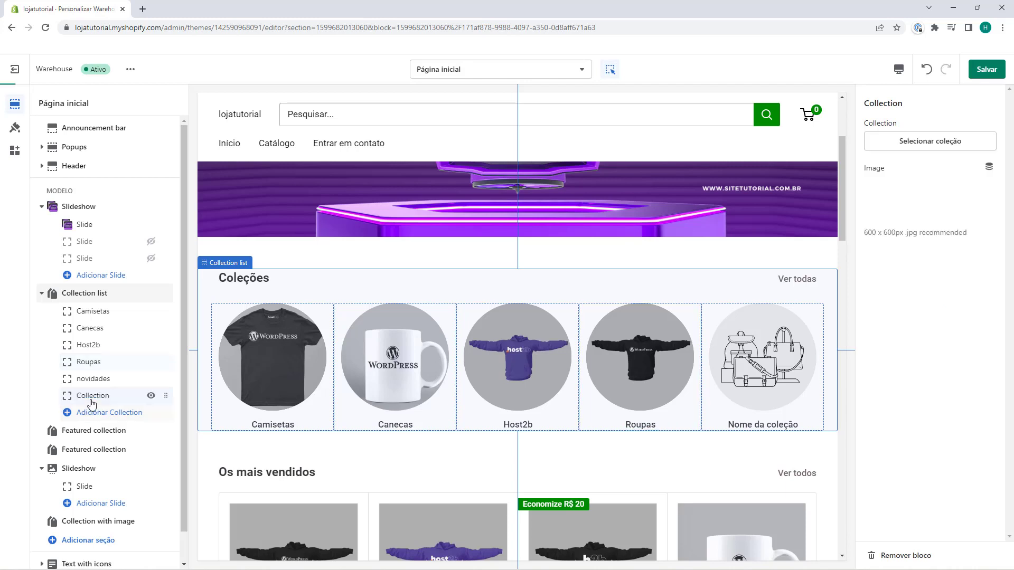
pyautogui.click(94, 412)
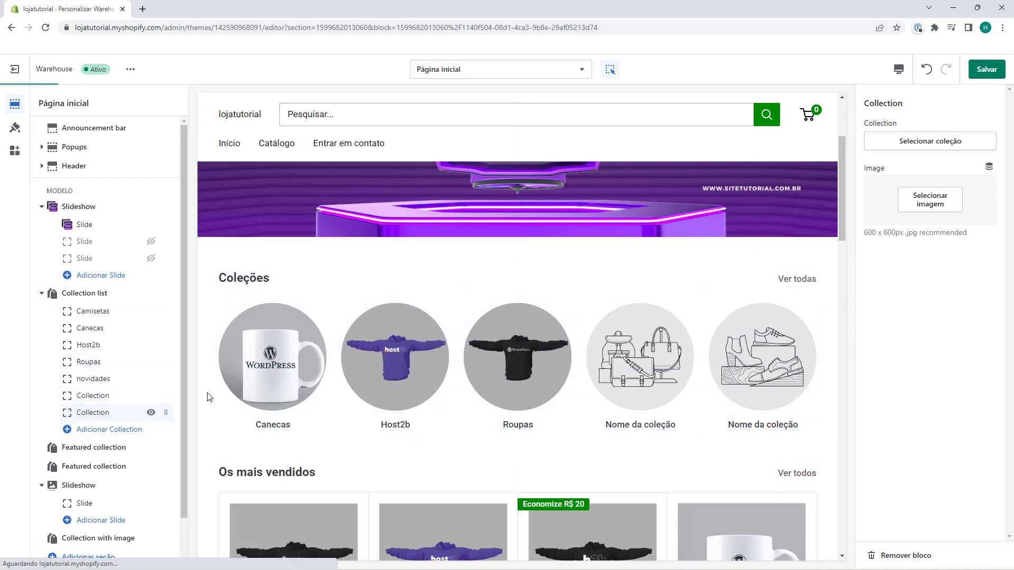
pyautogui.click(220, 371)
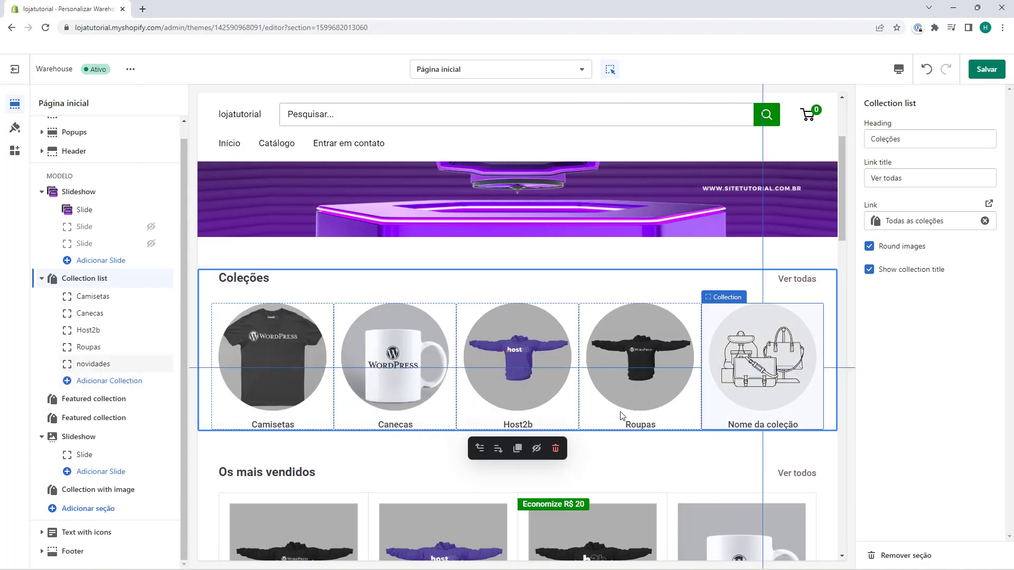
# Step: Remove the novidades block from the collection list
pyautogui.click(93, 369)
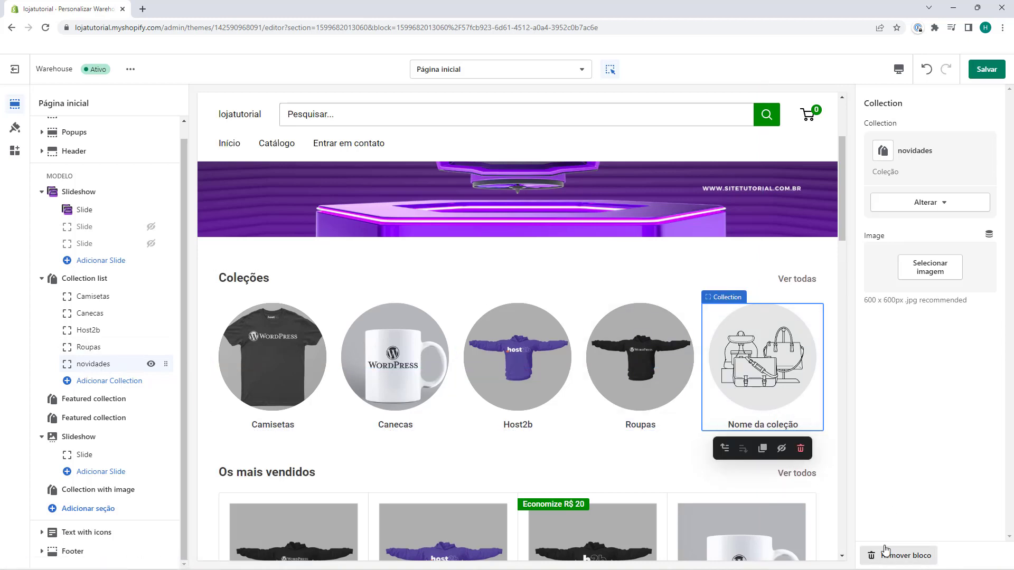
pyautogui.click(905, 556)
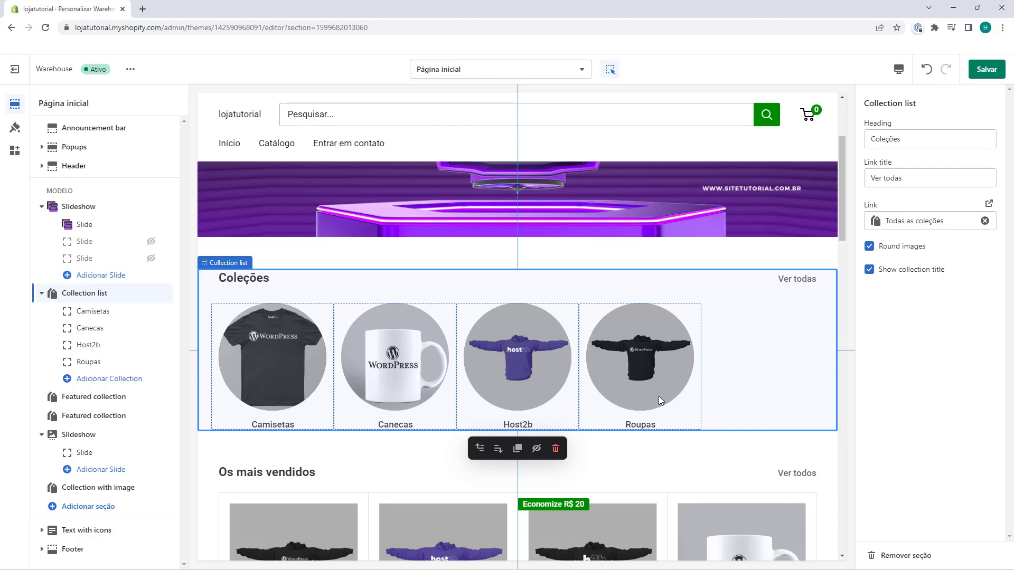
# Step: Open the settings of the first Featured collection section, Os mais vendidos, and browse its product carousel
pyautogui.scroll(-1, 393, 401)
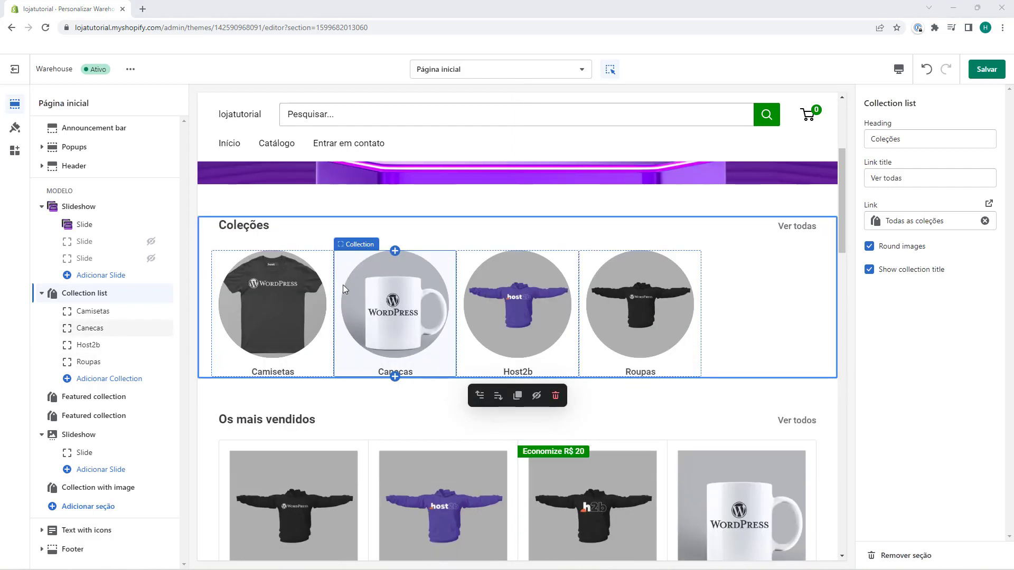
pyautogui.scroll(-3, 317, 264)
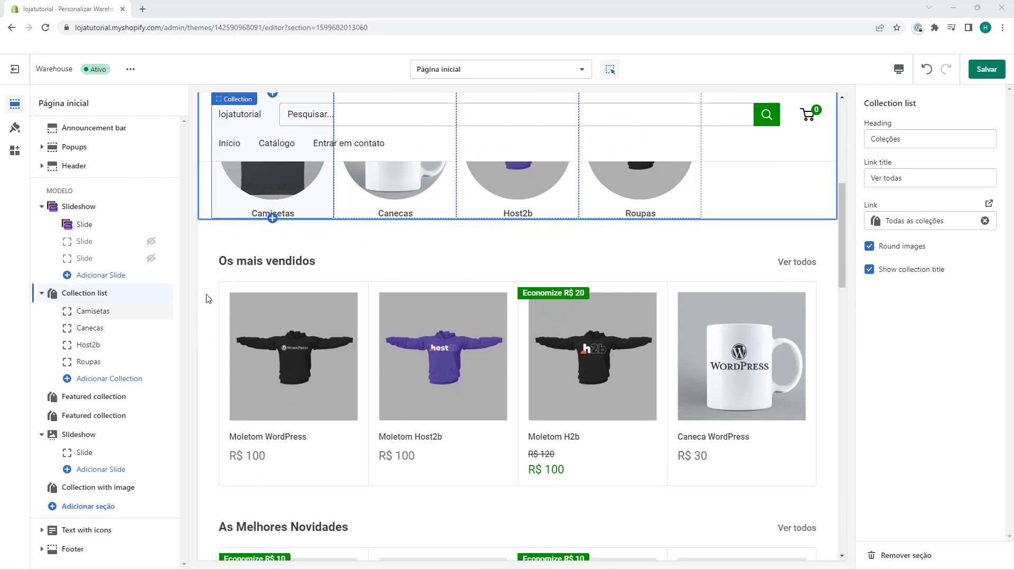
pyautogui.click(92, 404)
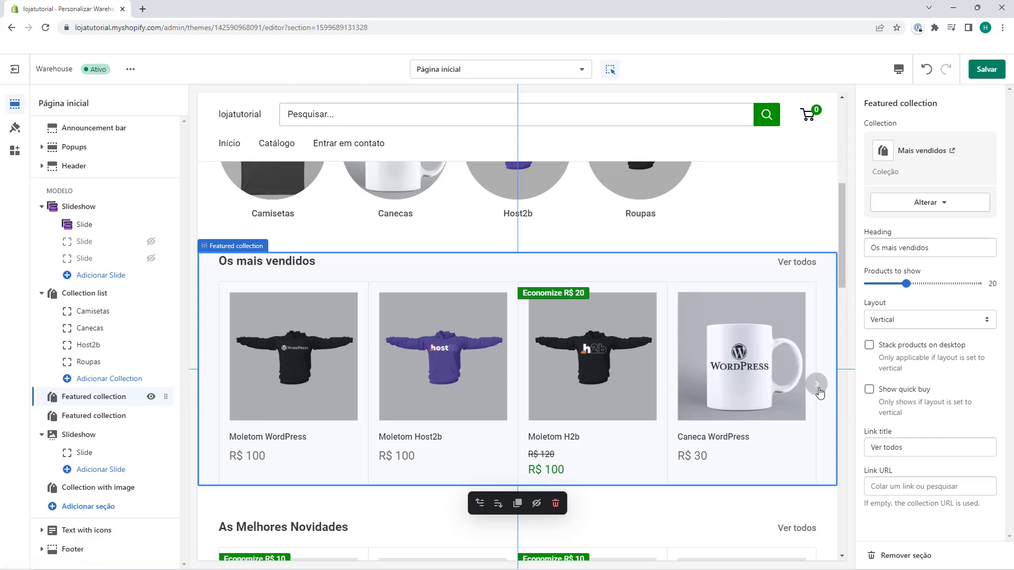
pyautogui.click(816, 383)
pyautogui.click(218, 384)
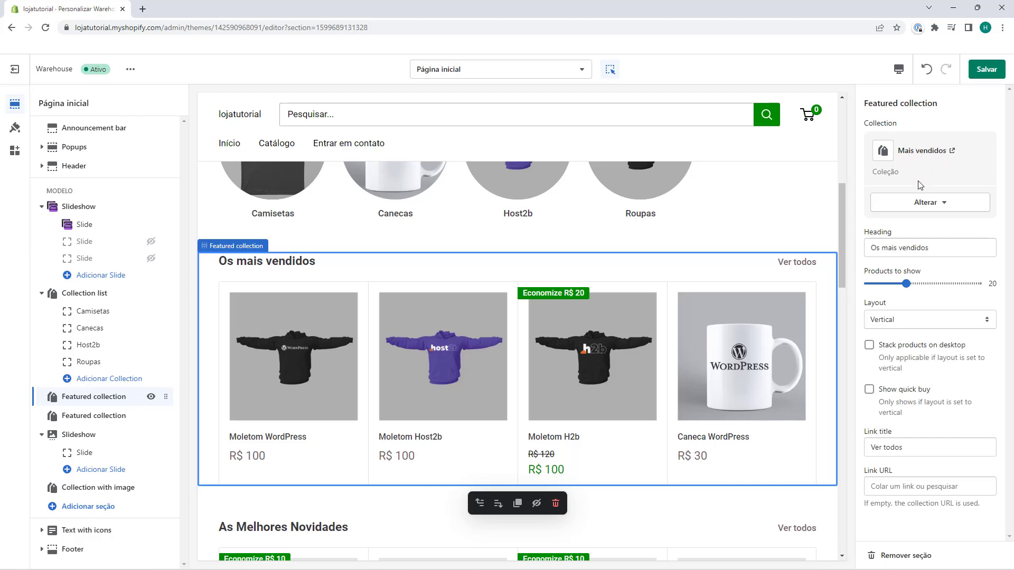
# Step: Try other collections such as Página inicial, Roupas and Wordpress for the Os mais vendidos section, and reselect Mais vendidos
pyautogui.click(931, 199)
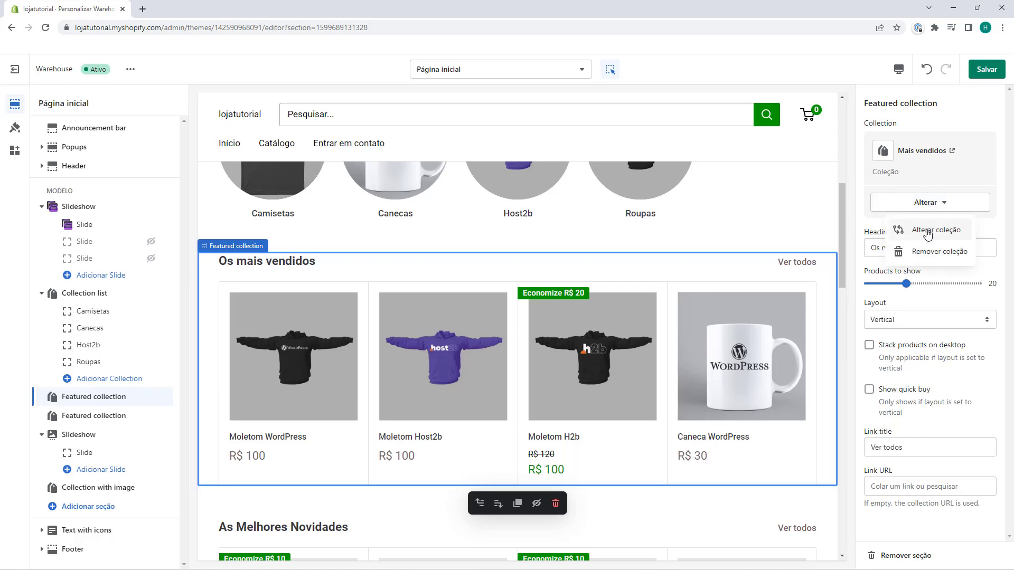
pyautogui.click(927, 233)
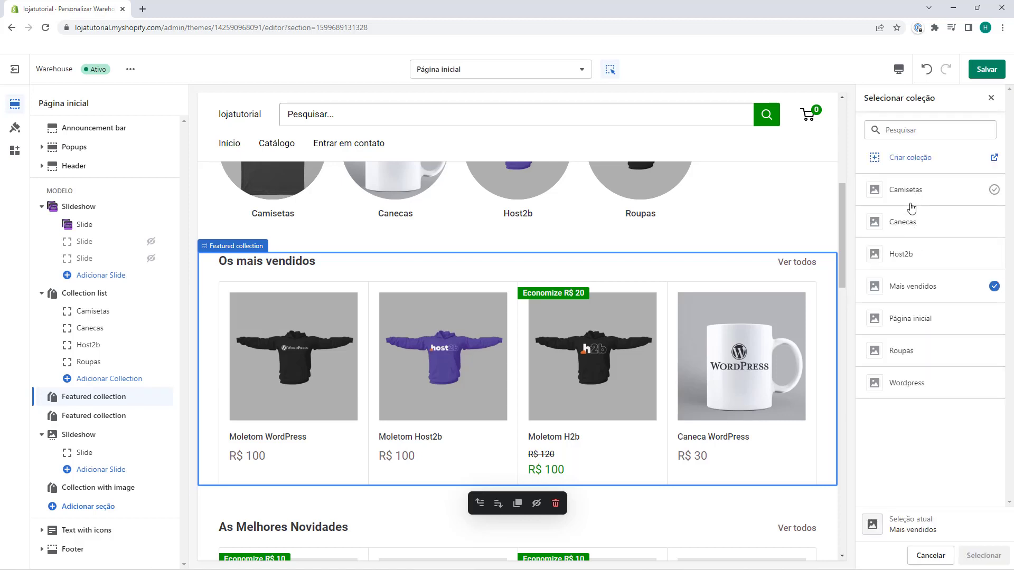
pyautogui.click(910, 224)
pyautogui.click(913, 318)
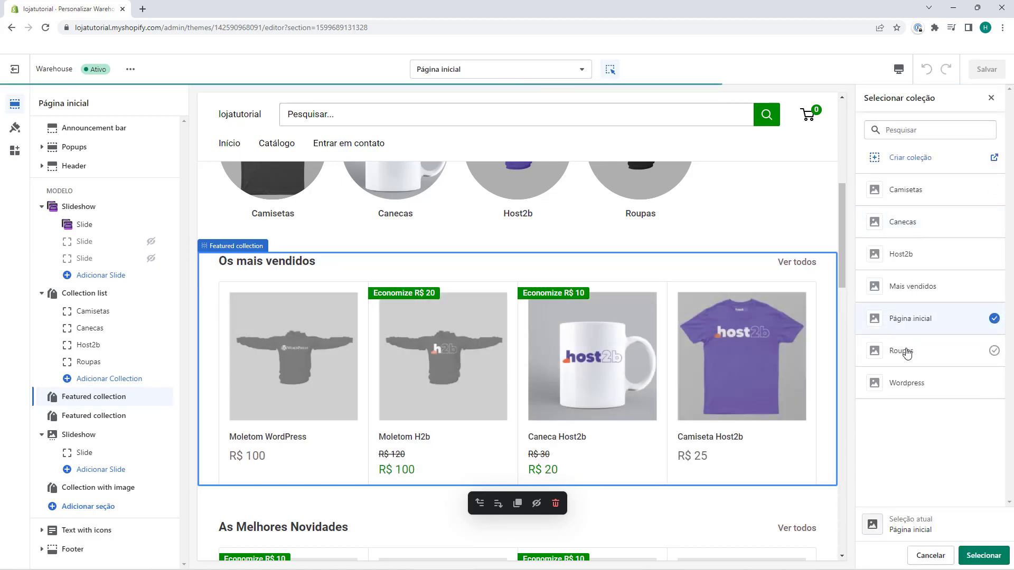
pyautogui.click(904, 350)
pyautogui.click(904, 385)
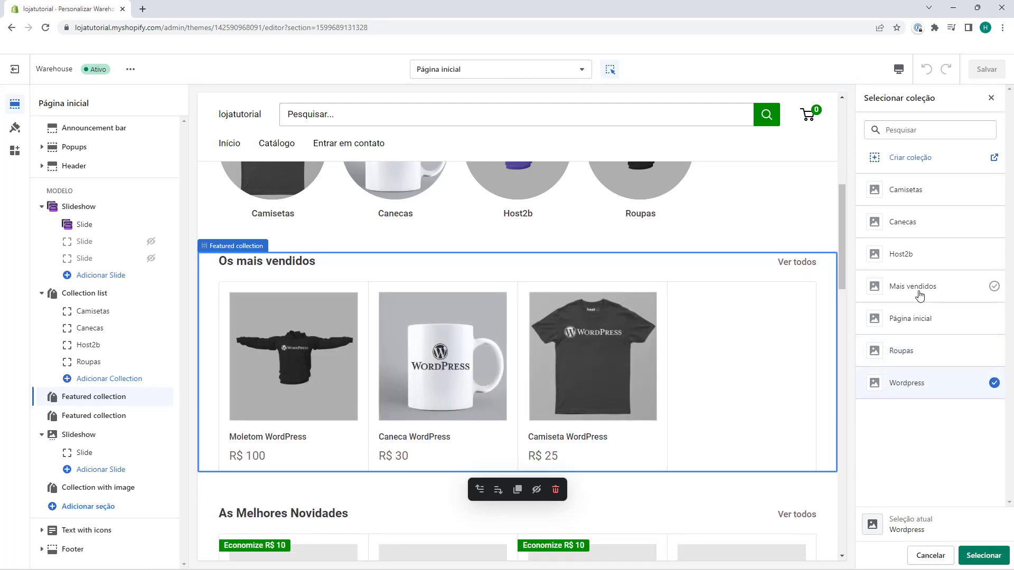
pyautogui.click(911, 287)
pyautogui.click(982, 555)
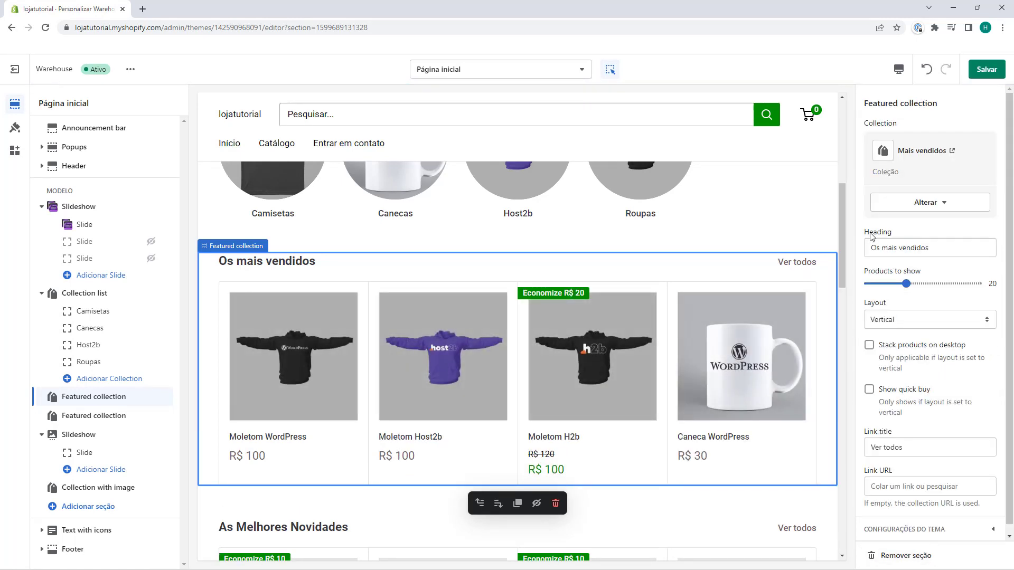
# Step: Examine the heading of the Os mais vendidos section and page back and forth through its products
pyautogui.moveTo(868, 248); pyautogui.dragTo(930, 248)
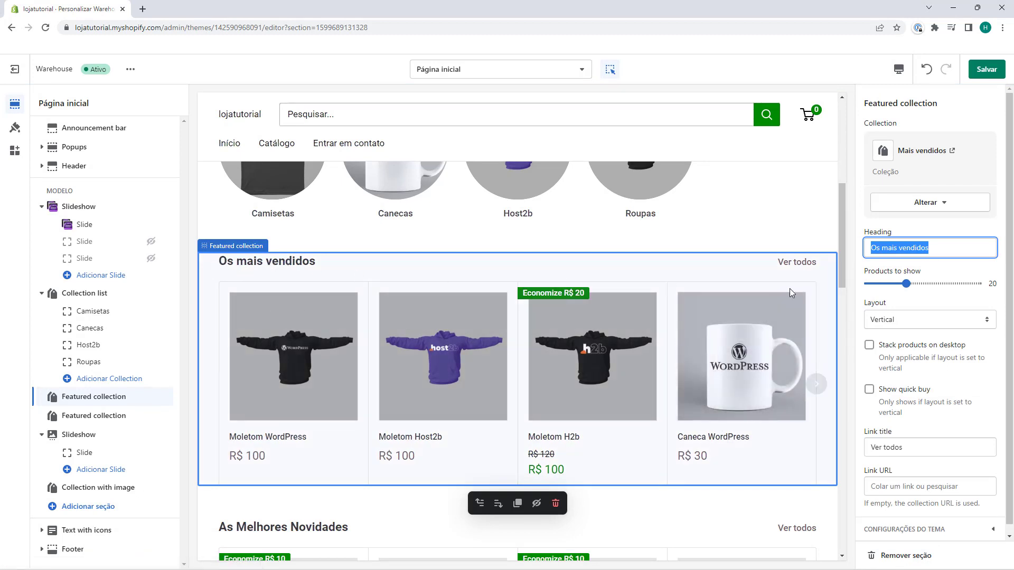
pyautogui.click(239, 356)
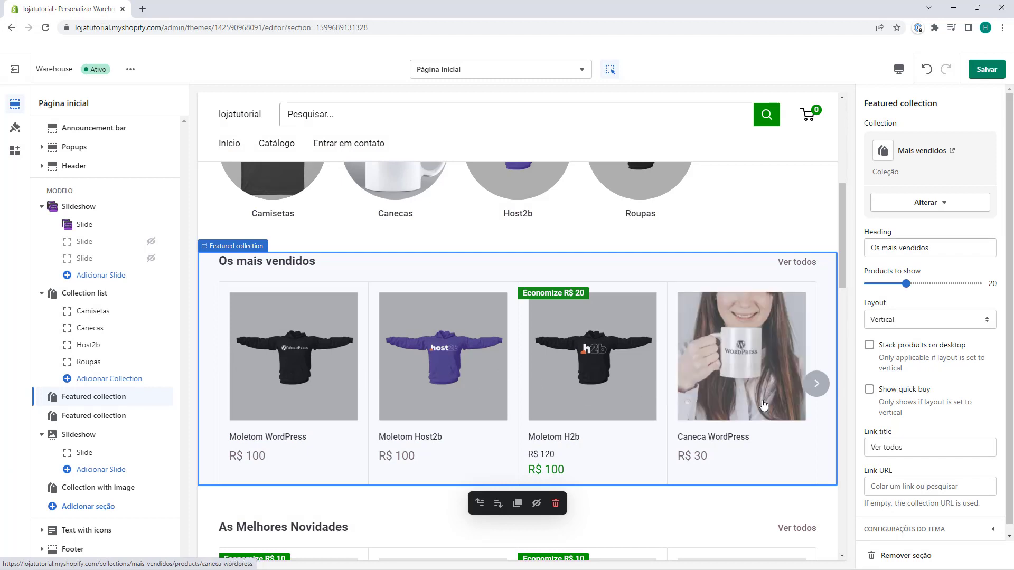
pyautogui.click(815, 385)
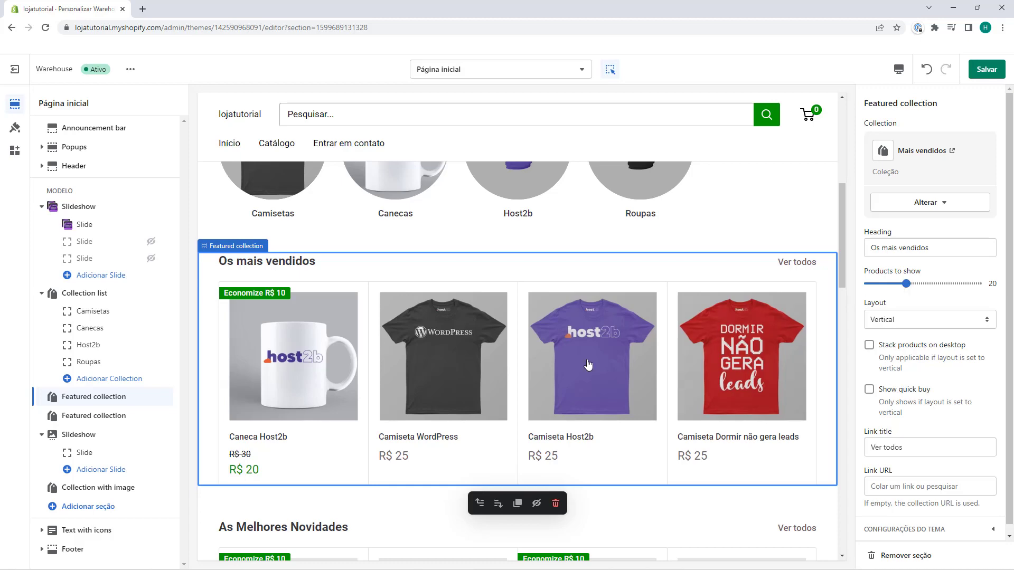
pyautogui.click(218, 384)
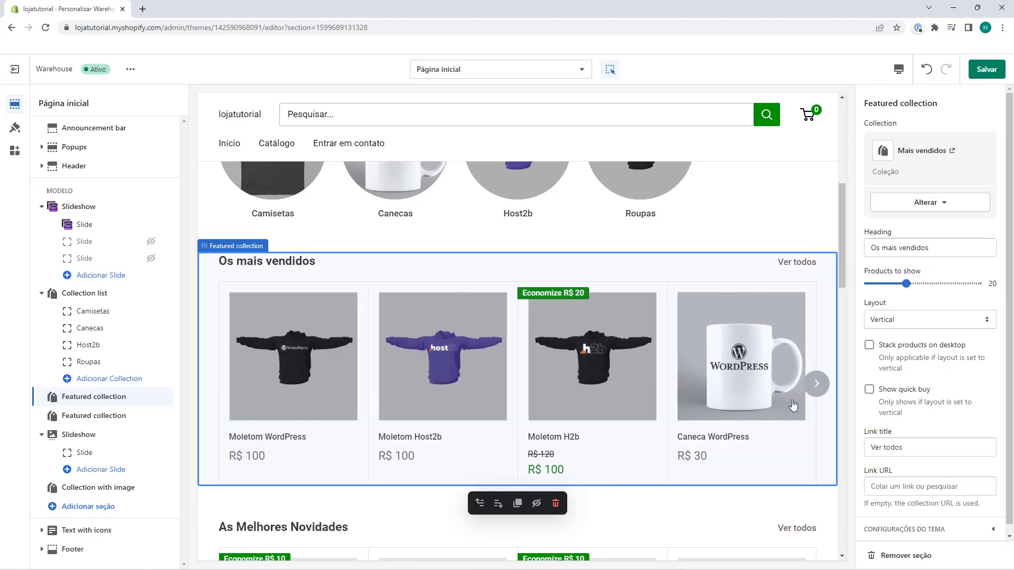
pyautogui.click(816, 383)
# Step: Try showing 4 and 6 products in the Os mais vendidos section, and set the number back to 20
pyautogui.moveTo(905, 284); pyautogui.dragTo(863, 285)
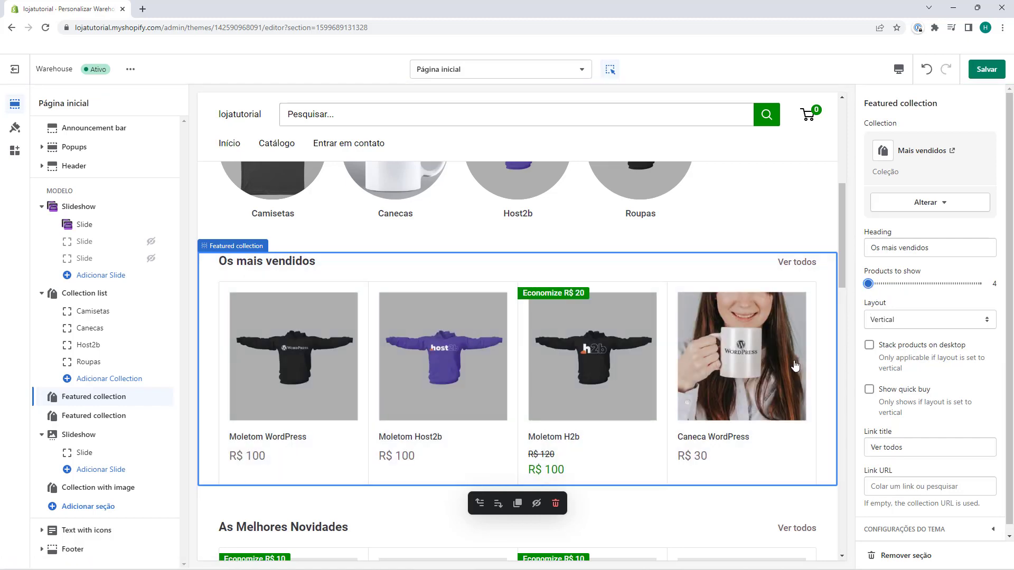
pyautogui.moveTo(868, 284); pyautogui.dragTo(872, 284)
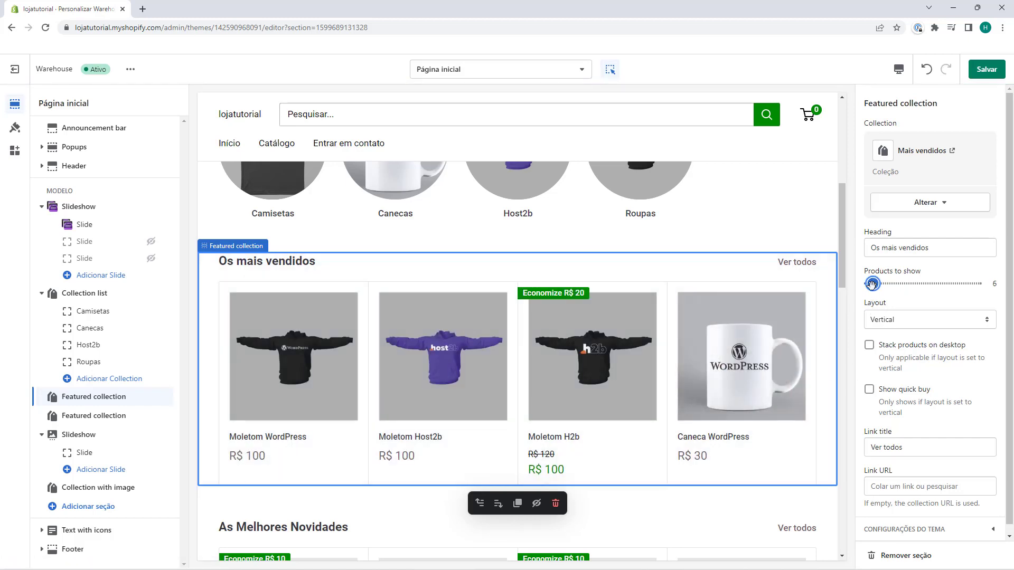
pyautogui.click(817, 381)
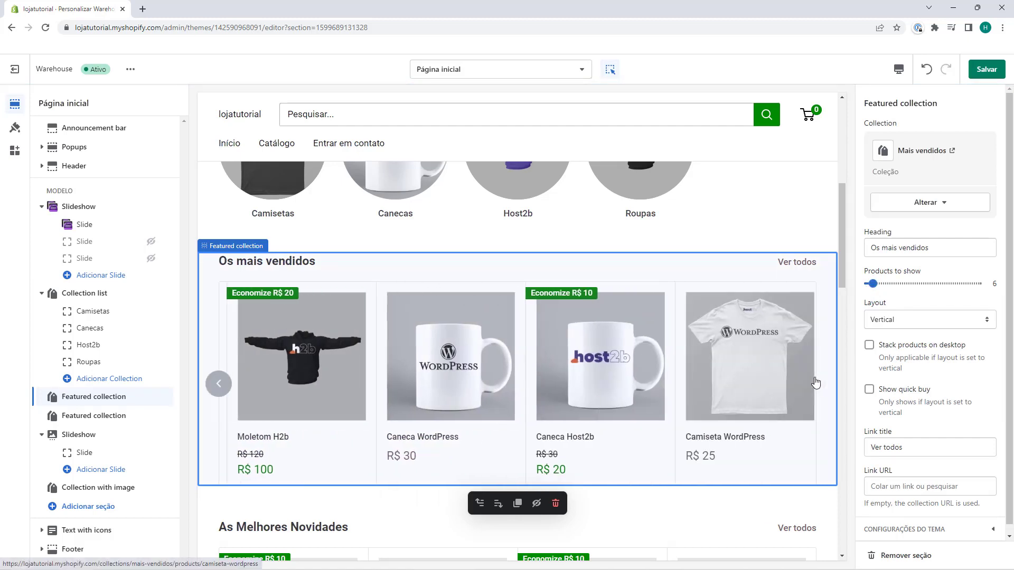
pyautogui.moveTo(872, 284); pyautogui.dragTo(906, 284)
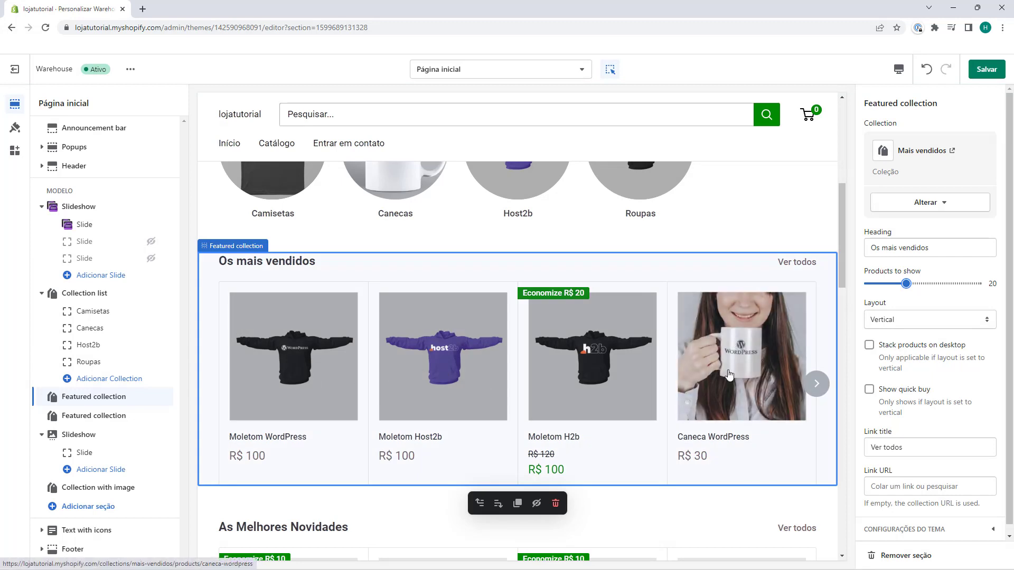
# Step: Try the Horizontal layout for the Os mais vendidos section, and switch the layout to Collage
pyautogui.click(874, 308)
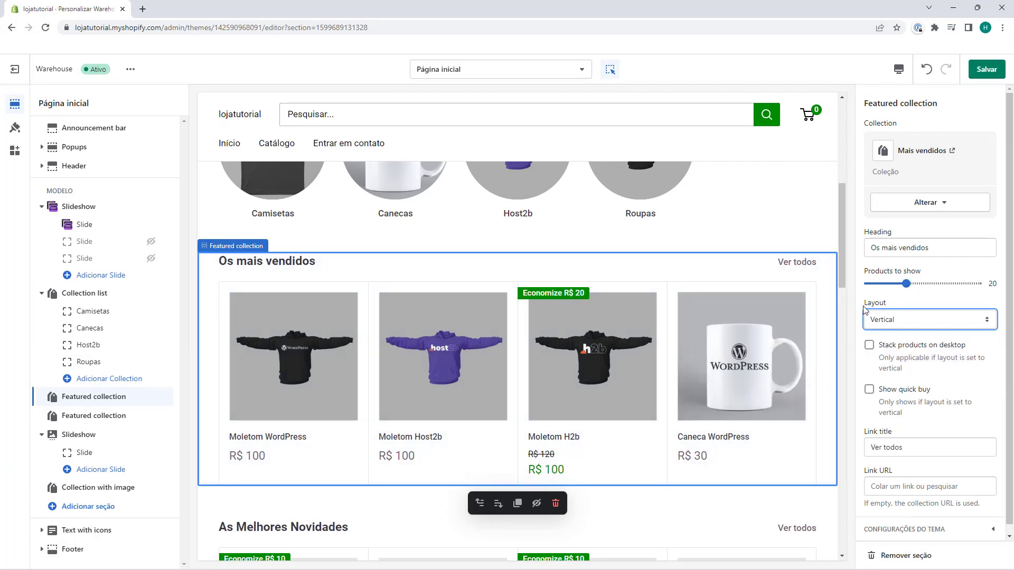
pyautogui.click(878, 319)
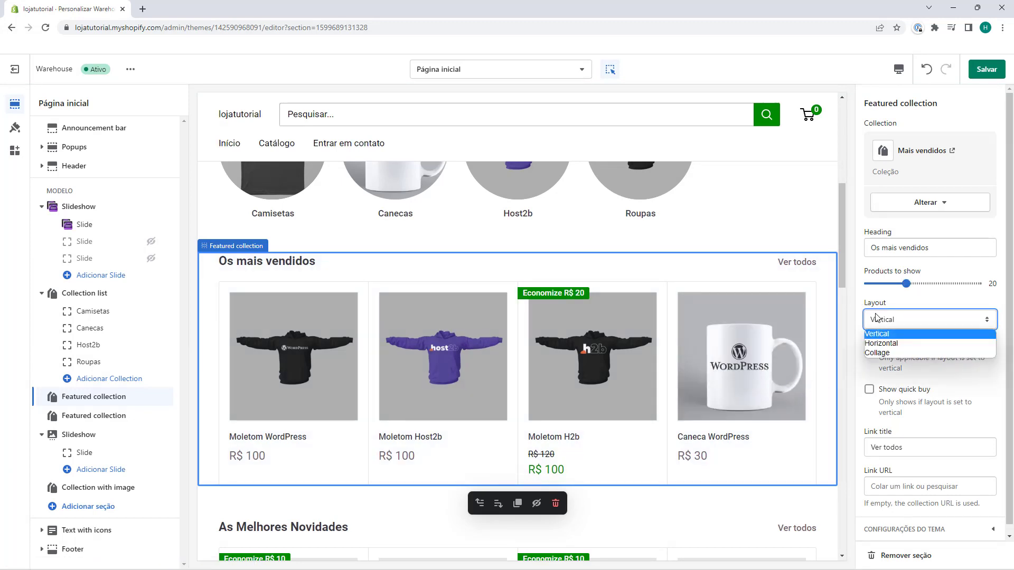
pyautogui.click(879, 345)
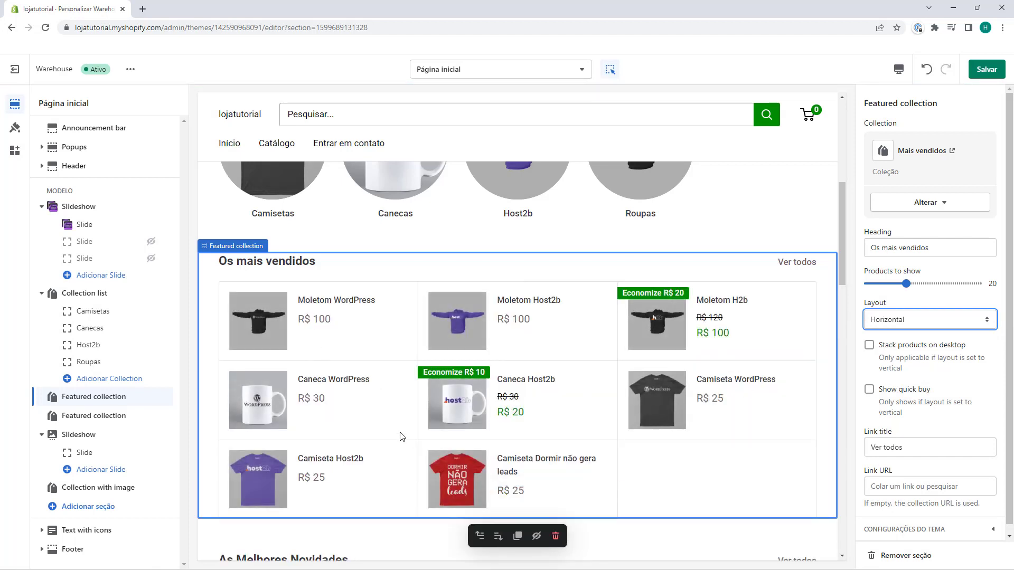
pyautogui.click(899, 323)
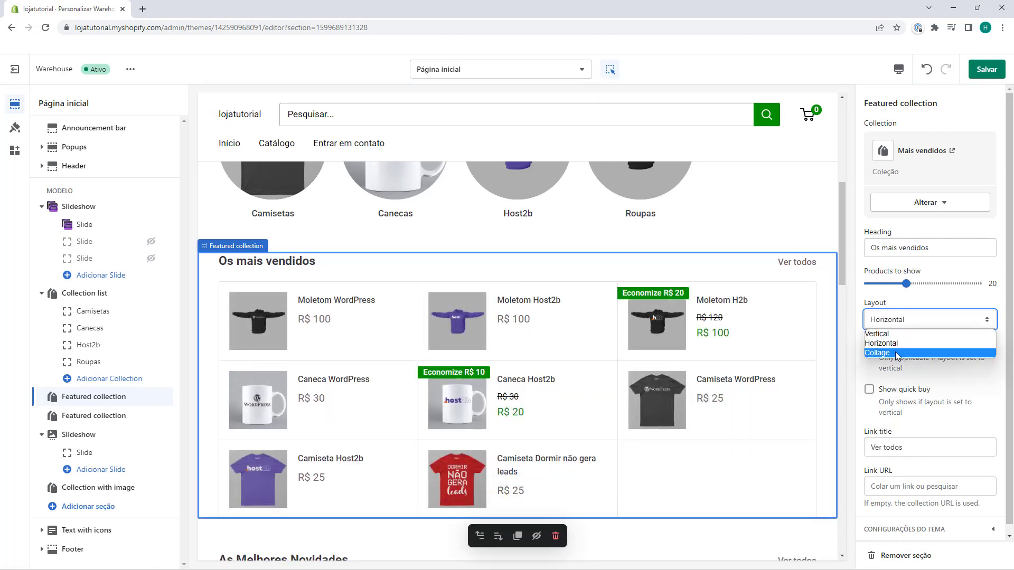
pyautogui.click(902, 350)
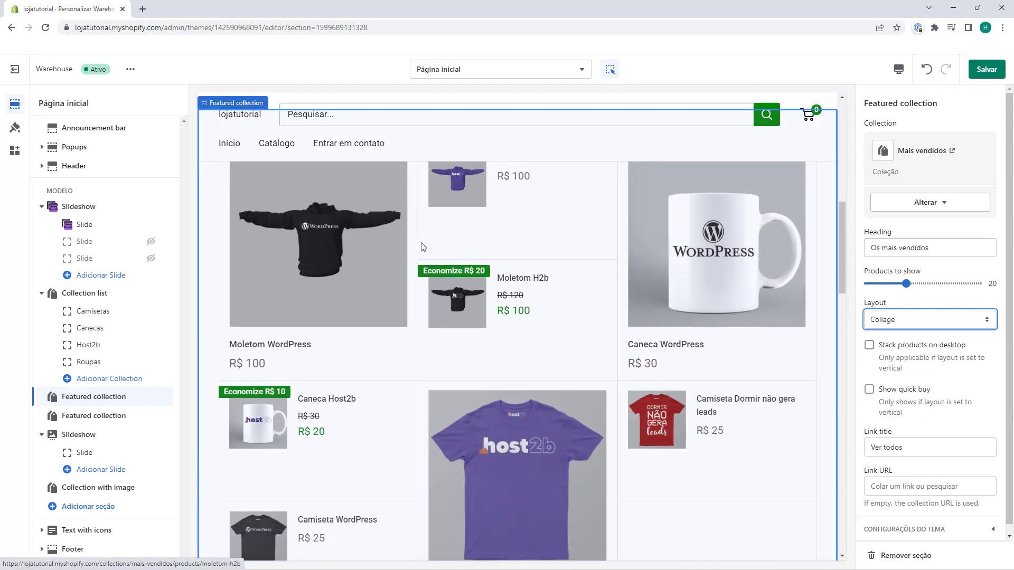
# Step: Set the layout of the Os mais vendidos featured collection section back to Vertical
pyautogui.click(933, 324)
pyautogui.click(921, 333)
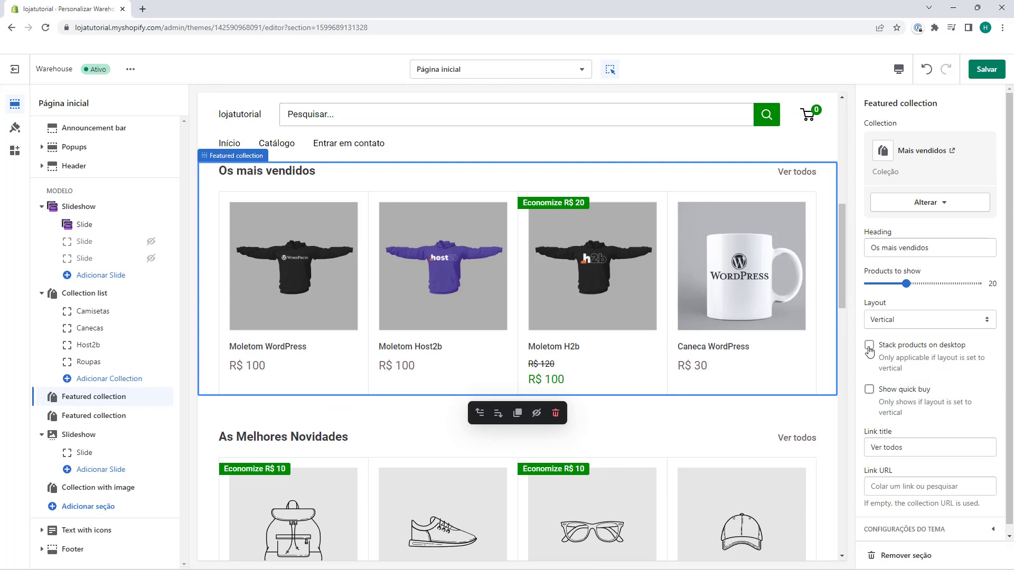
# Step: Try stacking products on desktop and showing quick buy in the Os mais vendidos section, turning each option off again
pyautogui.click(869, 346)
pyautogui.scroll(-1, 601, 425)
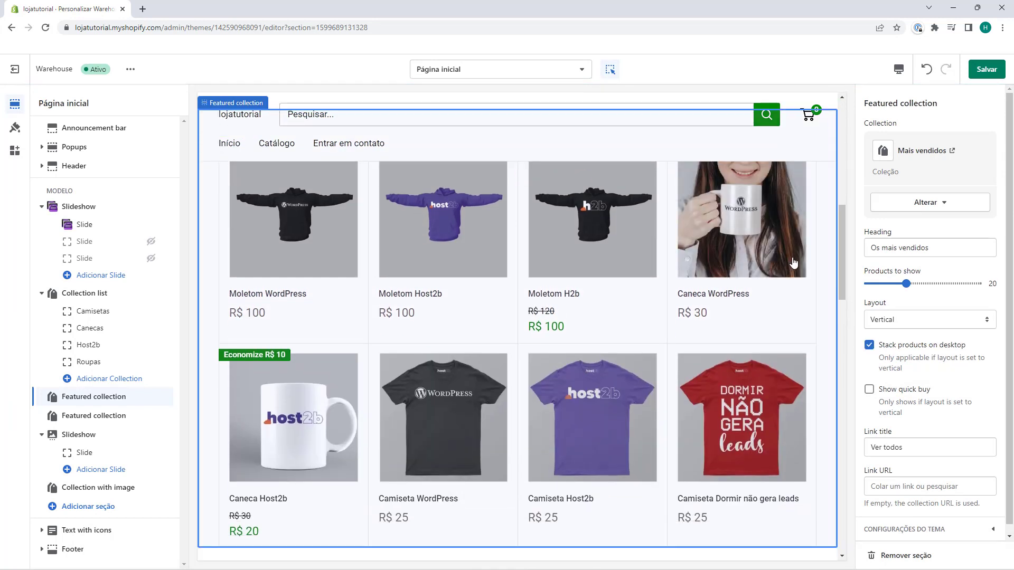
pyautogui.scroll(-1, 507, 380)
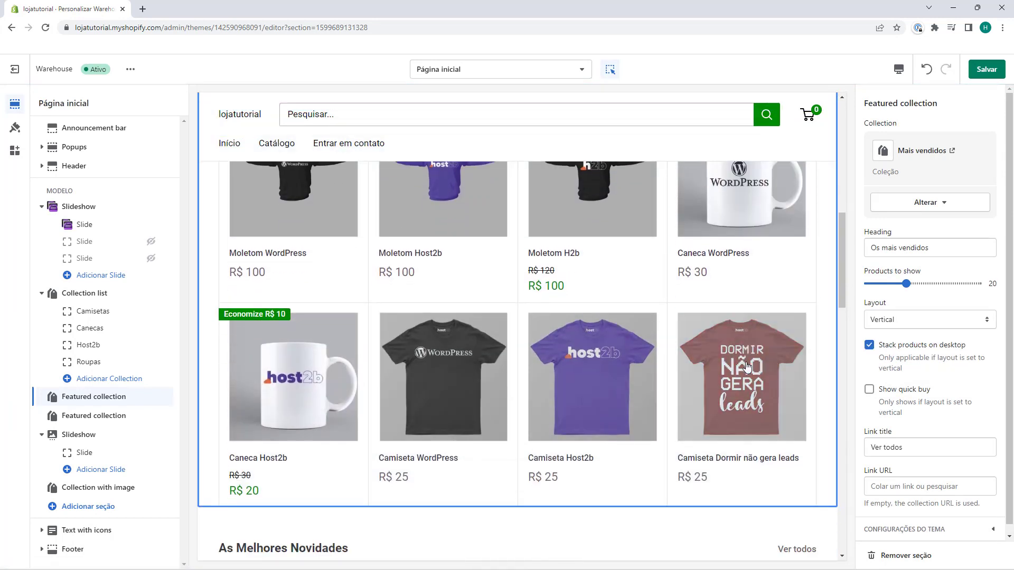
pyautogui.scroll(1, 413, 337)
pyautogui.click(869, 345)
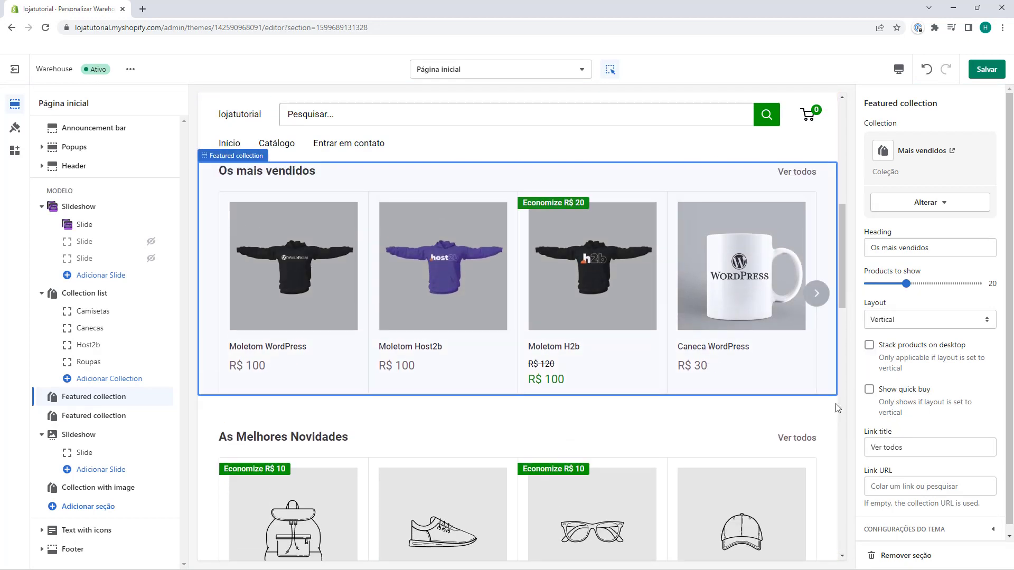
pyautogui.click(869, 390)
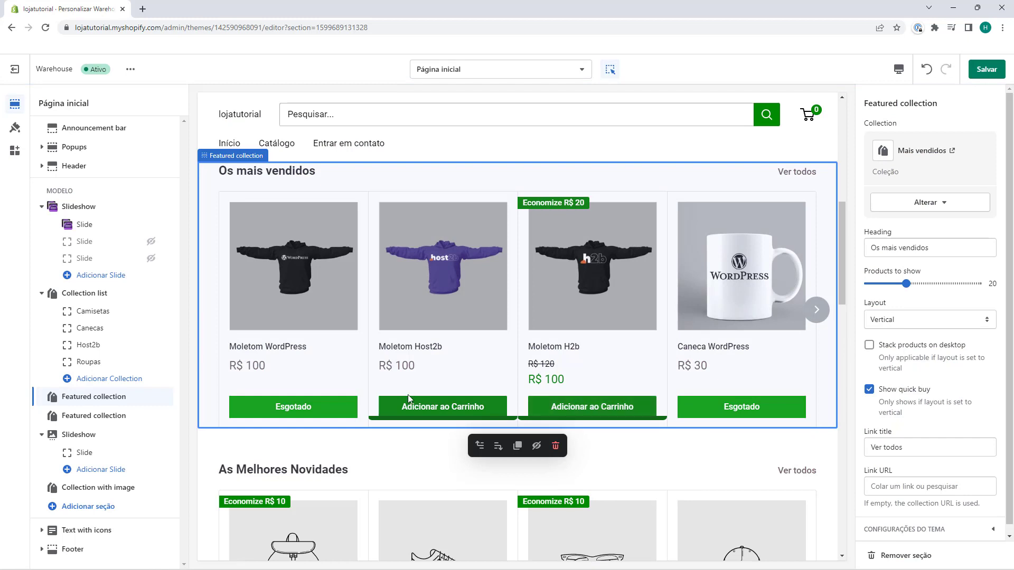
pyautogui.click(870, 390)
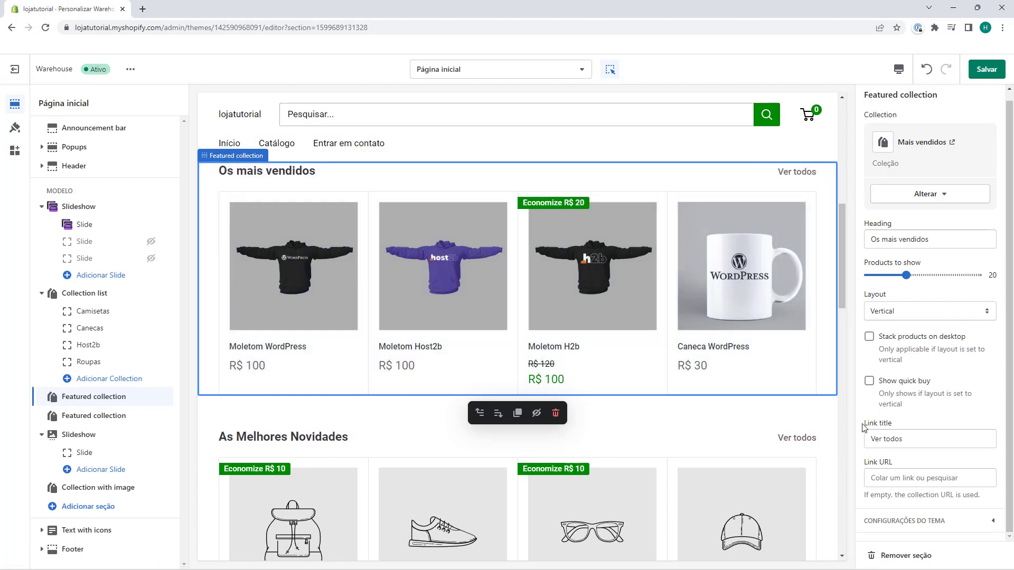
# Step: Point the Ver todos link of the Os mais vendidos section to the Mais vendidos collection
pyautogui.tripleClick(882, 437)
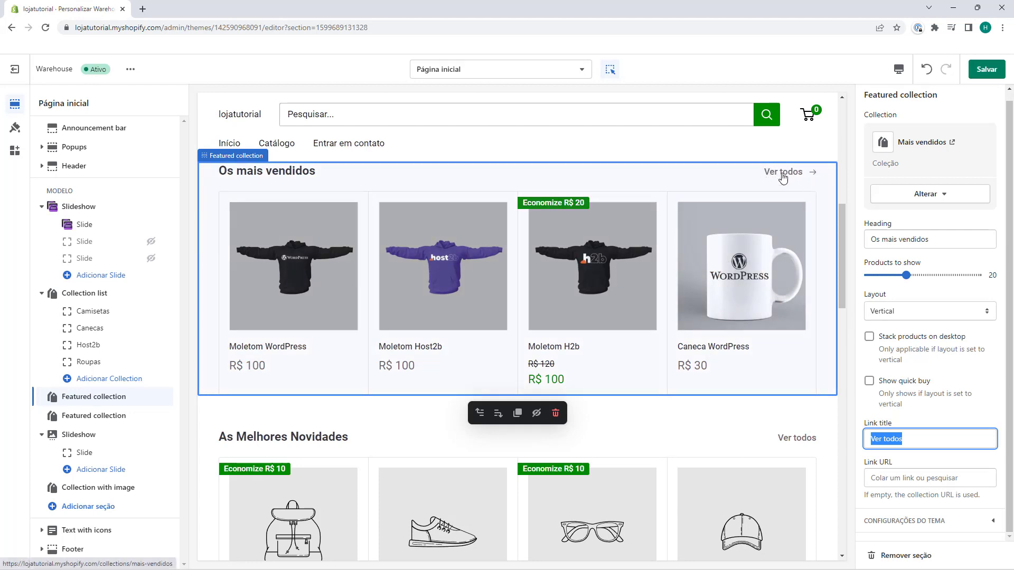
pyautogui.click(878, 483)
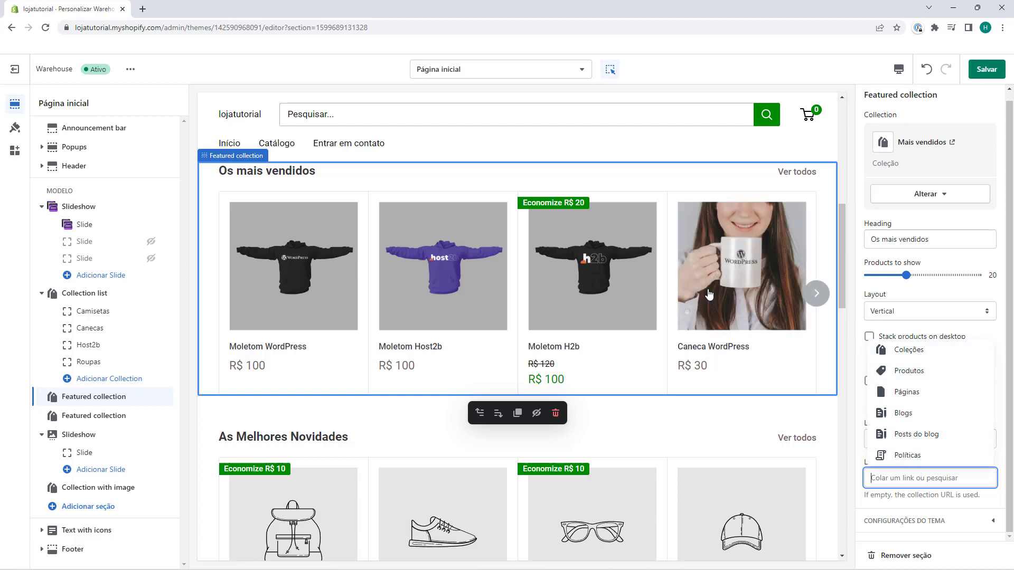
pyautogui.click(907, 357)
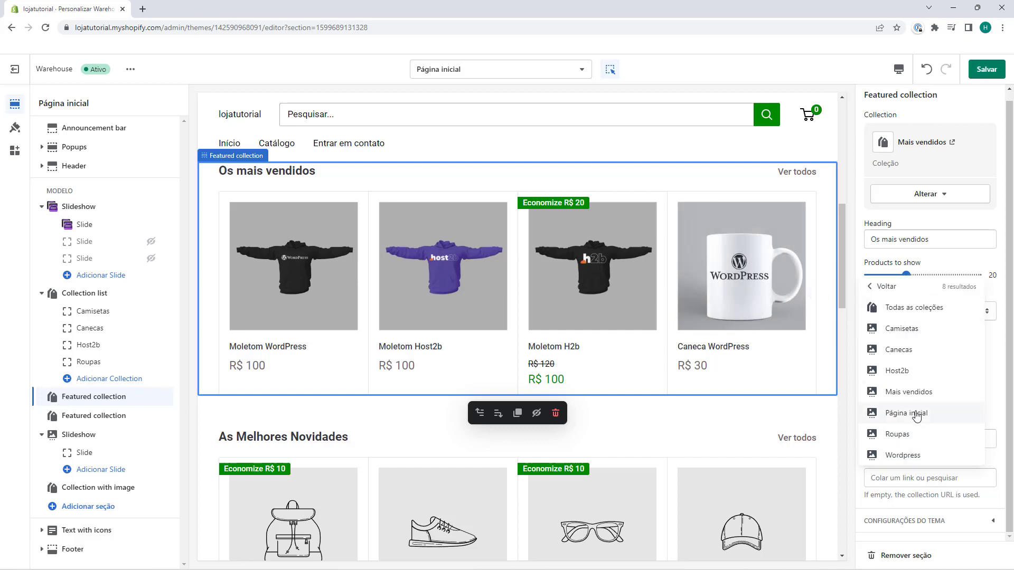
pyautogui.click(901, 393)
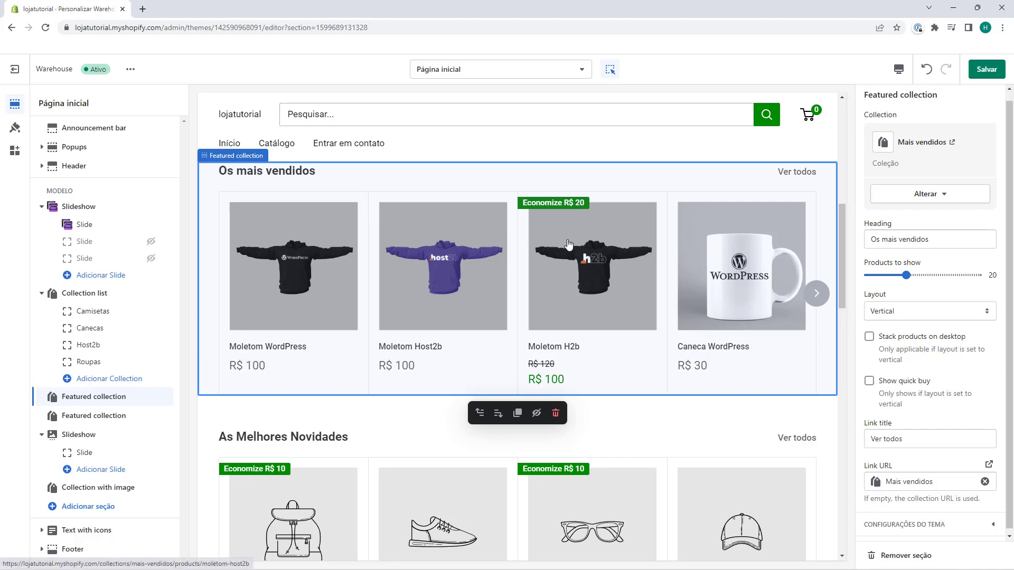
# Step: Change the collection of the As Melhores Novidades section to Página inicial
pyautogui.scroll(-4, 529, 261)
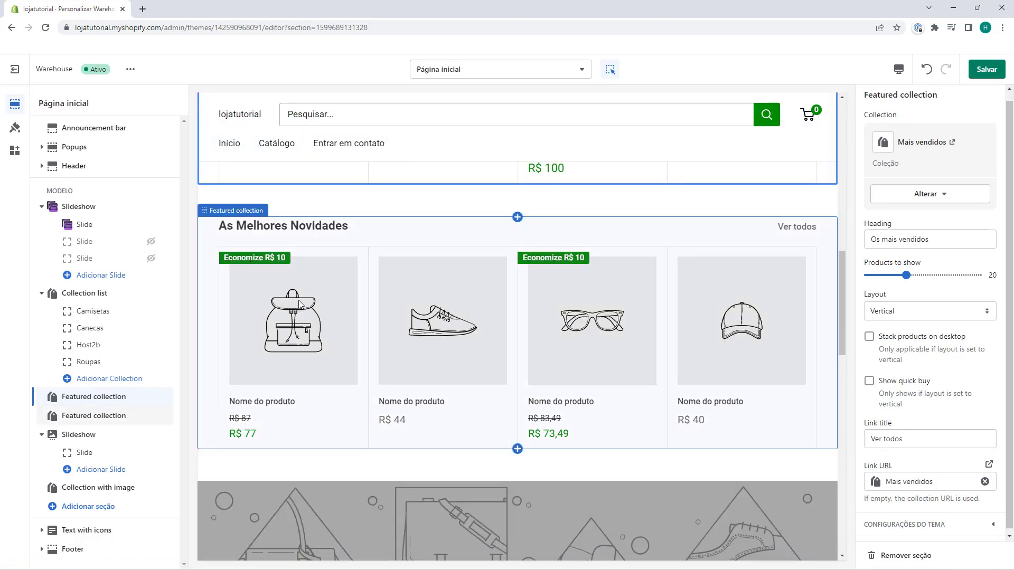
pyautogui.scroll(2, 299, 305)
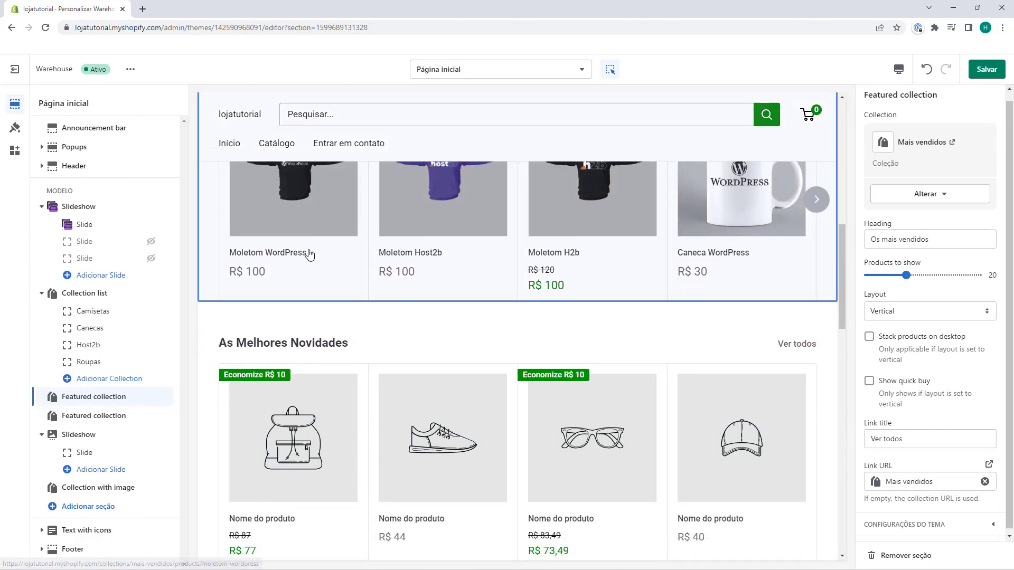
pyautogui.scroll(-2, 310, 280)
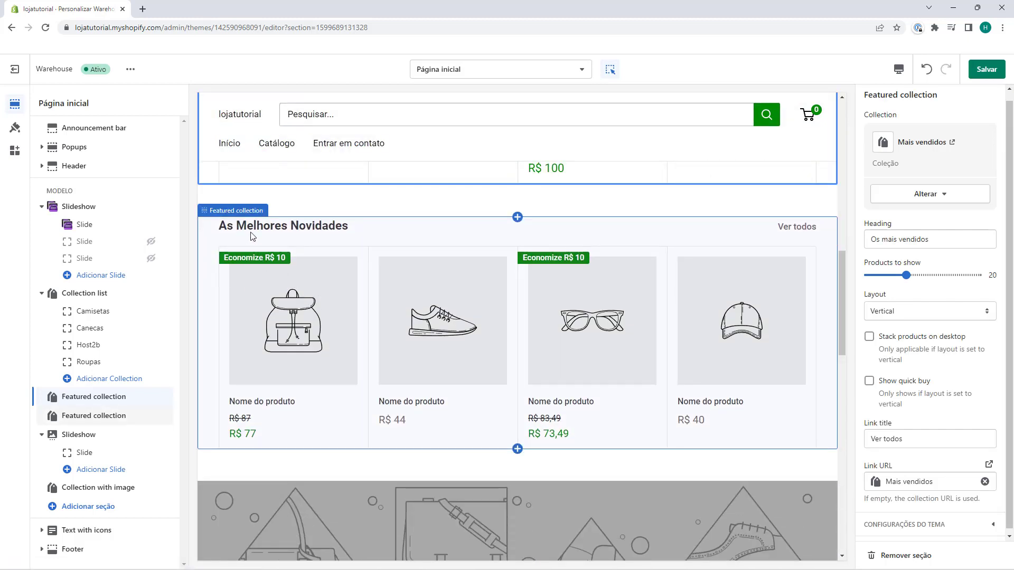
pyautogui.click(308, 235)
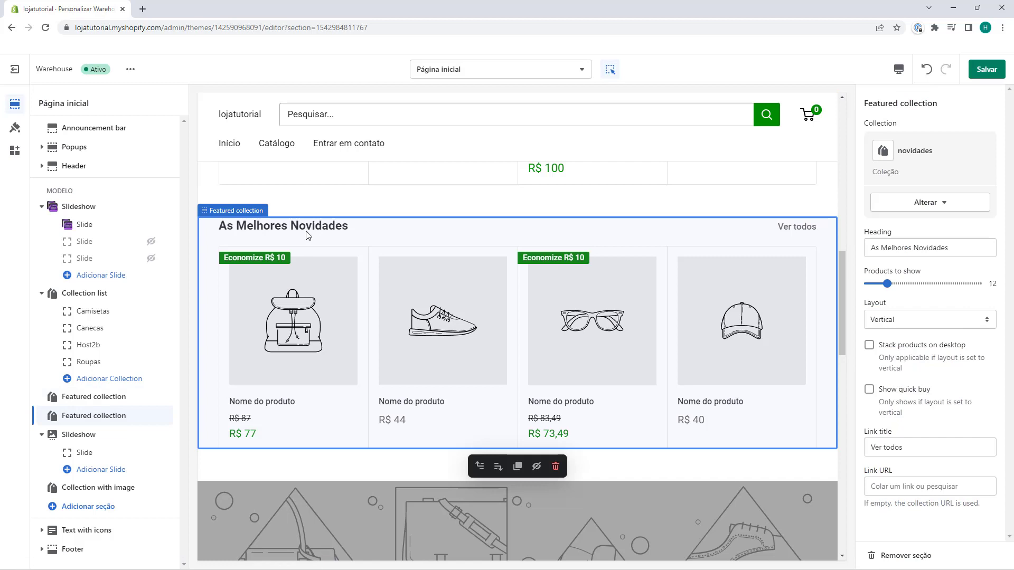
pyautogui.click(910, 203)
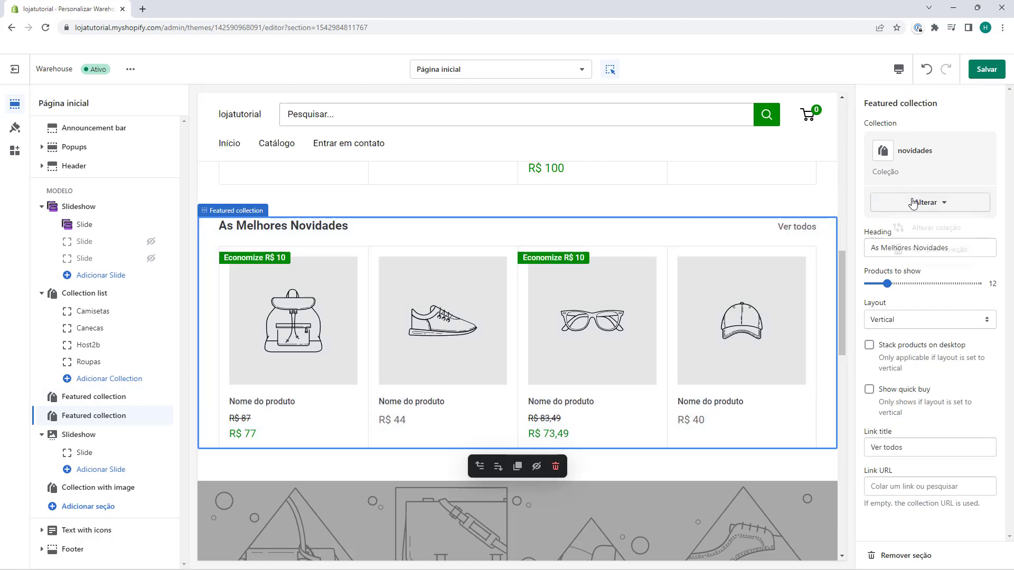
pyautogui.click(919, 226)
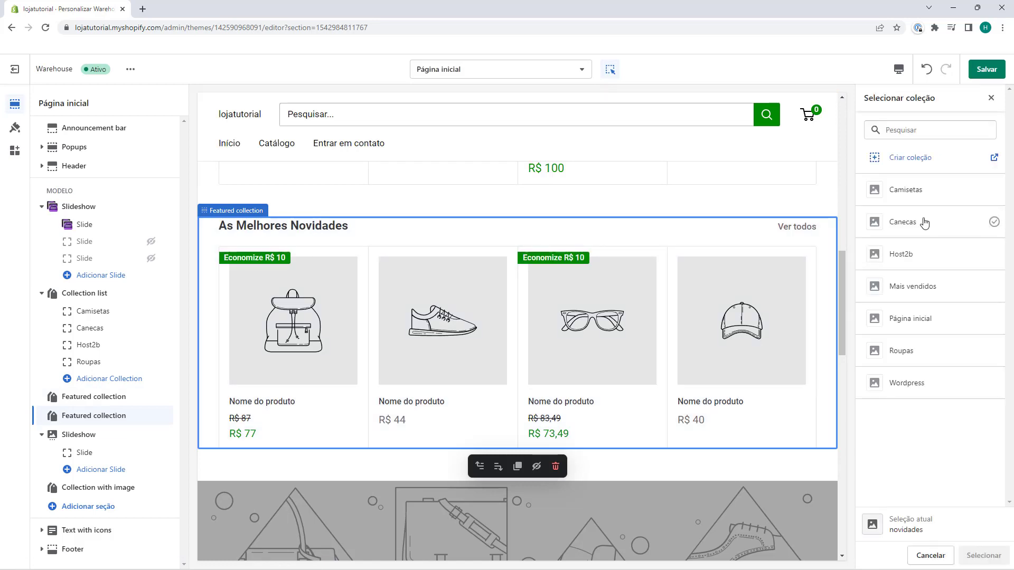
pyautogui.click(892, 324)
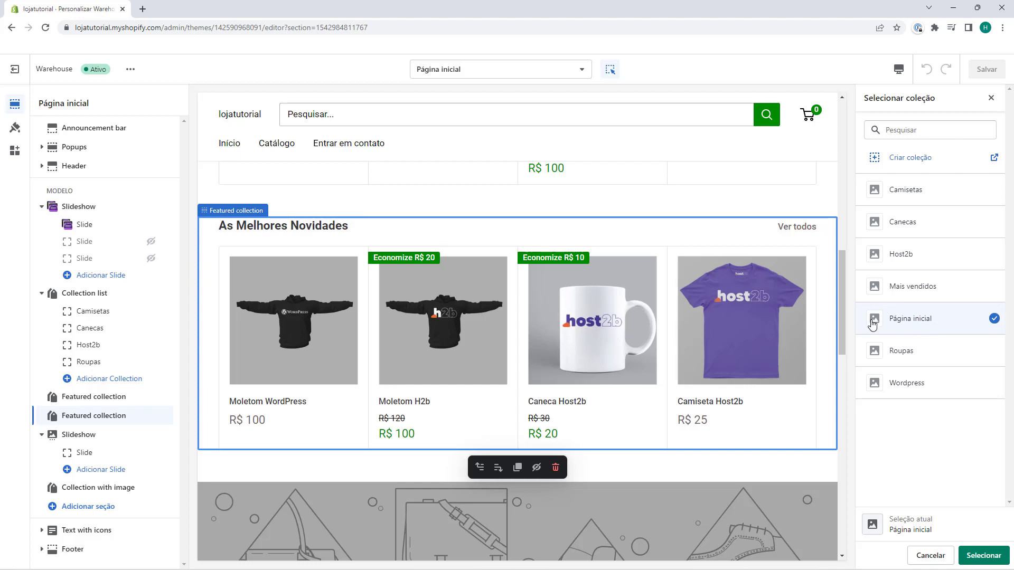
pyautogui.click(979, 557)
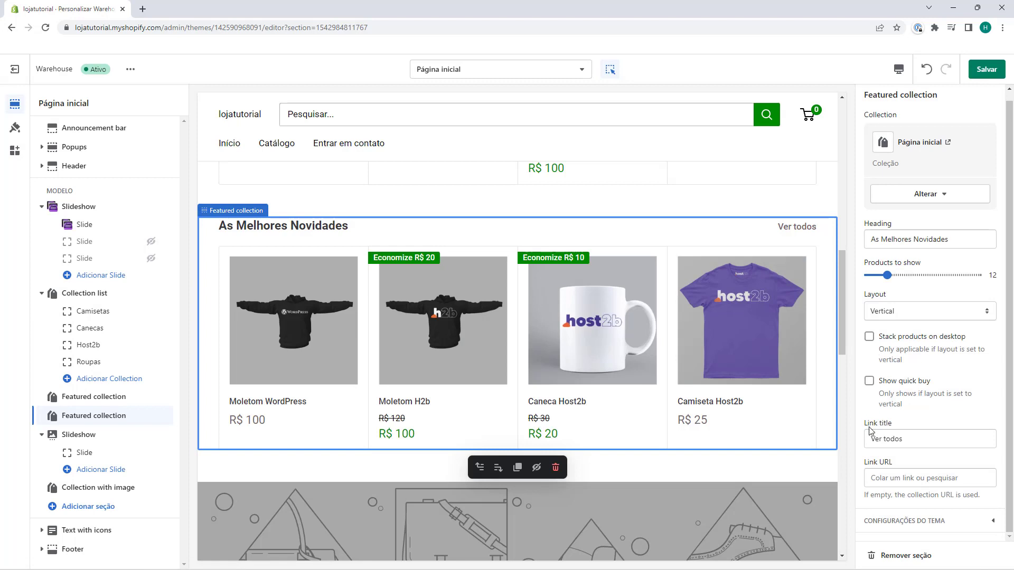
# Step: Point the Ver todos link of the As Melhores Novidades section to Todos os produtos
pyautogui.click(885, 479)
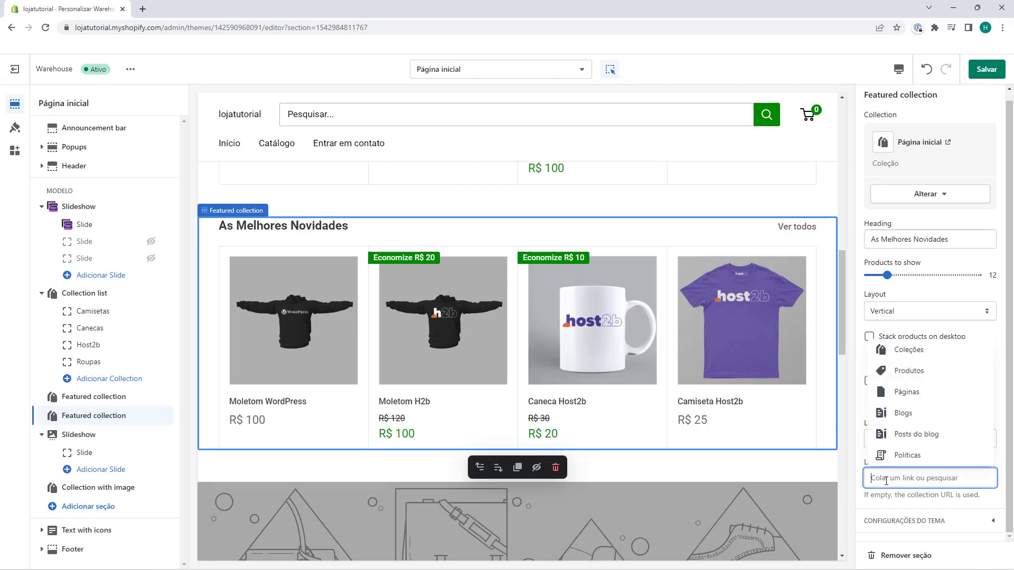
pyautogui.click(901, 373)
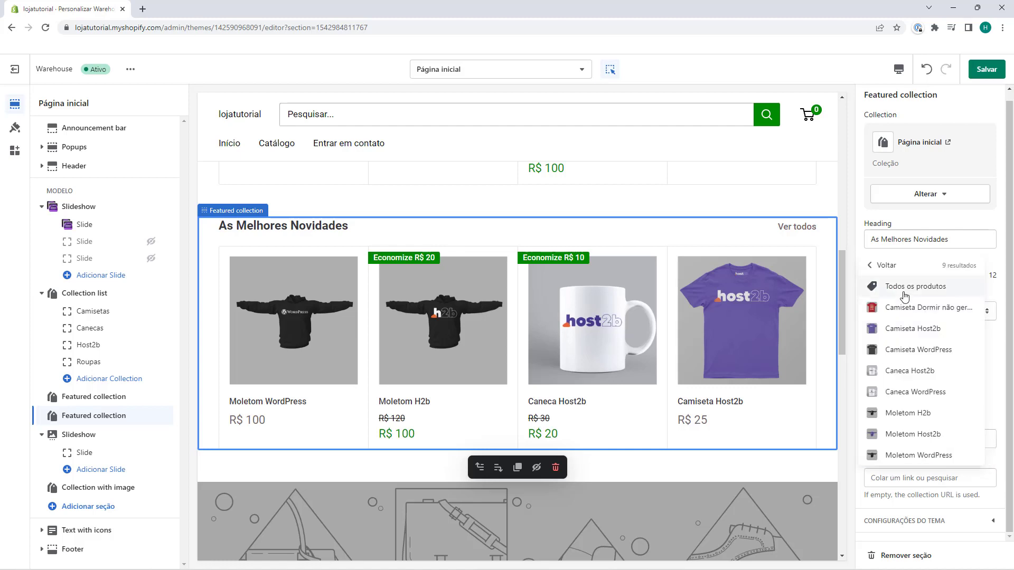
pyautogui.click(886, 289)
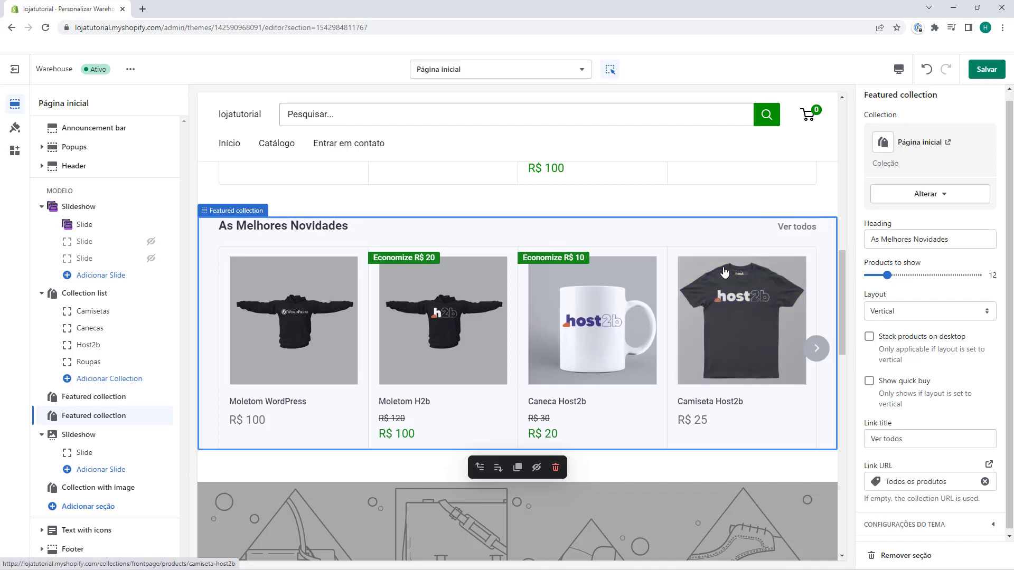
# Step: Add two more slides to the second slideshow, below the As Melhores Novidades section
pyautogui.scroll(2, 369, 315)
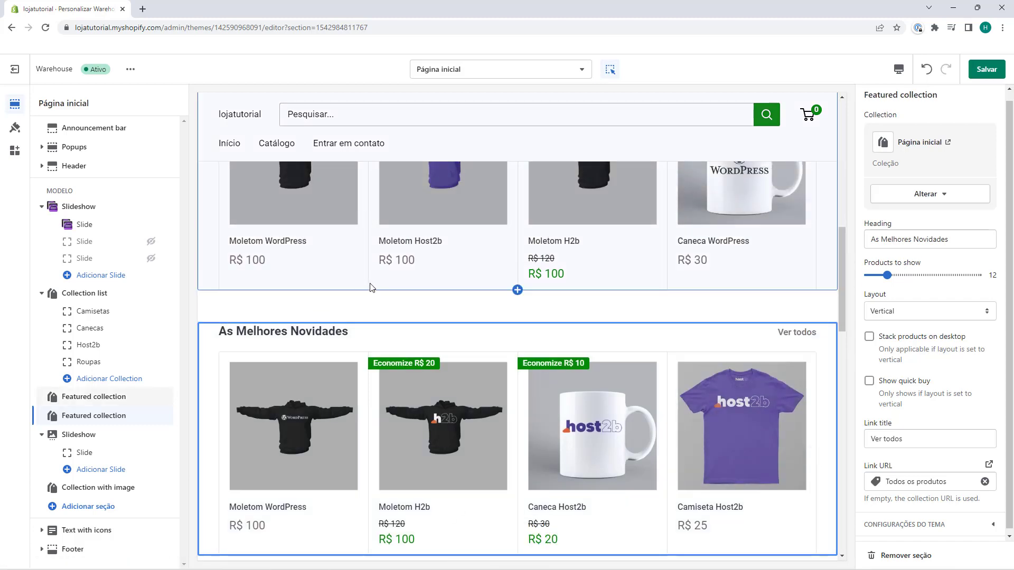
pyautogui.scroll(-5, 369, 248)
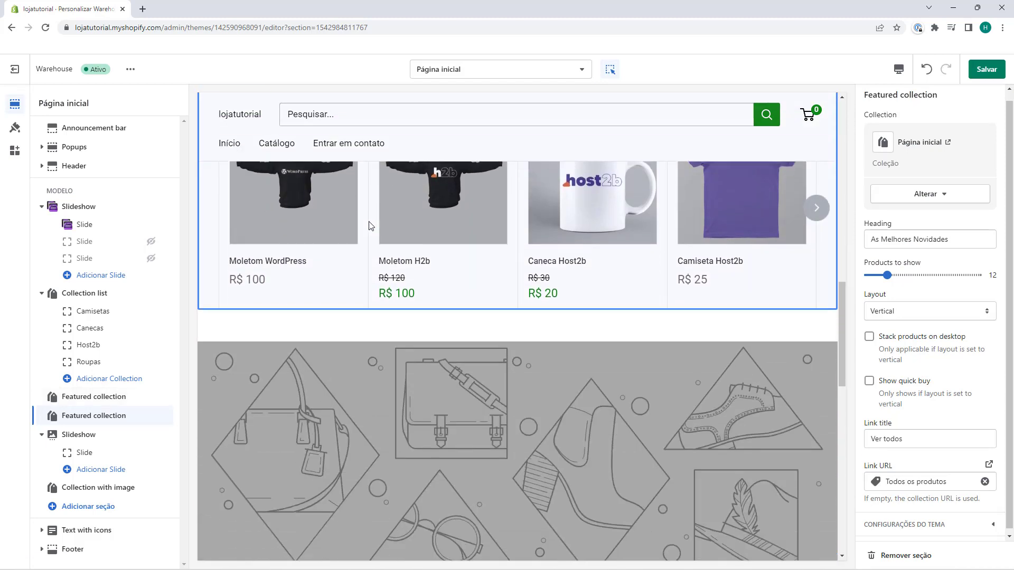
pyautogui.scroll(-2, 370, 226)
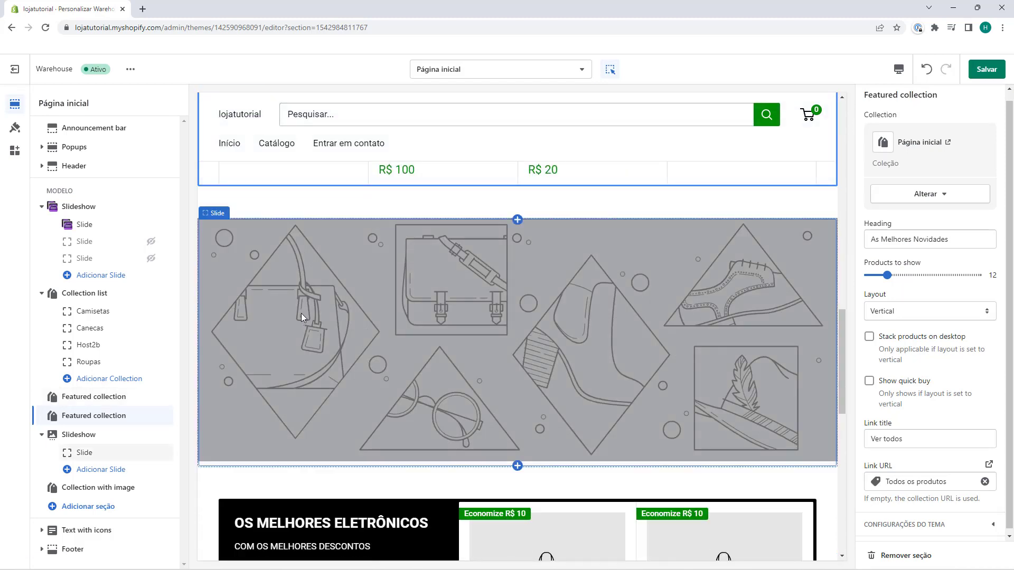
pyautogui.click(301, 317)
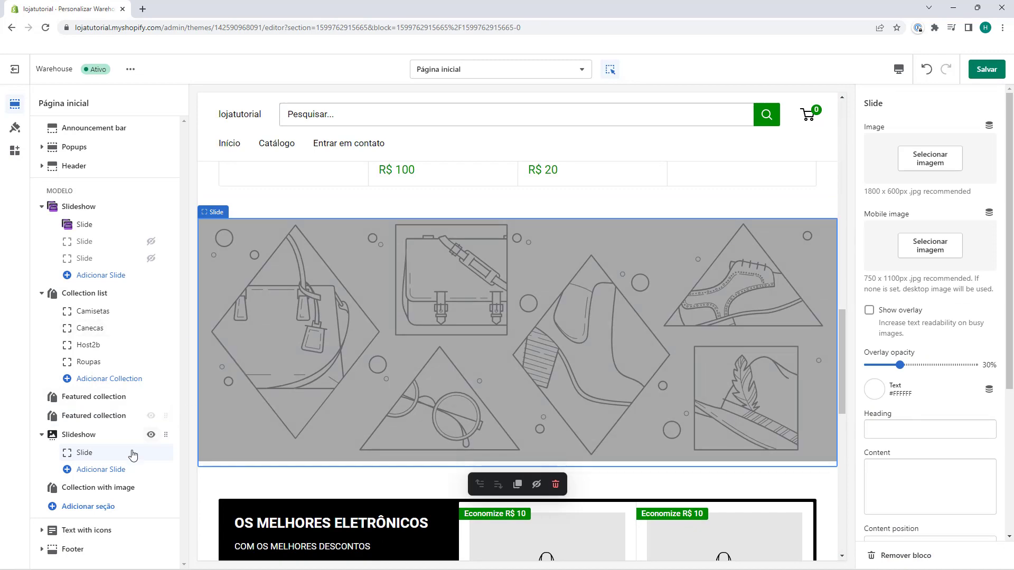
pyautogui.click(84, 472)
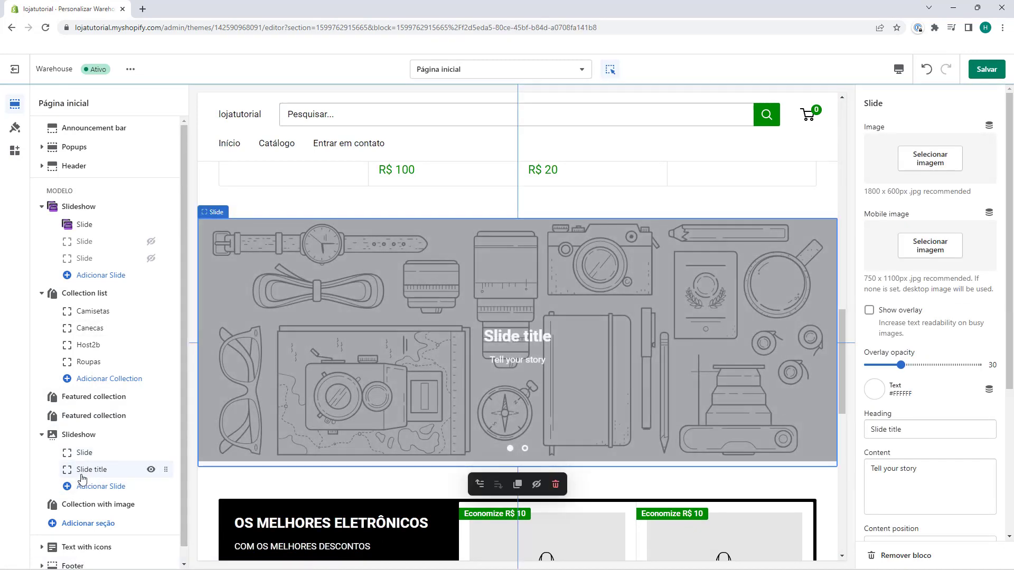
pyautogui.click(87, 490)
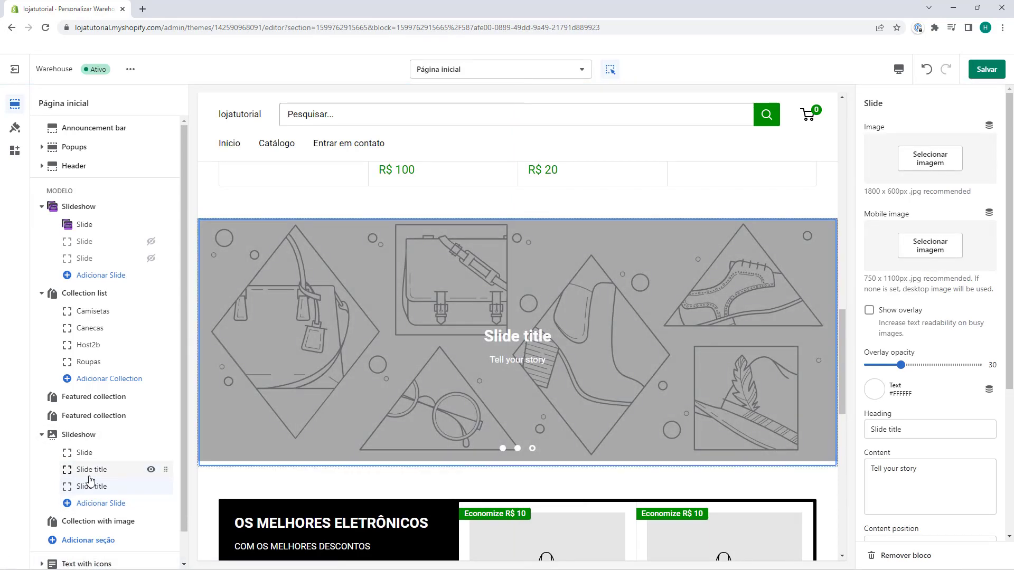
# Step: Remove the second Slideshow section from the home page
pyautogui.click(56, 437)
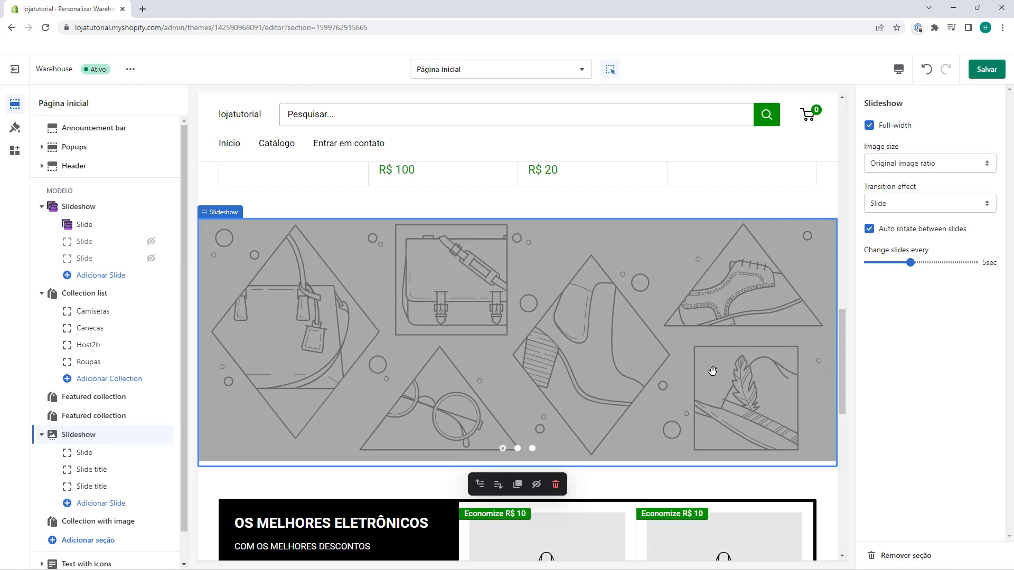
pyautogui.click(893, 556)
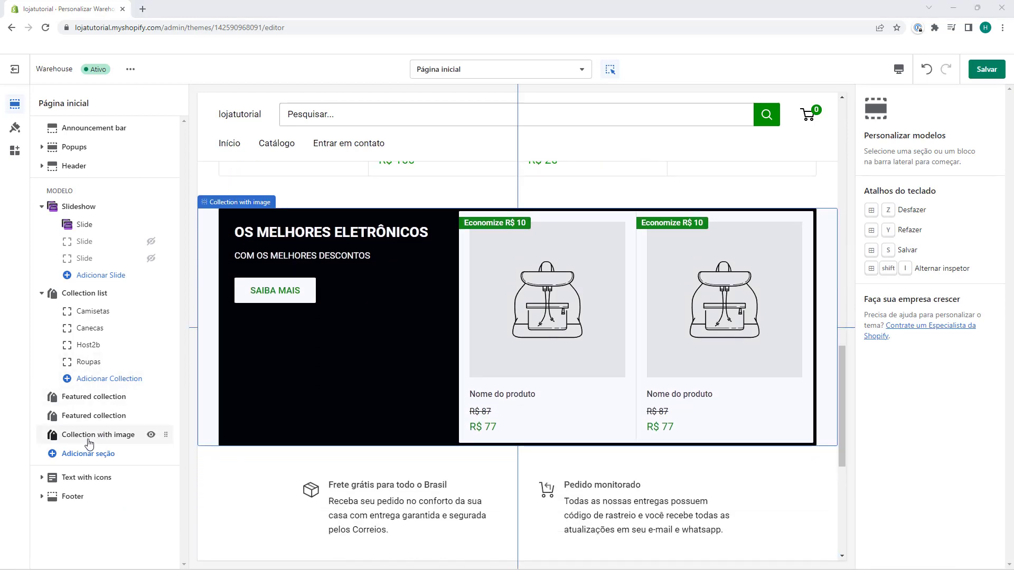
# Step: Change the collection of the Collection with image section to Host2b and page through its product carousel
pyautogui.click(89, 439)
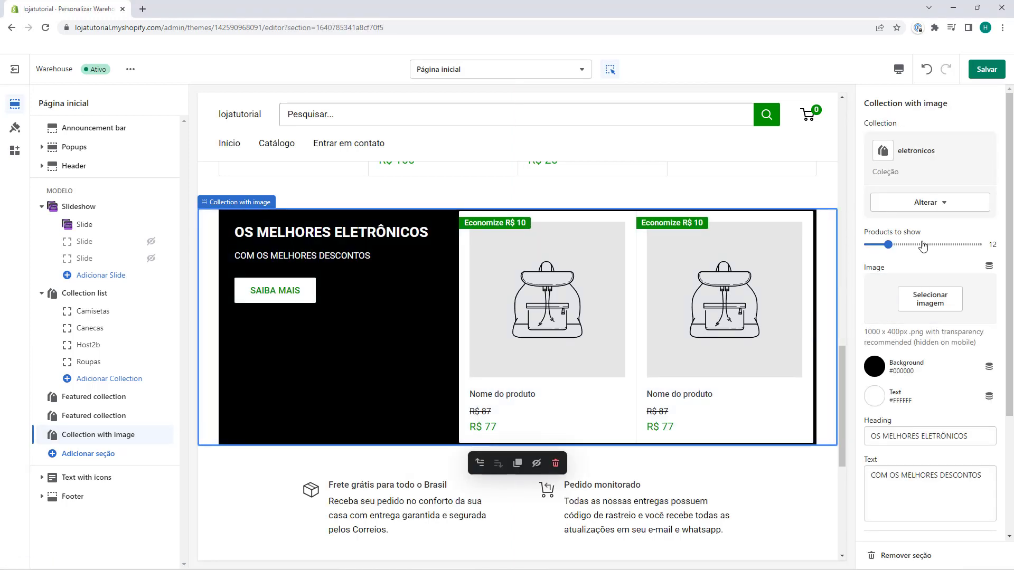
pyautogui.scroll(4, 799, 263)
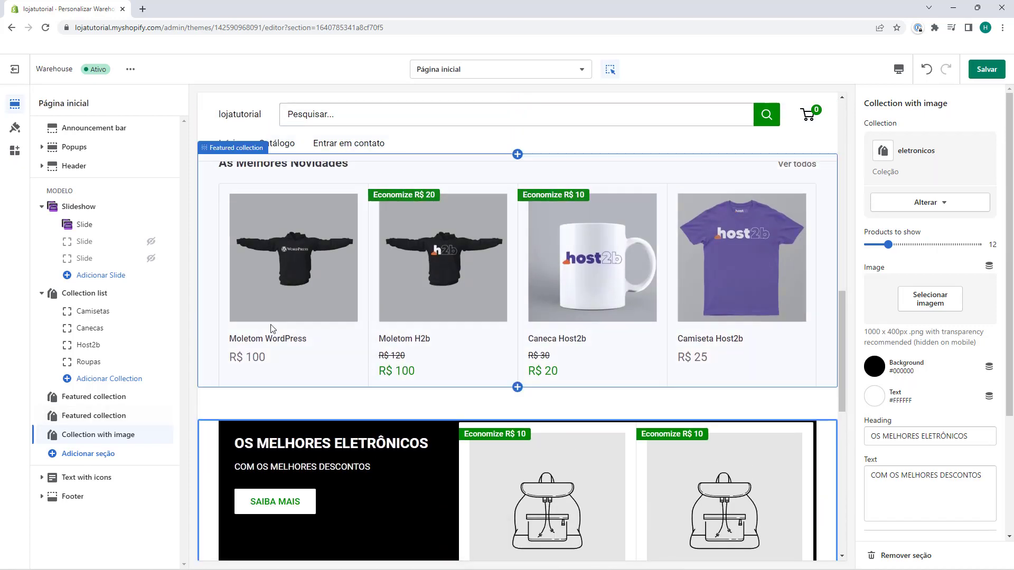
pyautogui.scroll(-4, 291, 264)
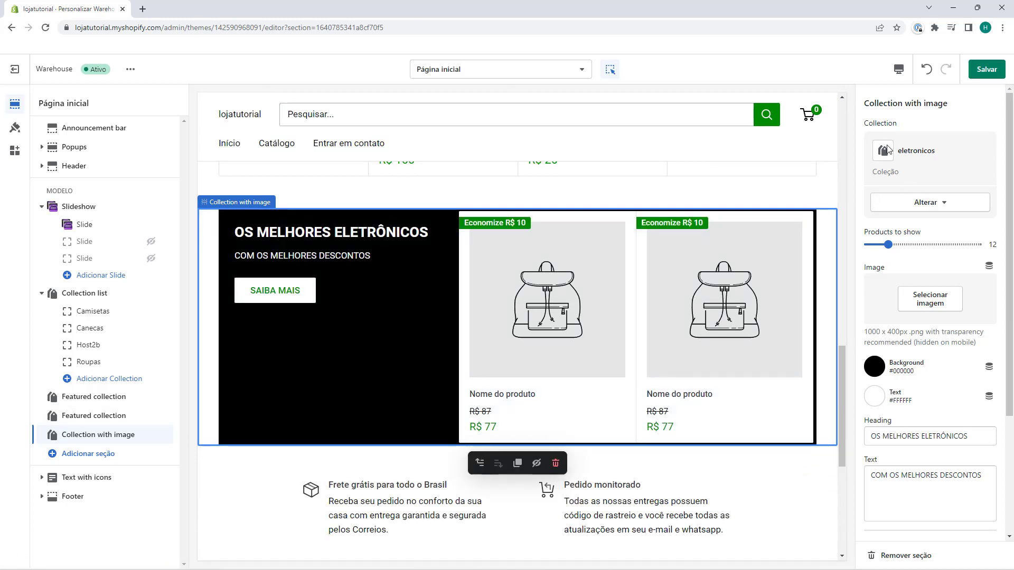
pyautogui.click(914, 204)
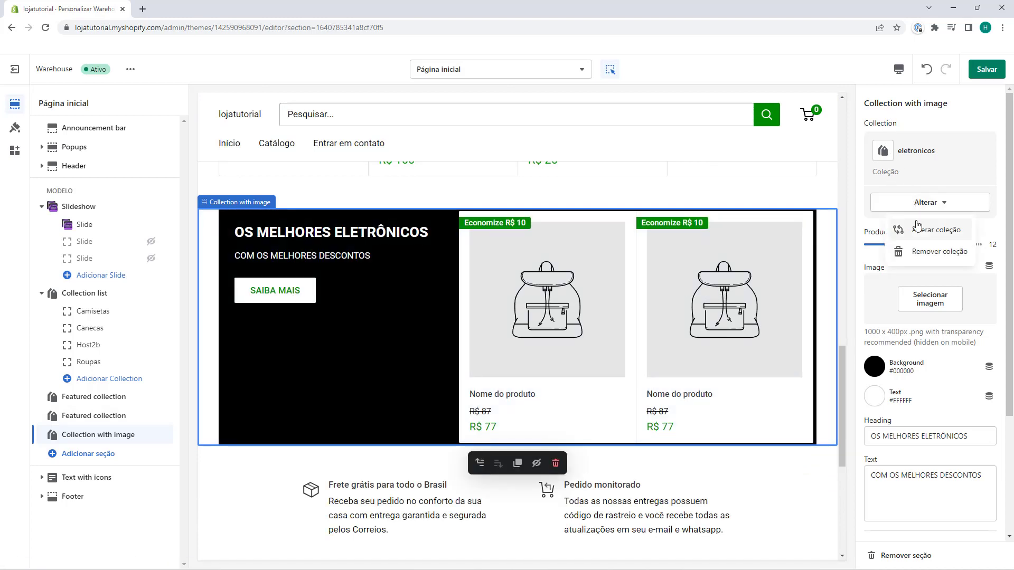
pyautogui.click(913, 236)
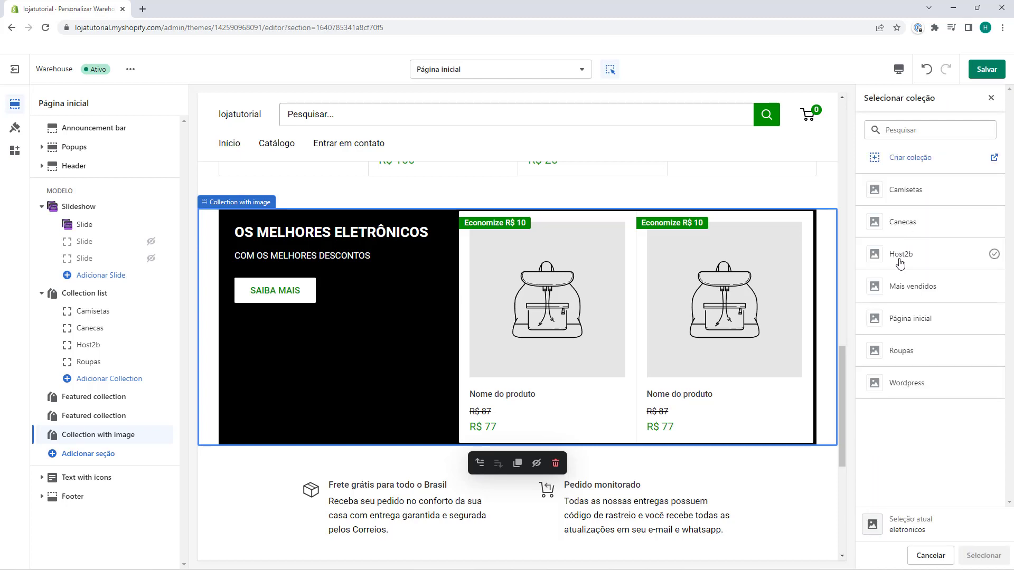
pyautogui.click(901, 255)
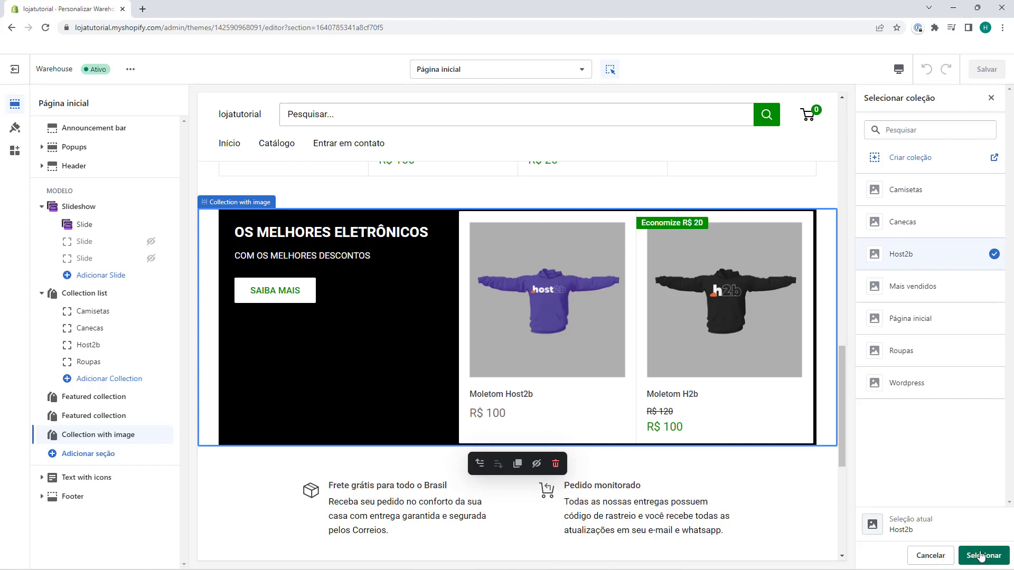
pyautogui.click(981, 555)
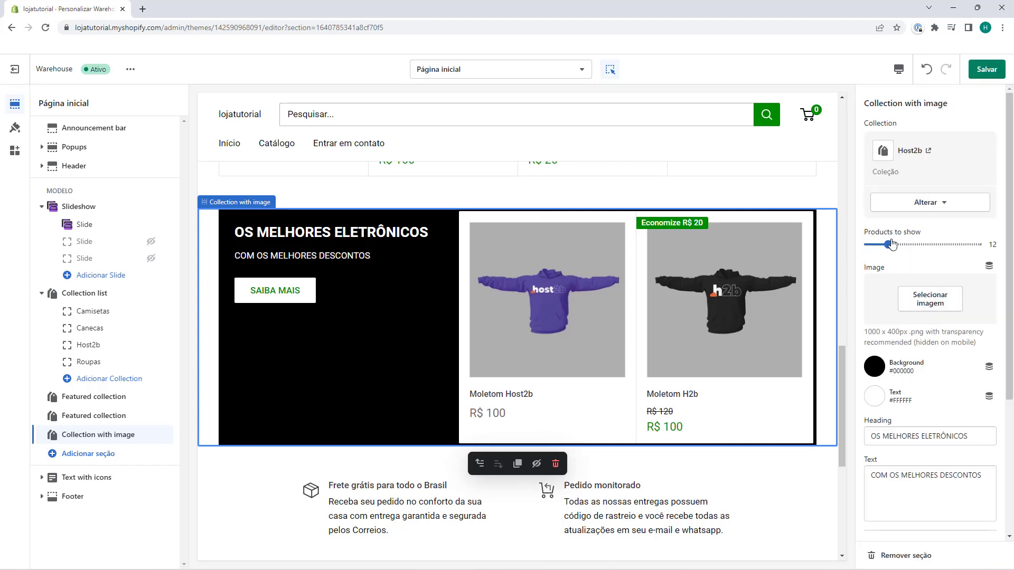
pyautogui.click(812, 328)
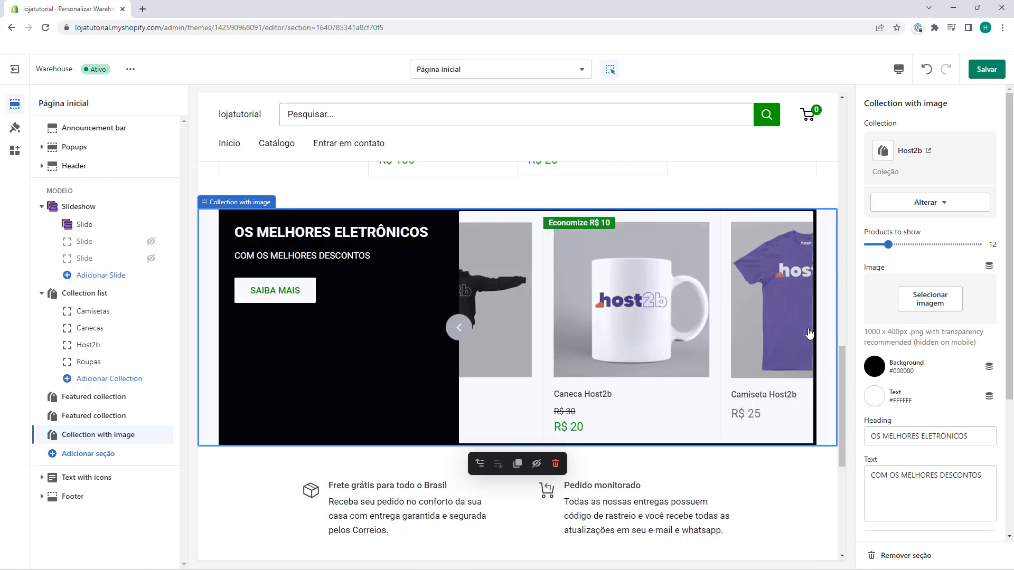
pyautogui.click(459, 328)
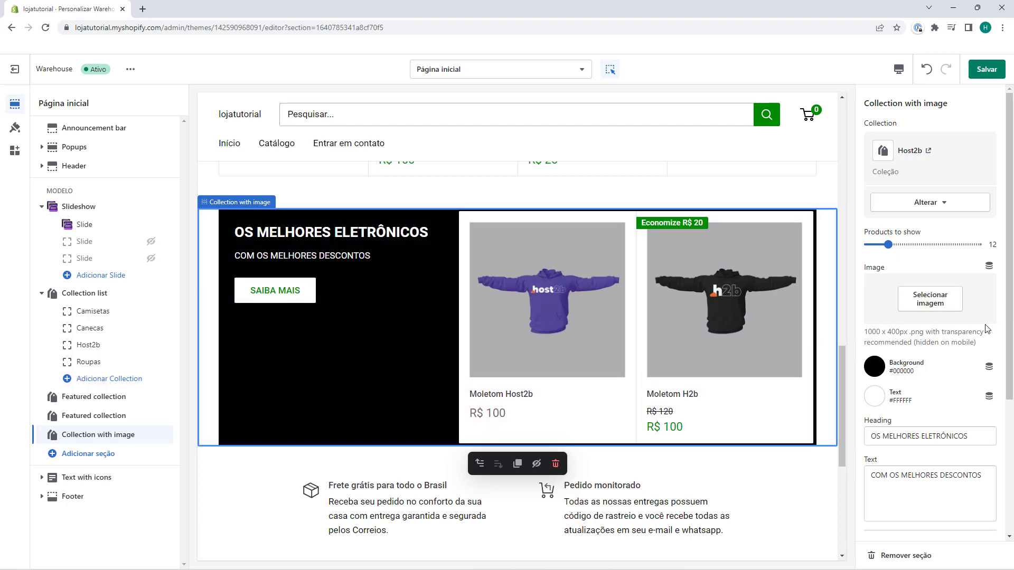
# Step: Set the background colour of the Collection with image section to dark blue #0E1B4D
pyautogui.scroll(-1, 875, 319)
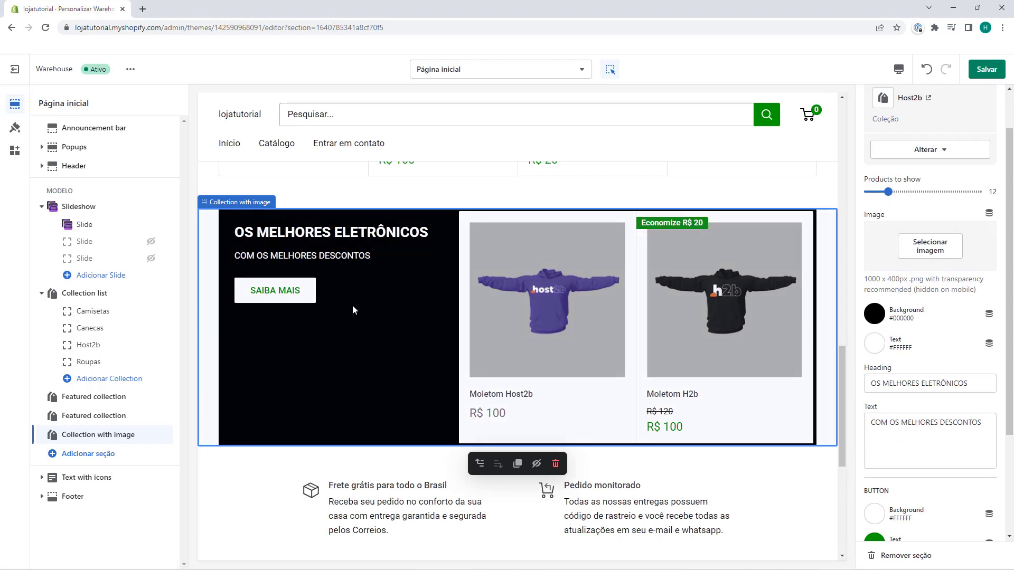
pyautogui.click(882, 321)
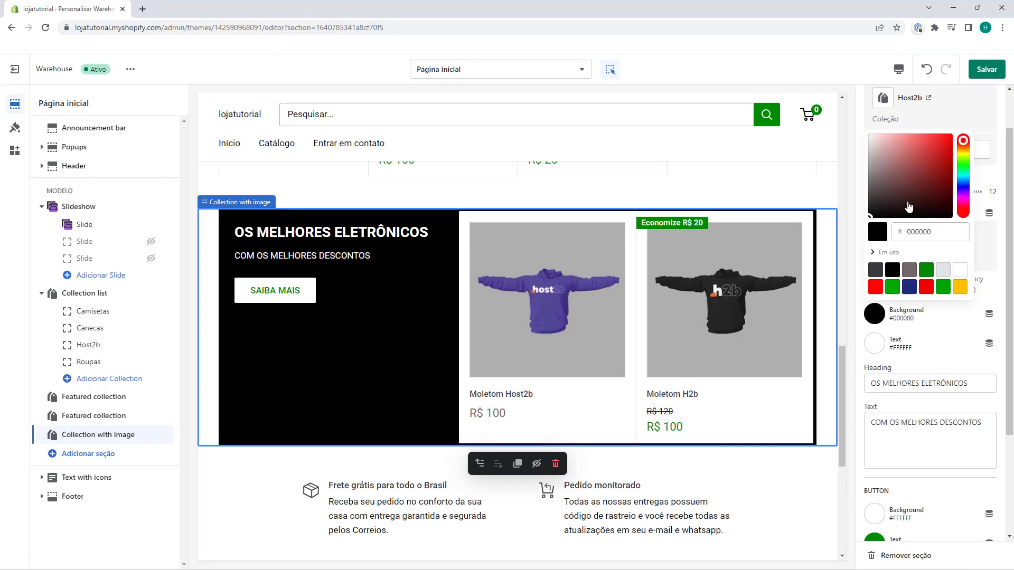
pyautogui.moveTo(908, 206); pyautogui.dragTo(927, 160)
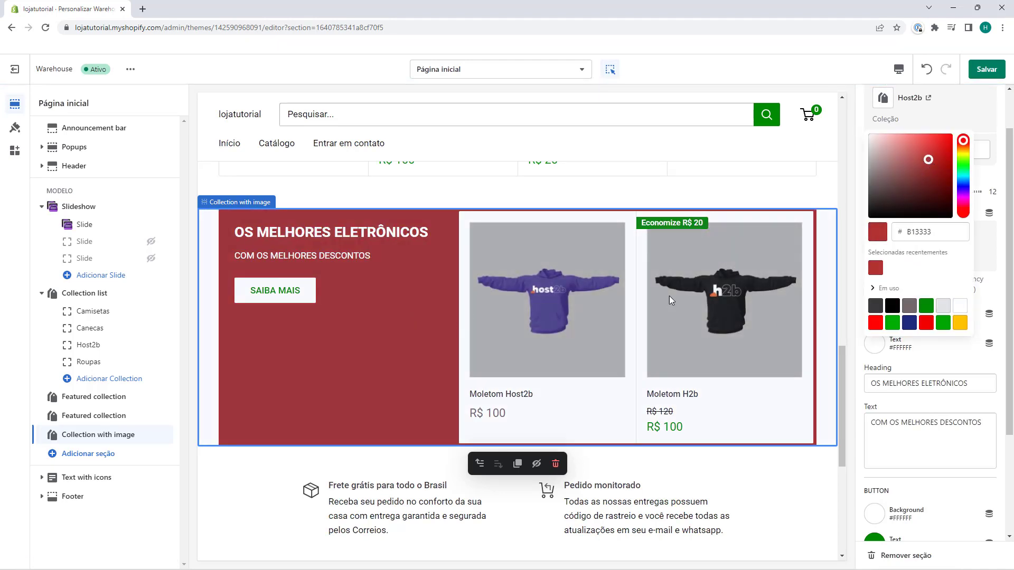
pyautogui.doubleClick(919, 233)
pyautogui.write('0E1B4D')
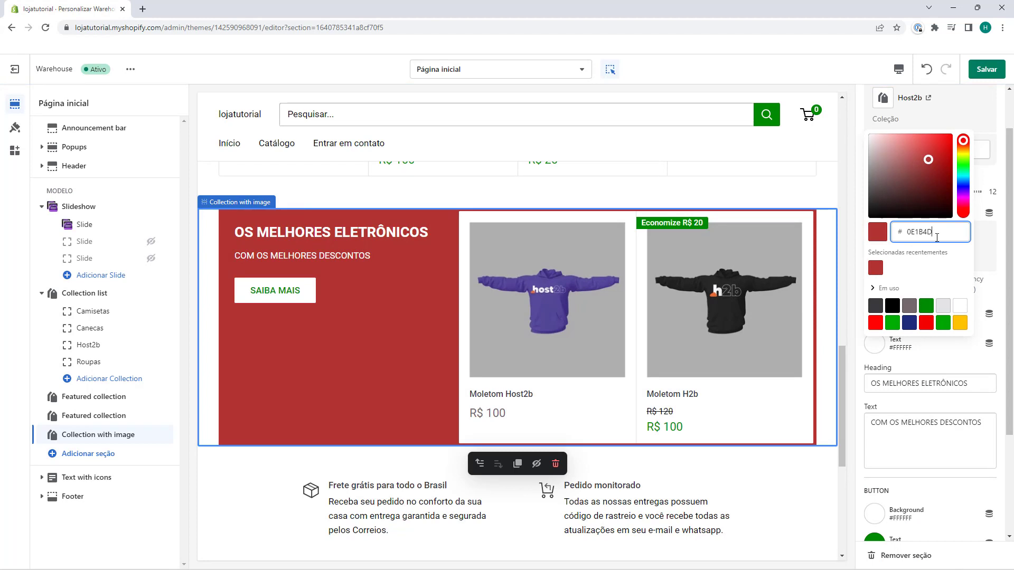
pyautogui.press('Return')
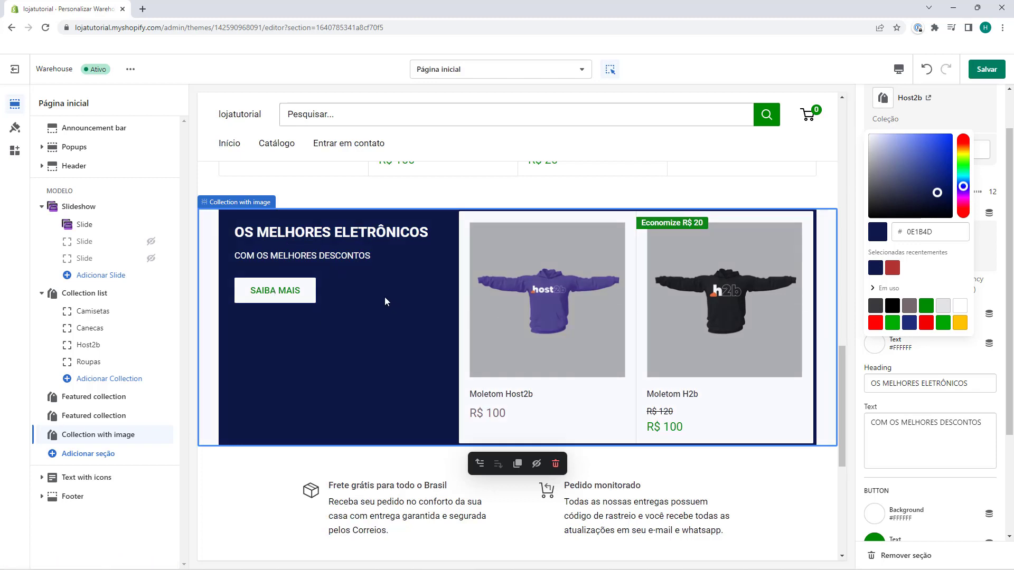
pyautogui.click(860, 317)
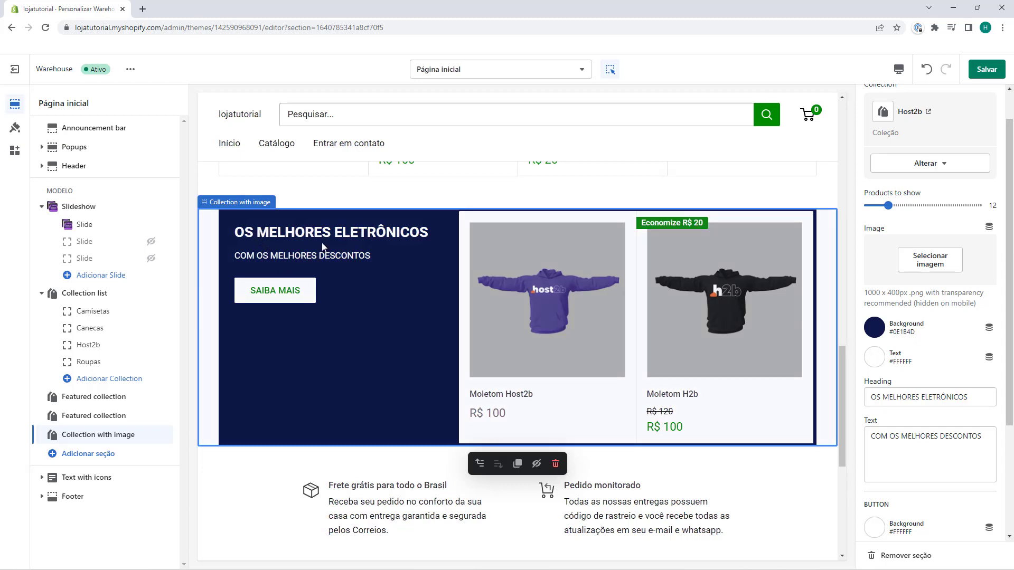
# Step: Set the section's heading to "Compre sem sair de casa" and its text to "Compre online e receba o produto no conforto da sua casa"
pyautogui.scroll(-1, 885, 364)
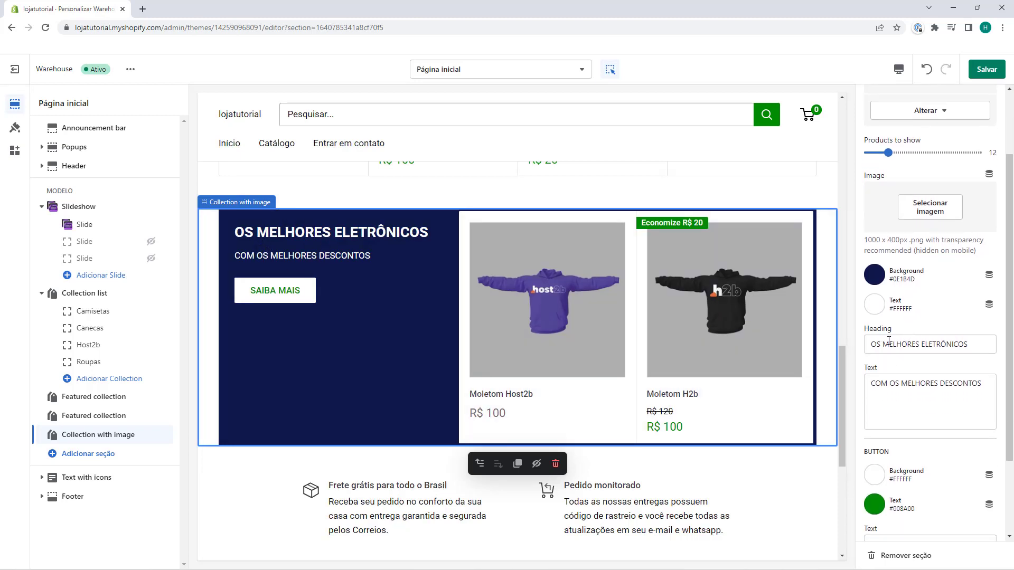
pyautogui.doubleClick(888, 343)
pyautogui.click(880, 343)
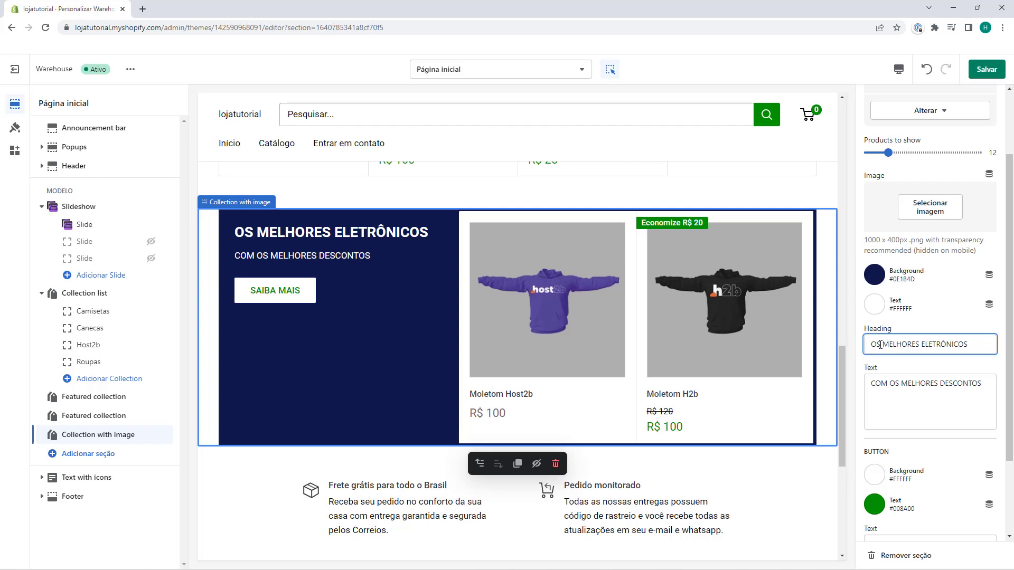
pyautogui.tripleClick(880, 344)
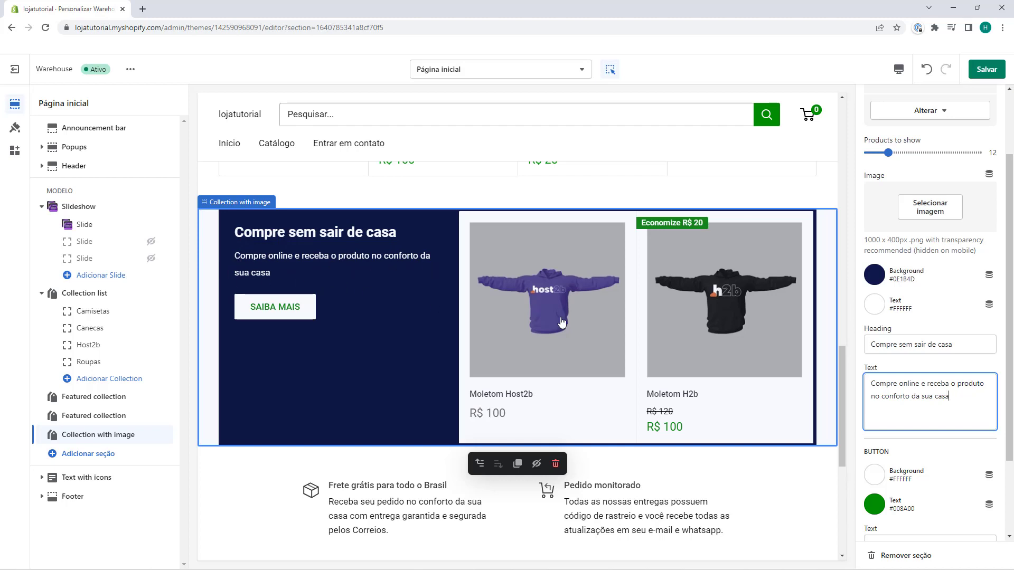
# Step: Try green and dark blue #1E2D7D as the button's background colour and set it back to white #FFFFFF
pyautogui.scroll(-2, 868, 346)
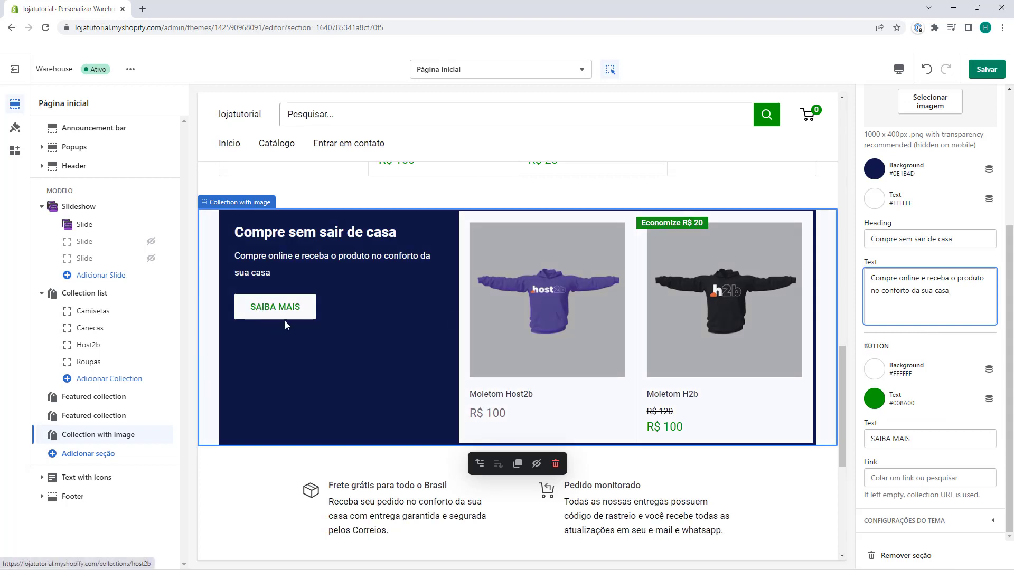
pyautogui.click(877, 373)
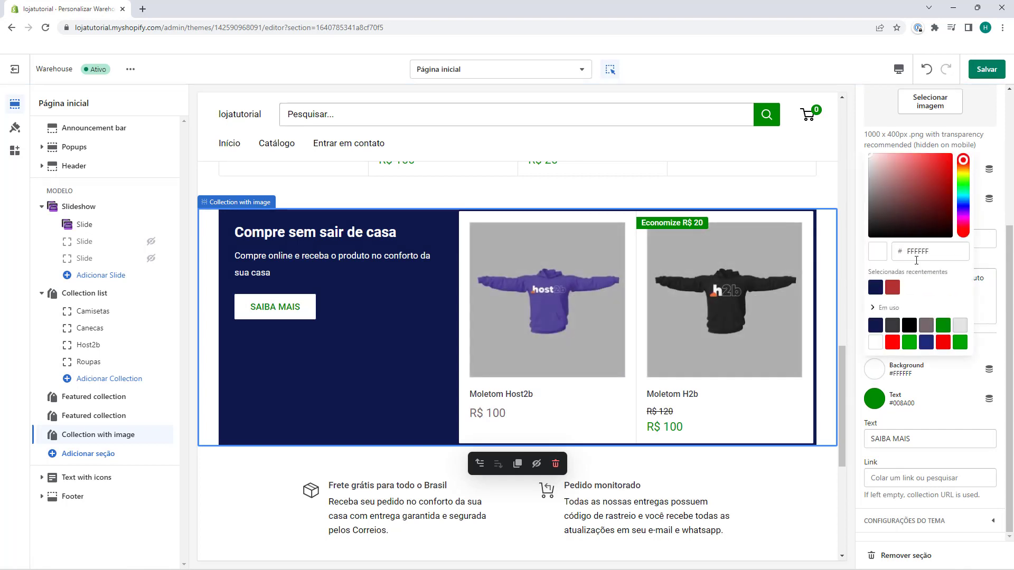
pyautogui.click(909, 342)
pyautogui.click(926, 342)
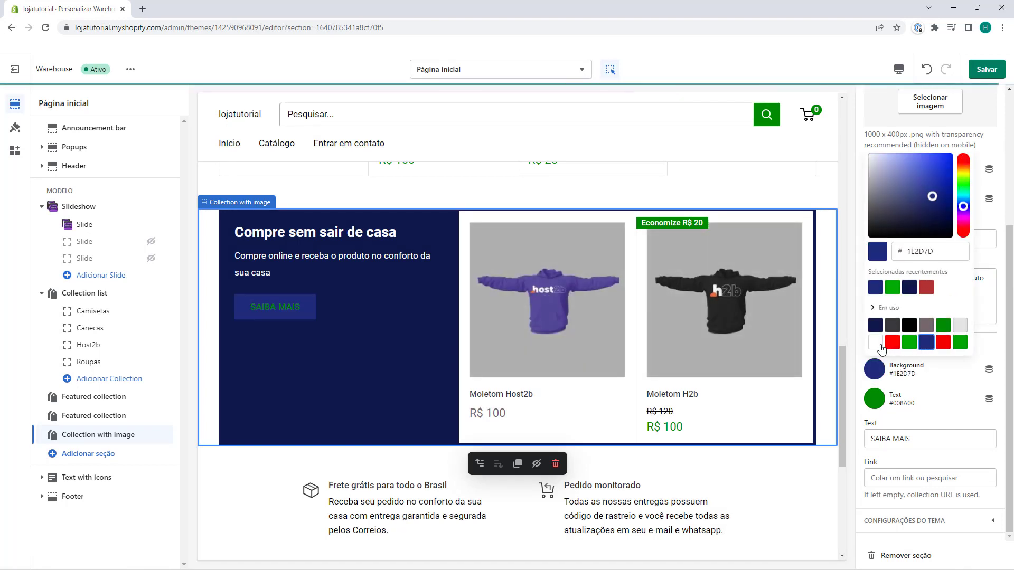
pyautogui.click(877, 343)
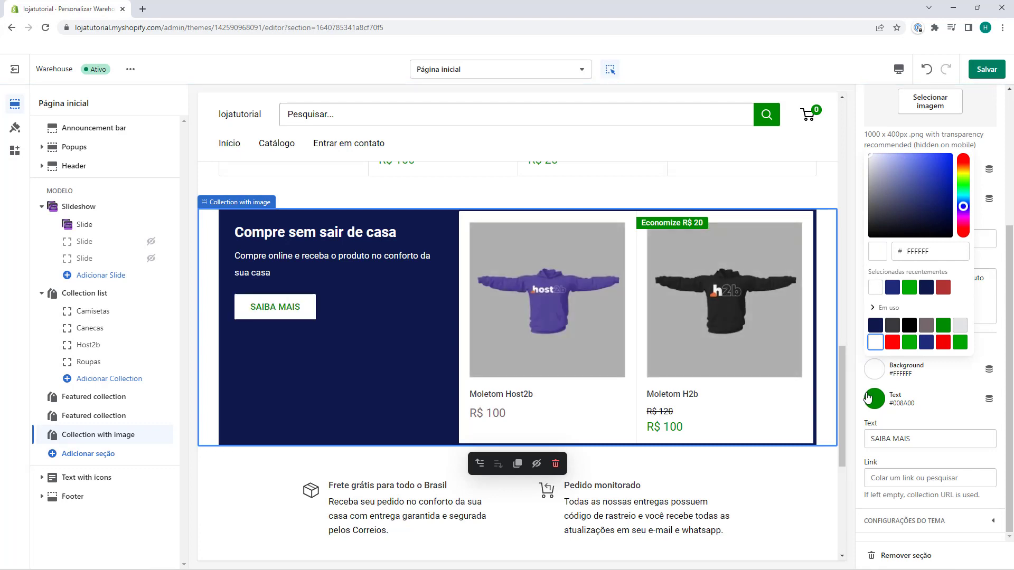
# Step: Set the text colour of the button in the Collection with image section to black #000000
pyautogui.click(874, 400)
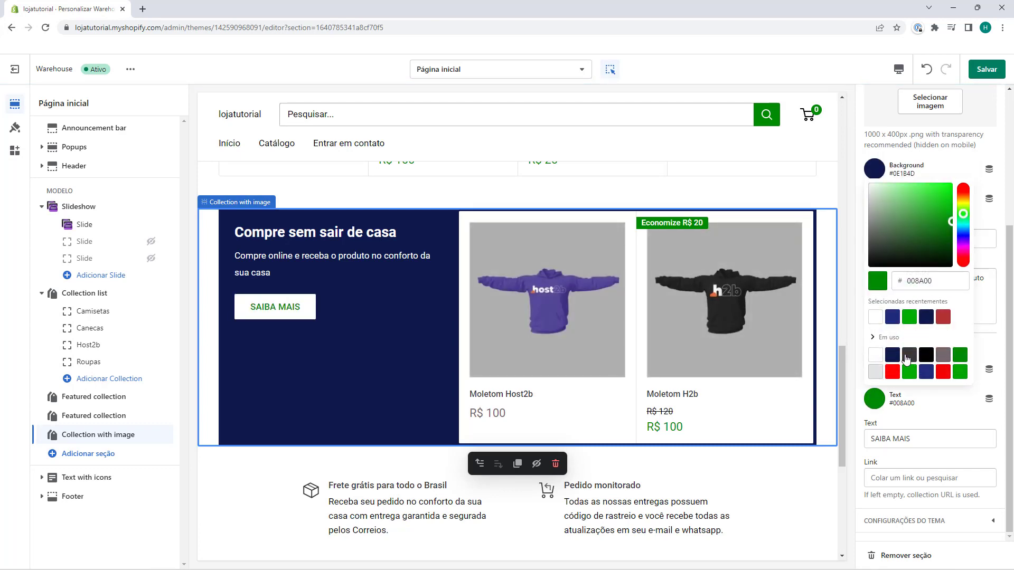
pyautogui.click(927, 318)
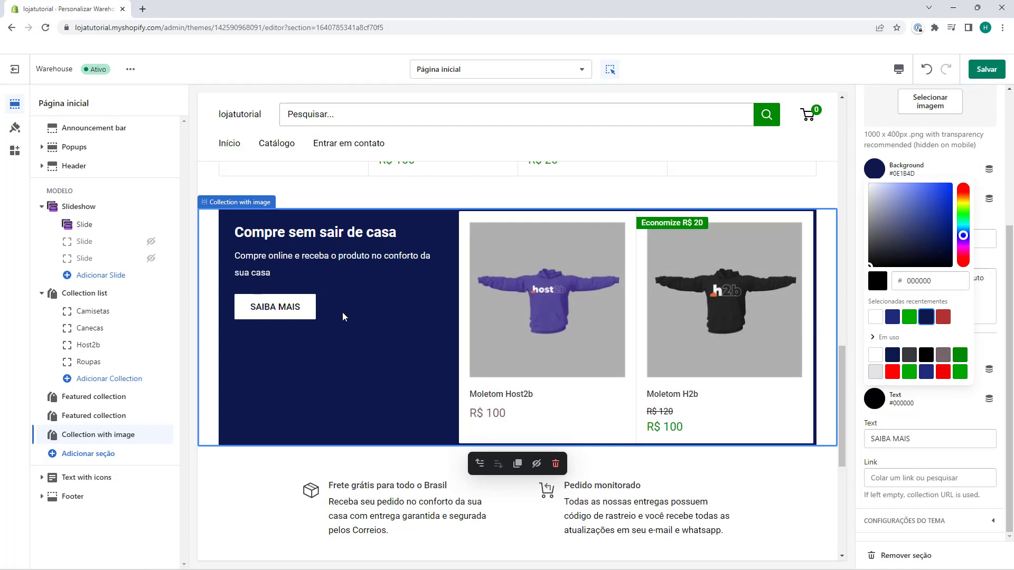
pyautogui.click(859, 395)
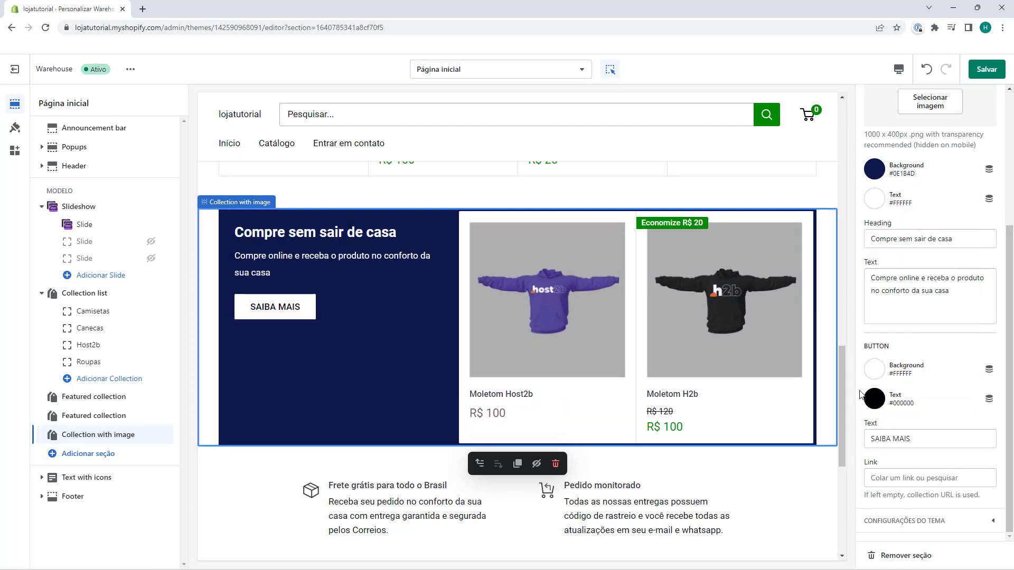
# Step: Change the button label of the Collection with image section to PRODUTOS
pyautogui.doubleClick(865, 428)
pyautogui.tripleClick(877, 439)
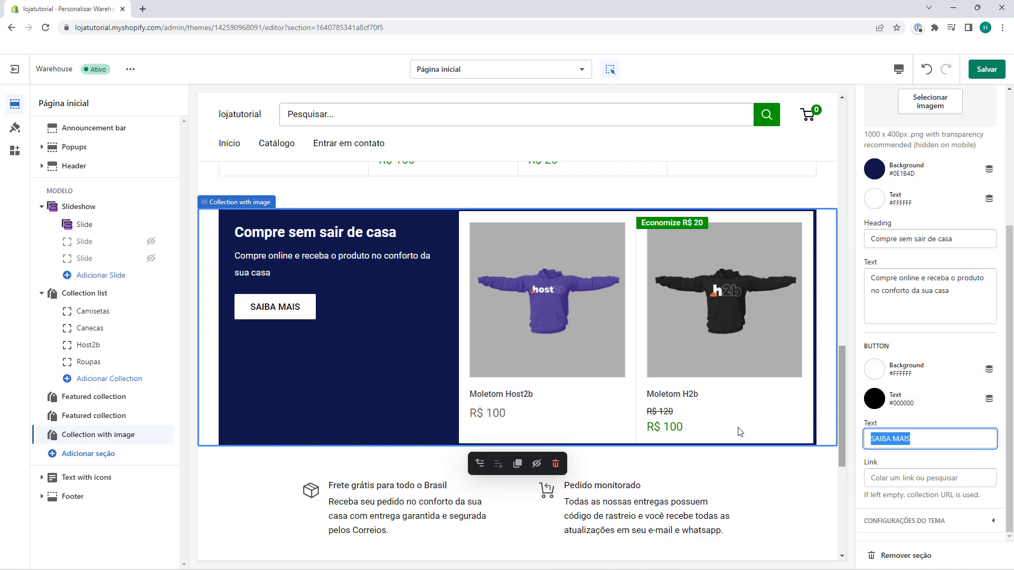
pyautogui.doubleClick(927, 439)
pyautogui.write('PRODUTOS')
pyautogui.press('Home')
pyautogui.hotkey('ctrl', 'Delete')
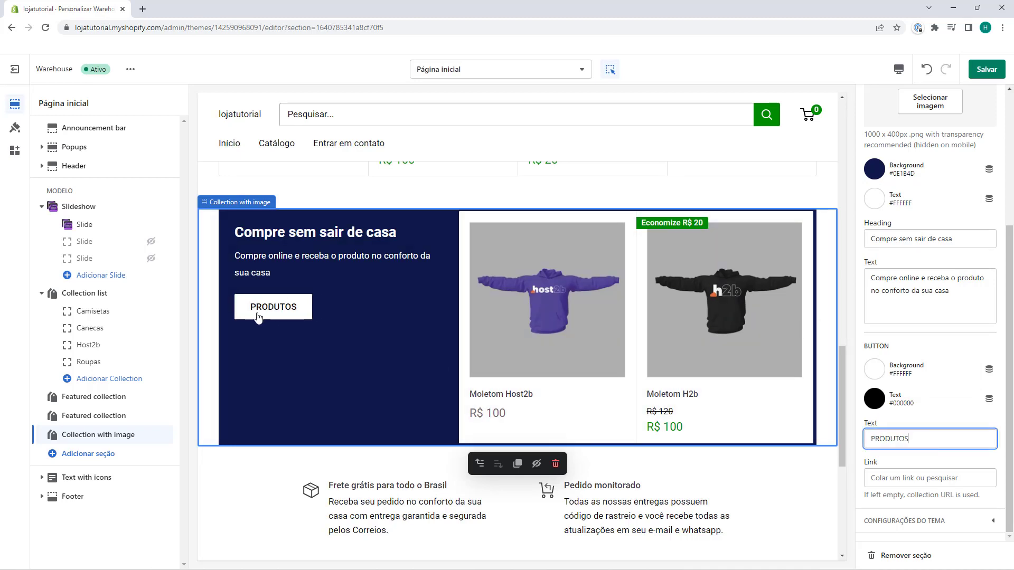
# Step: Link the PRODUTOS button to Todos os produtos
pyautogui.click(869, 475)
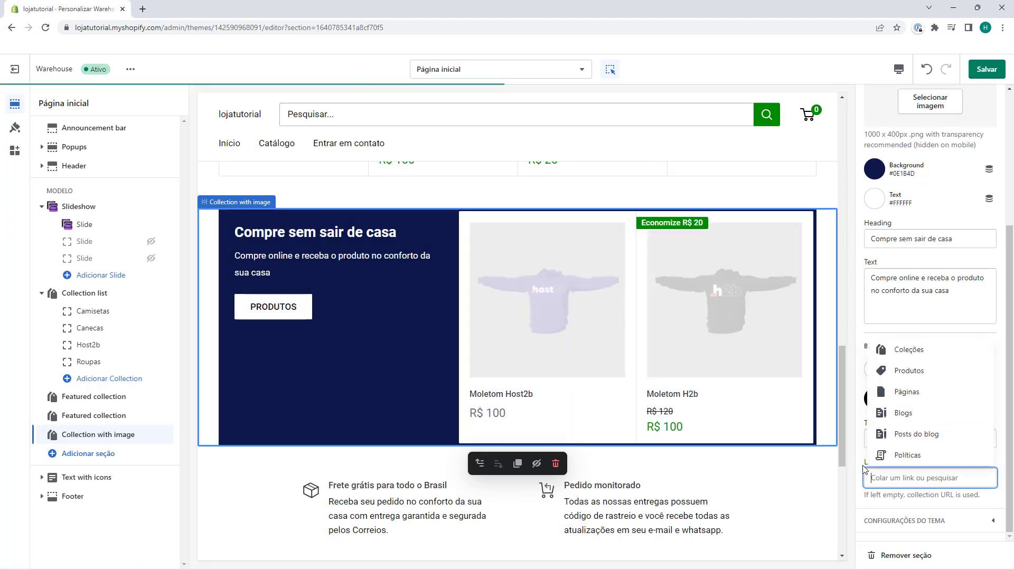
pyautogui.click(914, 377)
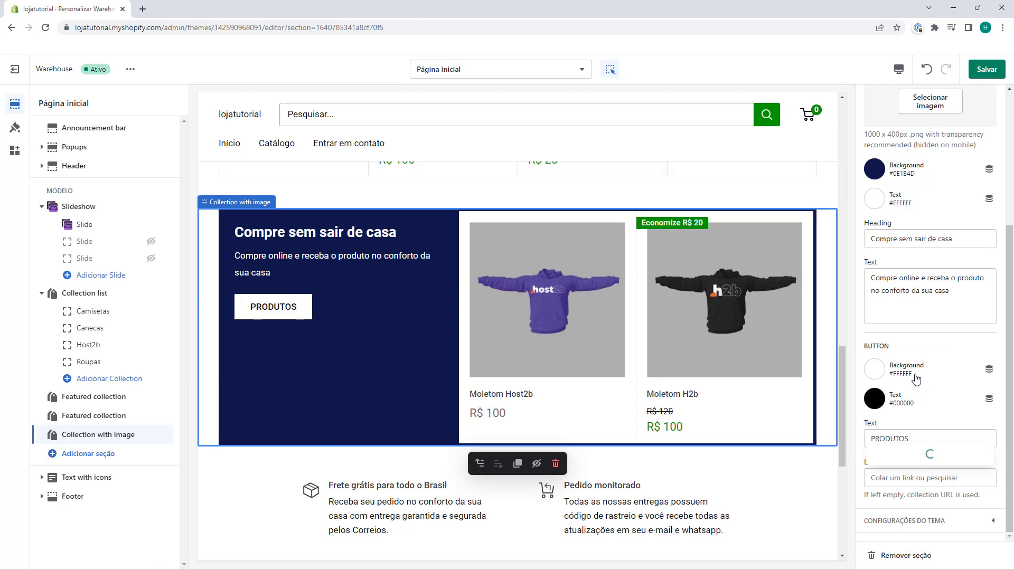
pyautogui.click(907, 288)
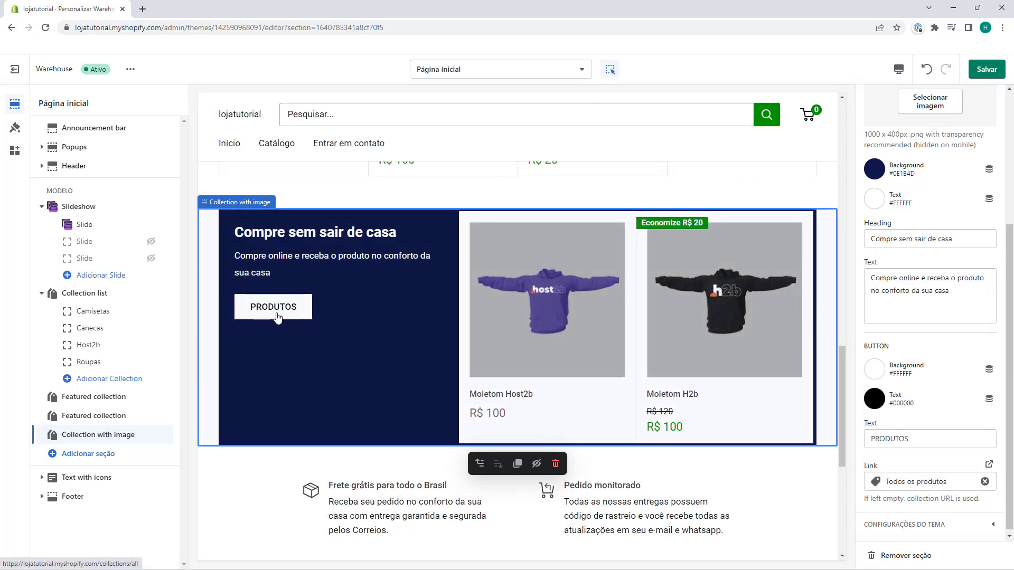
# Step: Open the Frete grátis para todo o Brasil item of the Text with icons section for editing
pyautogui.scroll(-3, 288, 315)
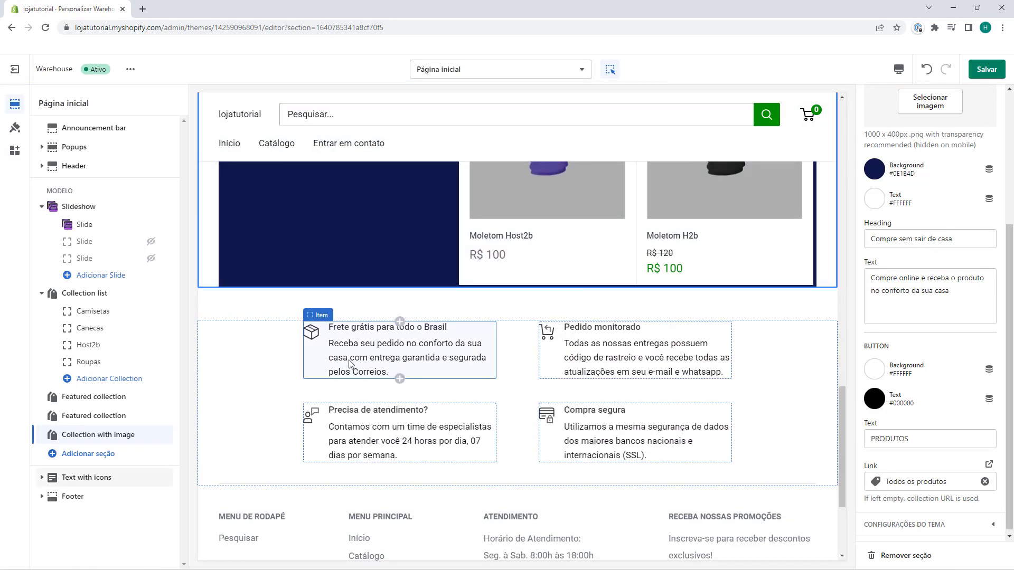
pyautogui.click(103, 481)
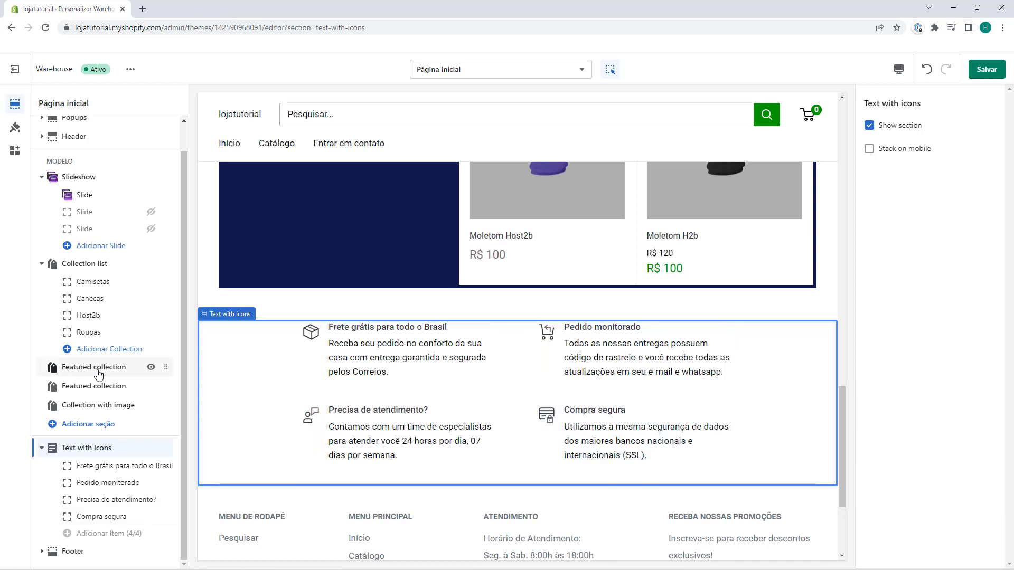
pyautogui.click(109, 466)
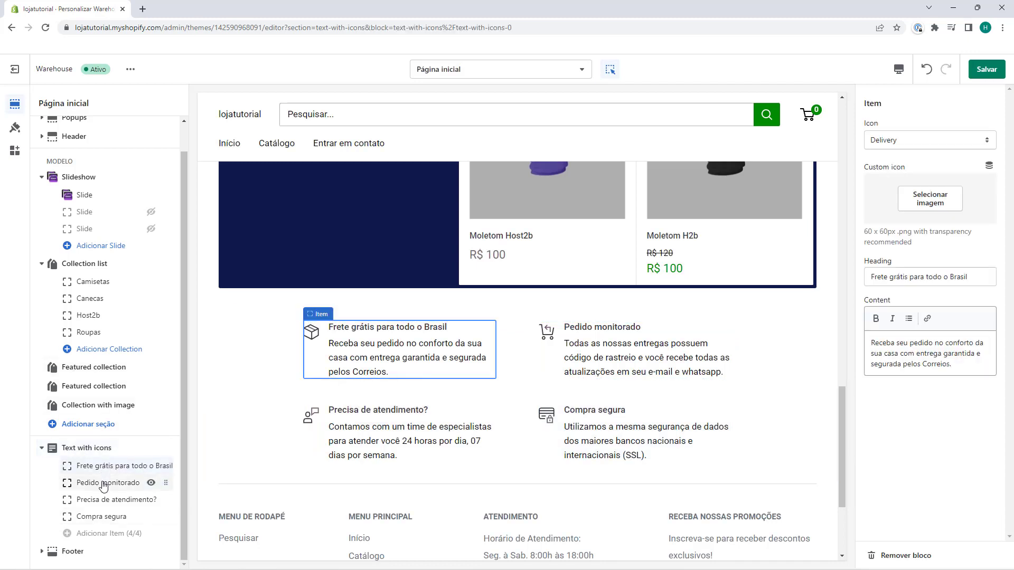
pyautogui.click(104, 482)
pyautogui.click(89, 464)
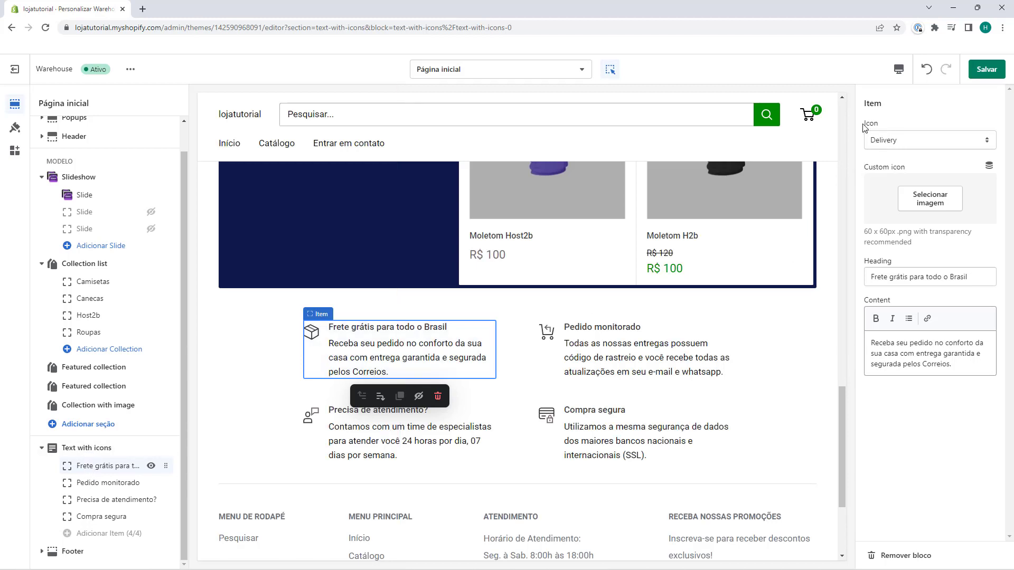
# Step: Try the Love and Heart icons on the Frete grátis para todo o Brasil item
pyautogui.click(889, 141)
pyautogui.scroll(-3, 929, 285)
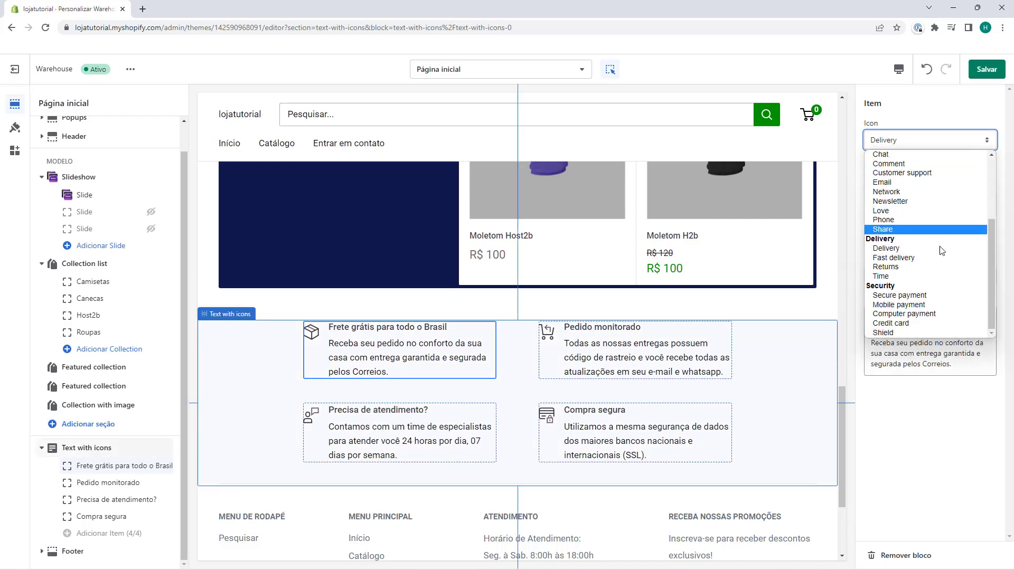
pyautogui.scroll(2, 924, 306)
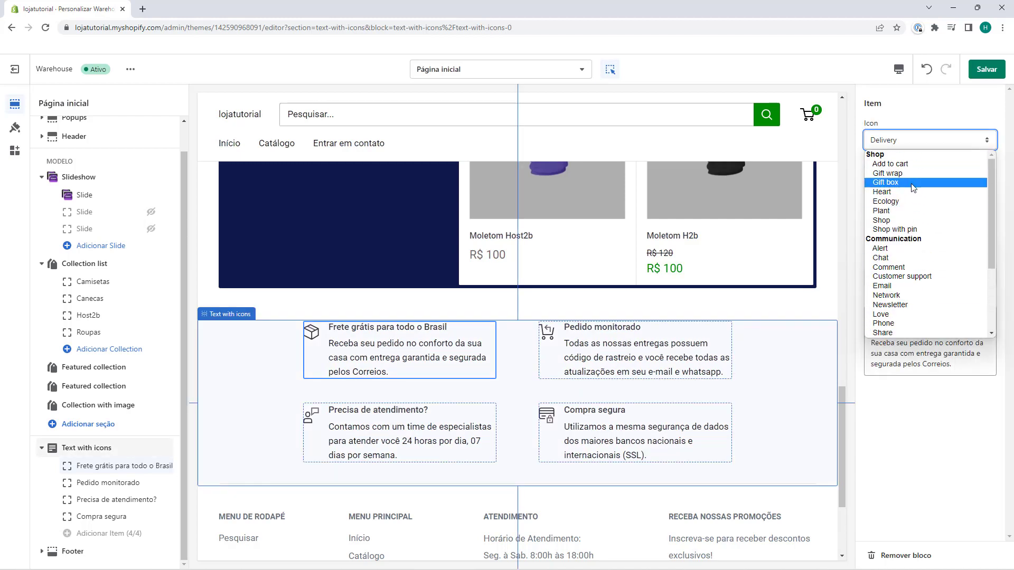
pyautogui.scroll(-2, 898, 221)
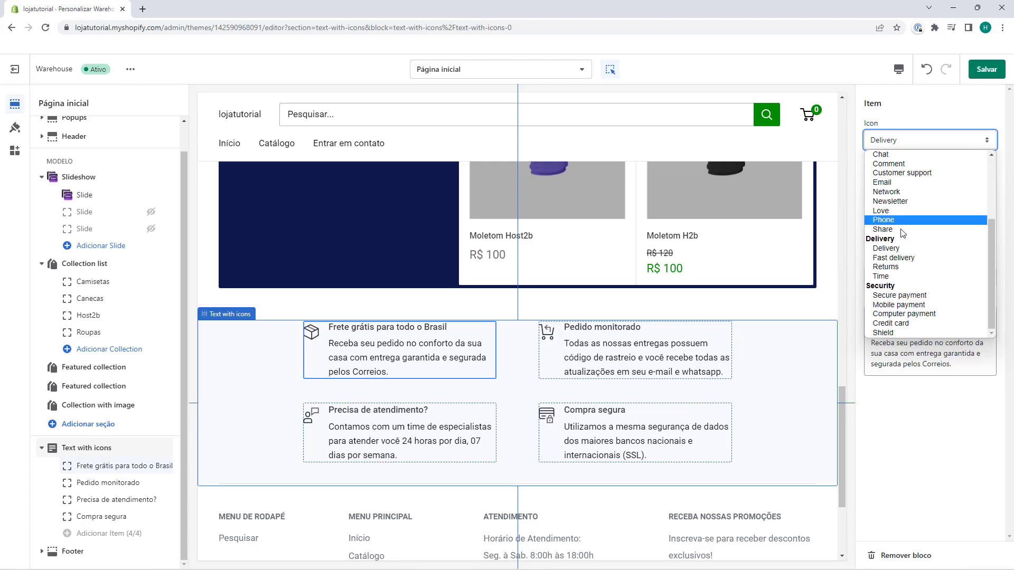
pyautogui.click(897, 211)
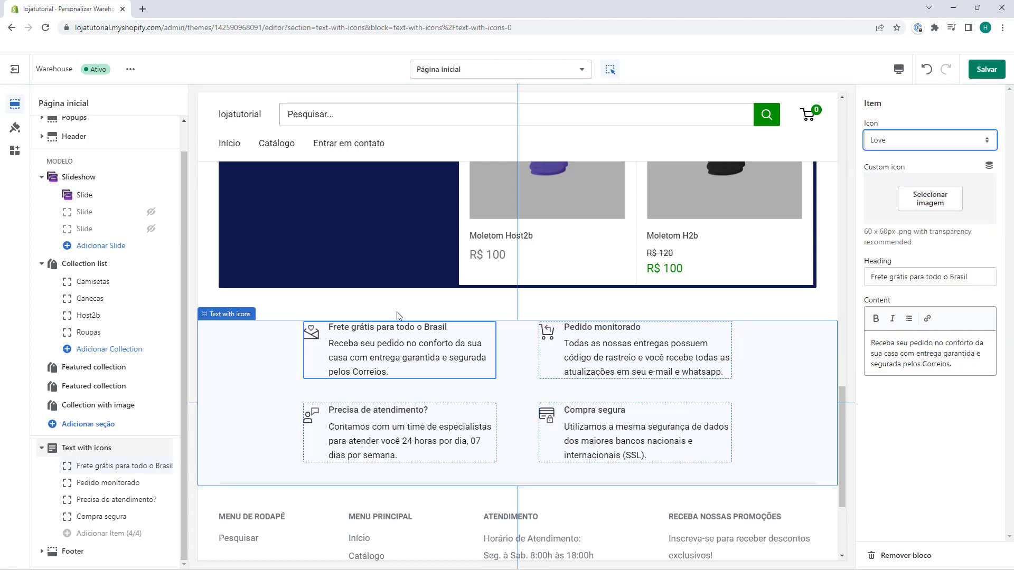
pyautogui.click(897, 142)
pyautogui.click(896, 189)
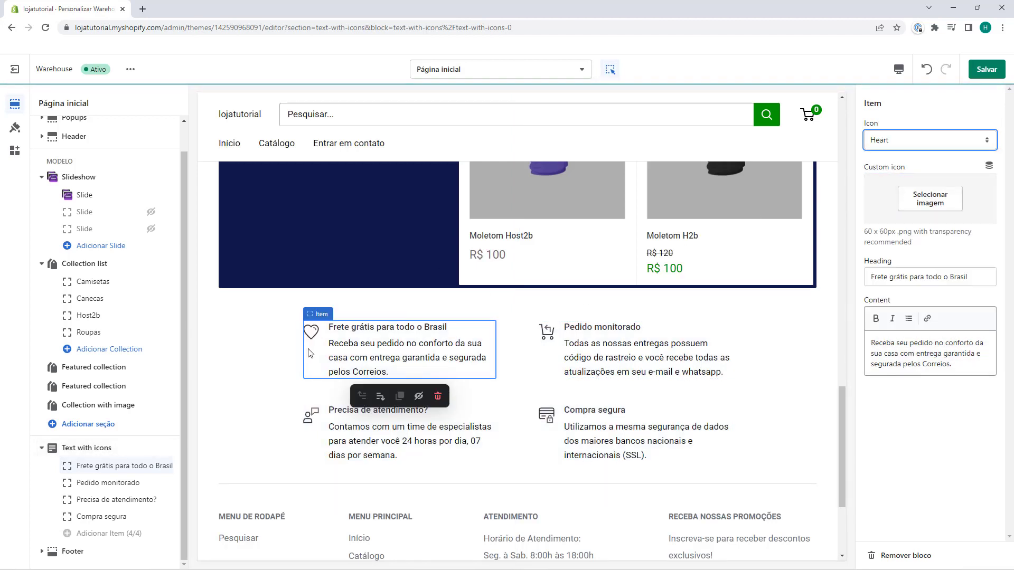
# Step: Set the icon of the Frete grátis para todo o Brasil item to Fast delivery
pyautogui.click(908, 140)
pyautogui.scroll(-3, 897, 263)
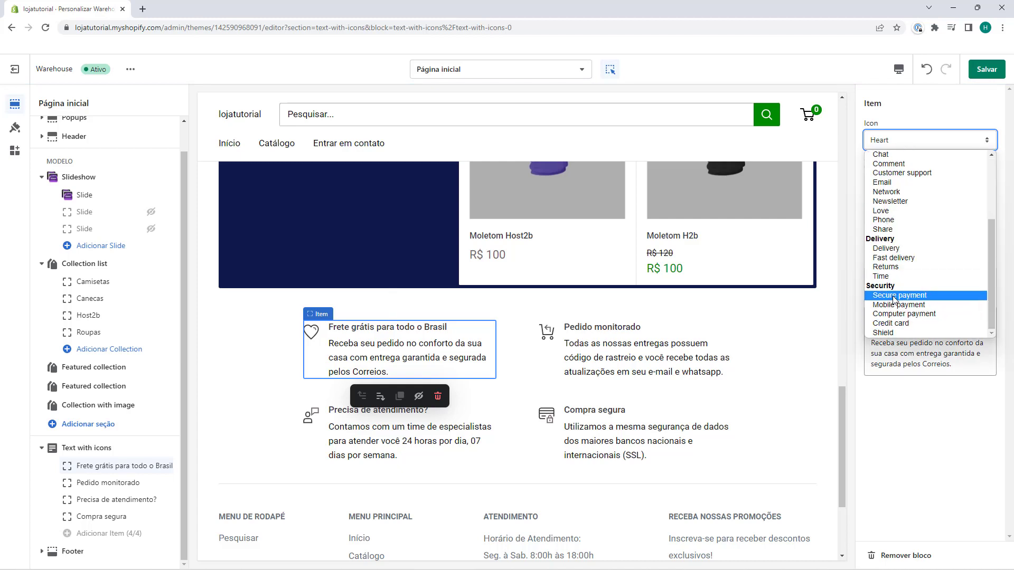
pyautogui.click(891, 258)
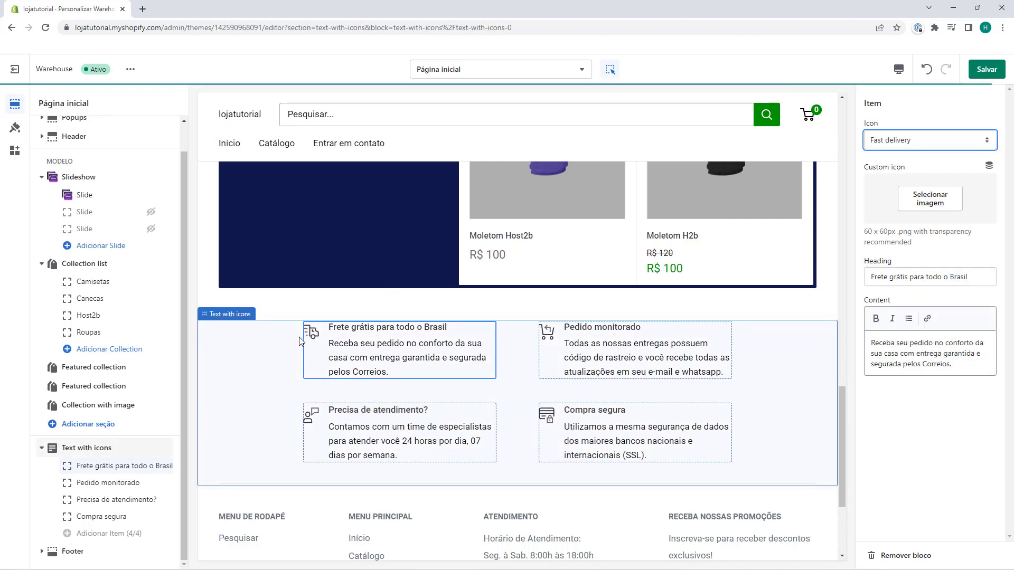
# Step: Examine the heading and content of the Frete grátis item and the settings of the next two icon items
pyautogui.click(871, 277)
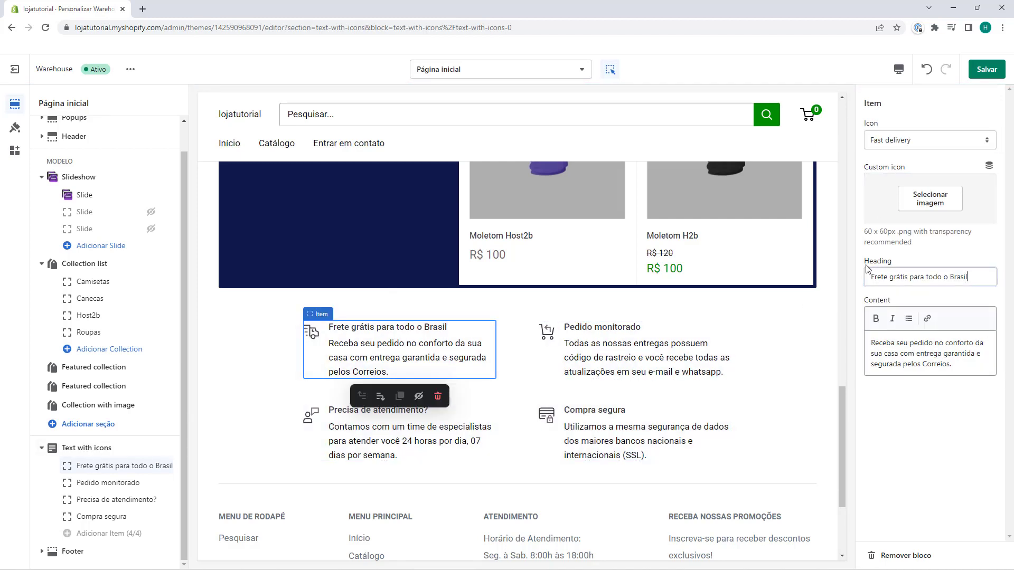
pyautogui.hotkey('ctrl', 'a')
pyautogui.click(912, 366)
pyautogui.hotkey('ctrl', 'a')
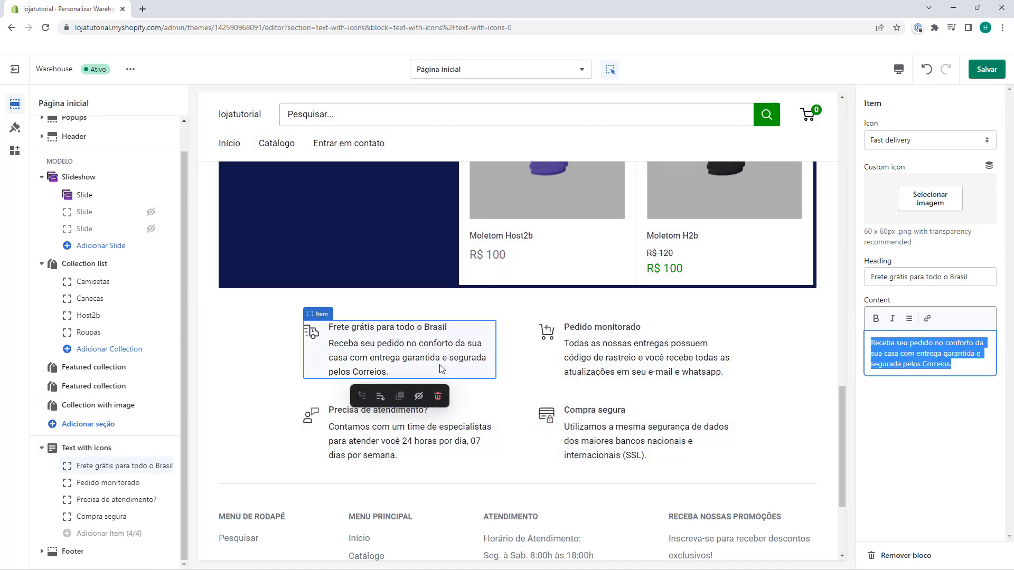
pyautogui.click(99, 482)
pyautogui.click(98, 499)
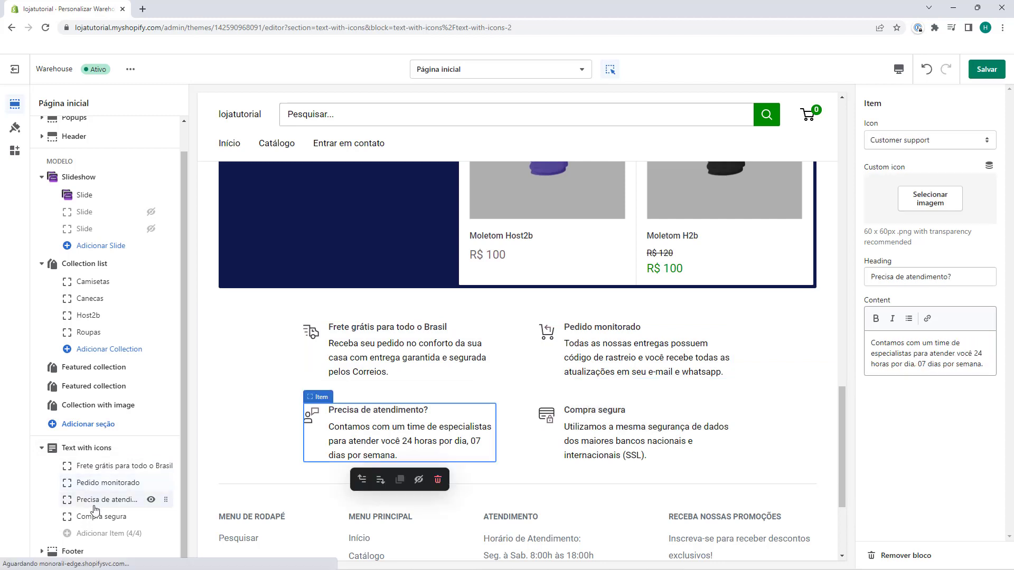
# Step: Hide the Compra segura and Precisa de atendimento? items and show both again
pyautogui.click(101, 516)
pyautogui.click(151, 516)
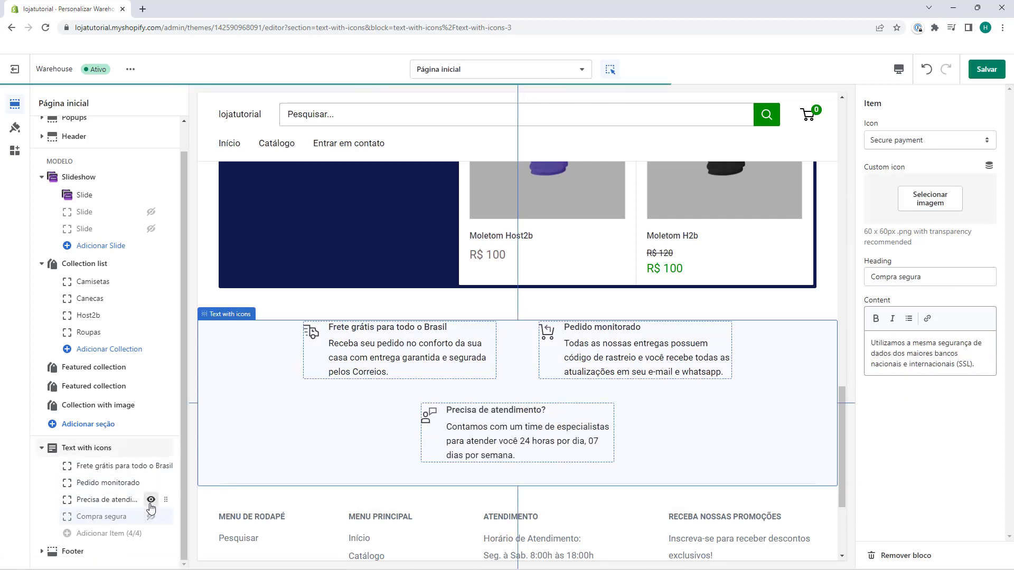
pyautogui.click(150, 500)
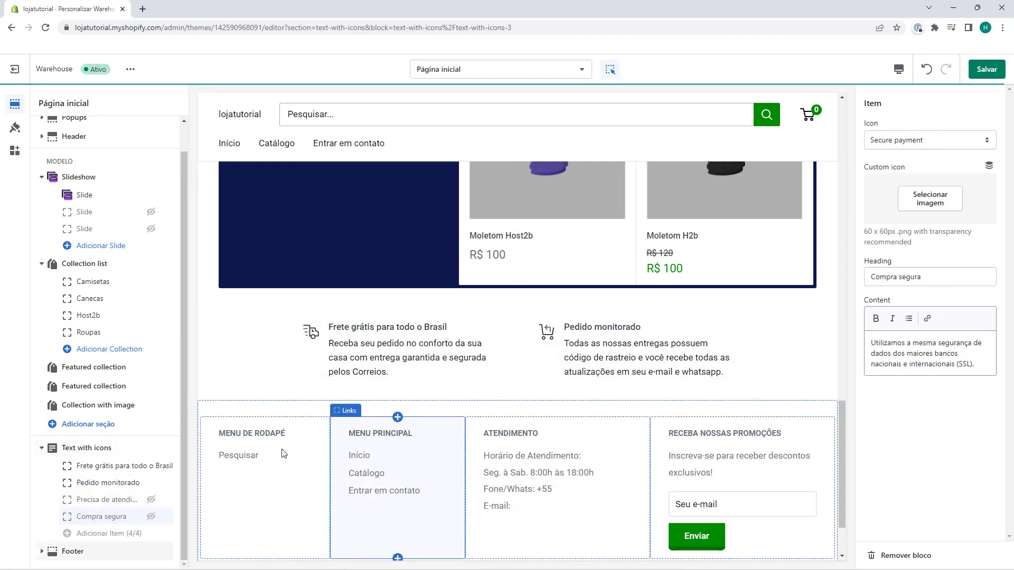
pyautogui.click(151, 500)
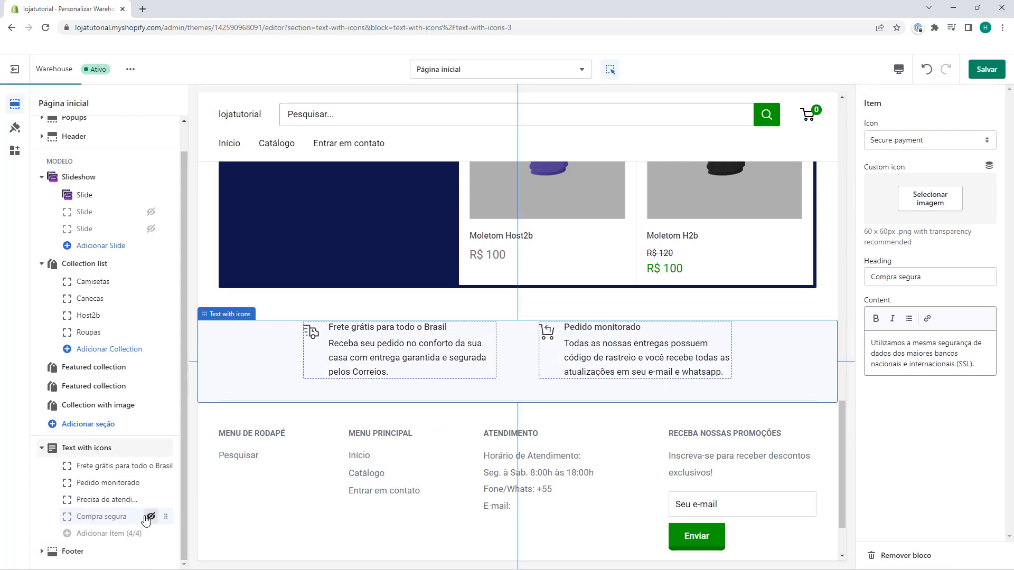
pyautogui.click(151, 516)
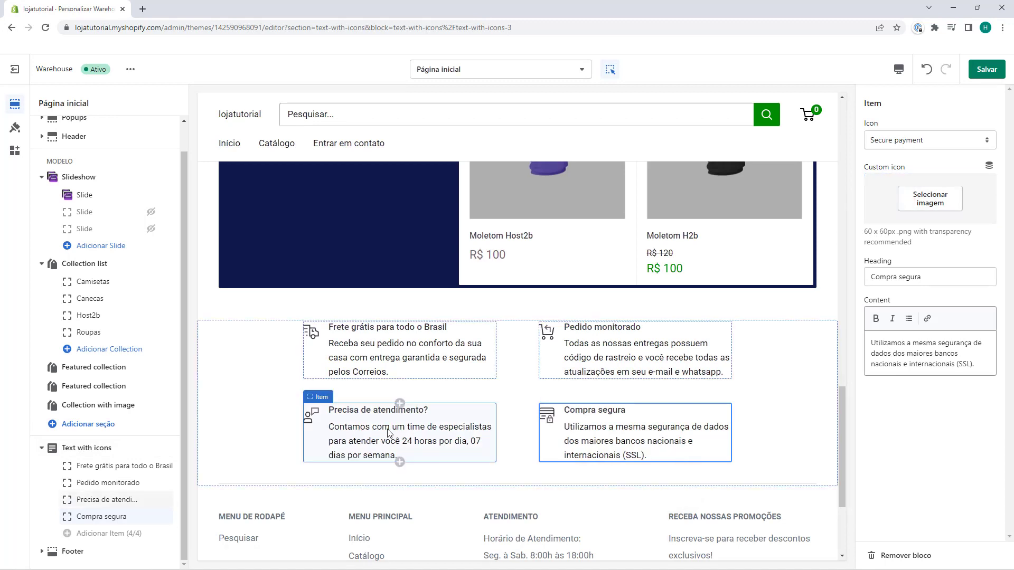
# Step: Look over the home page preview from the Cyber Monday banner down to the text with icons
pyautogui.scroll(8, 316, 375)
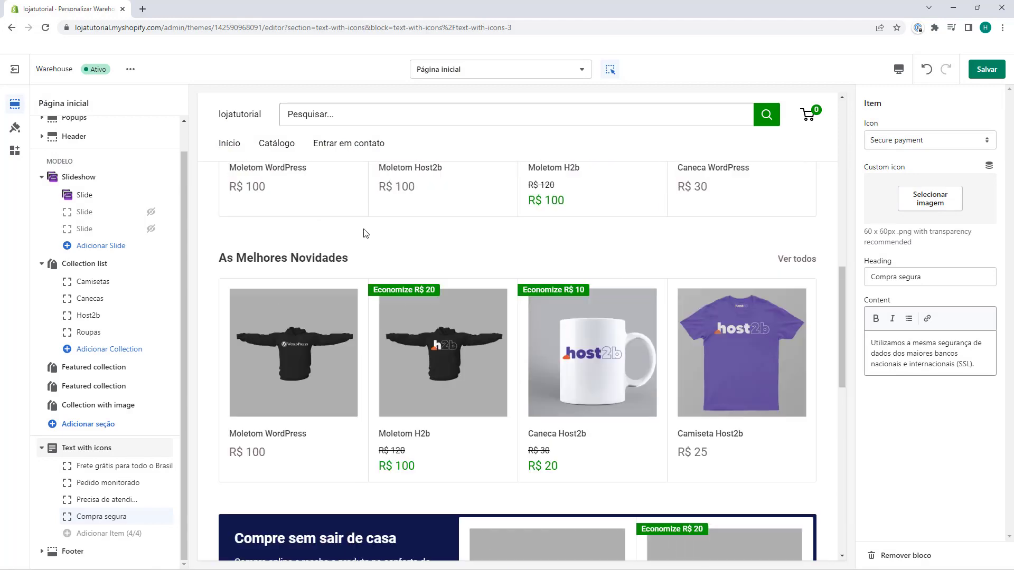
pyautogui.scroll(10, 365, 233)
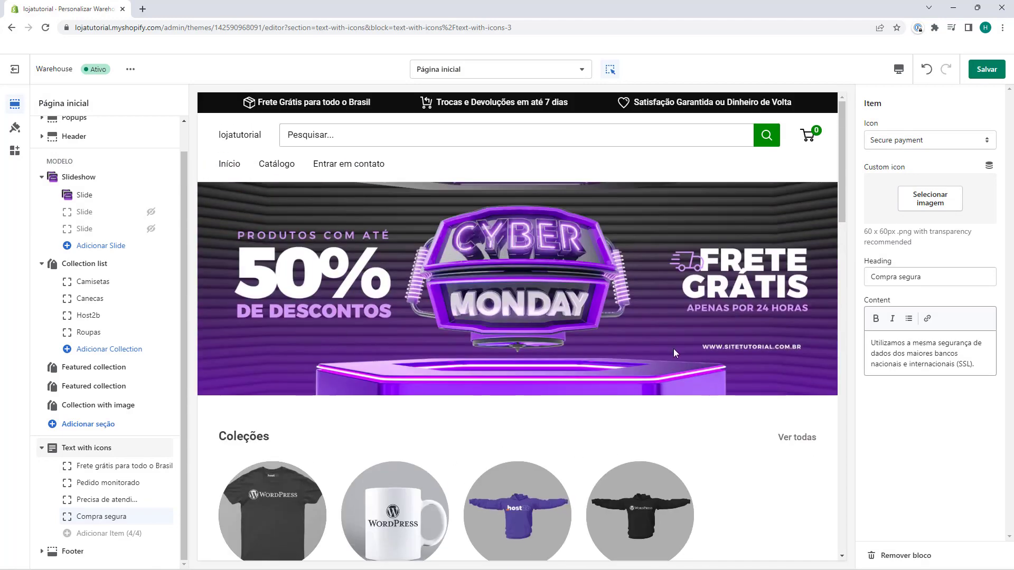
pyautogui.scroll(-15, 467, 358)
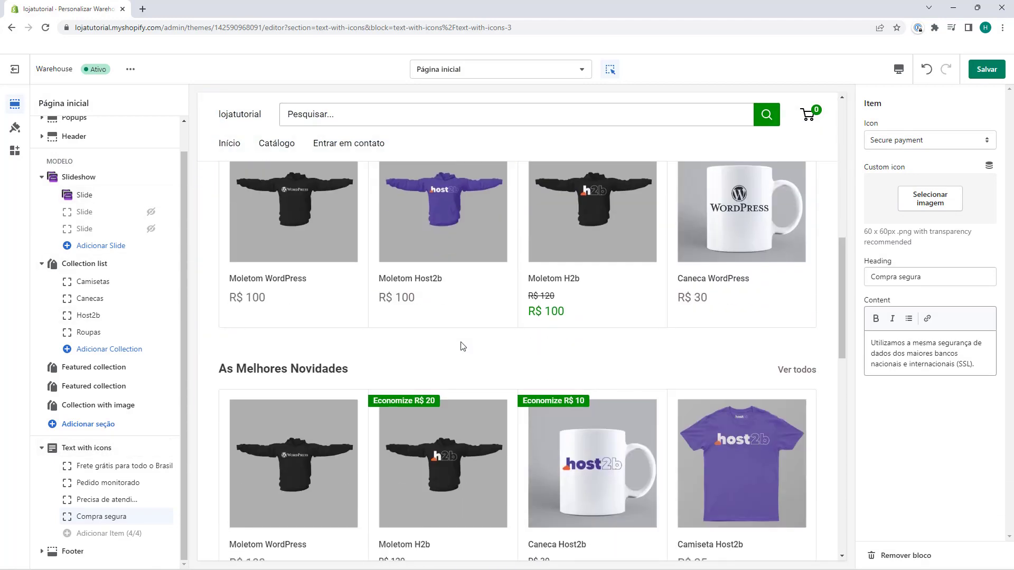
pyautogui.scroll(-3, 463, 346)
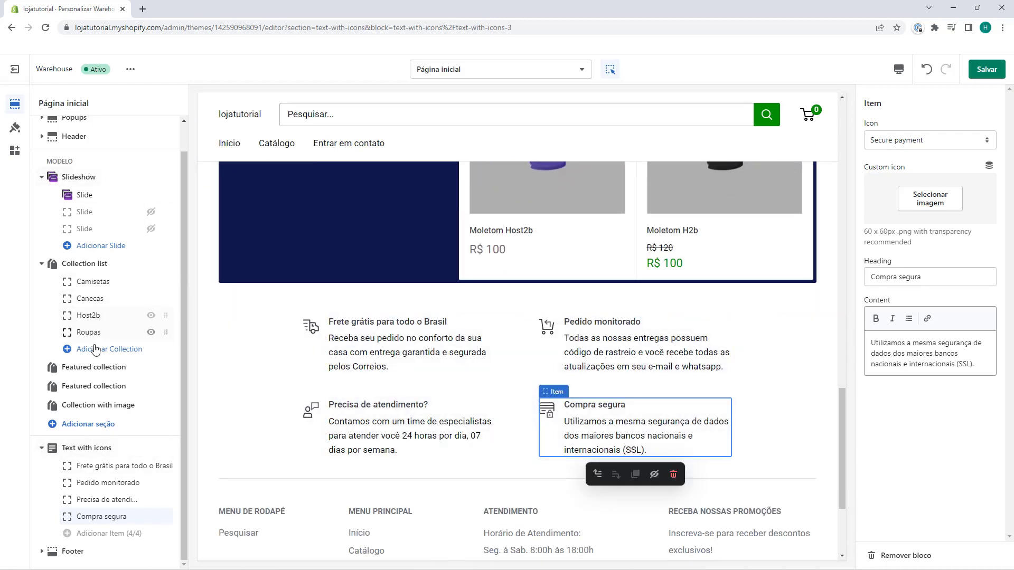
# Step: Add a Map section below the Collection with image section and add a third store to it
pyautogui.click(41, 448)
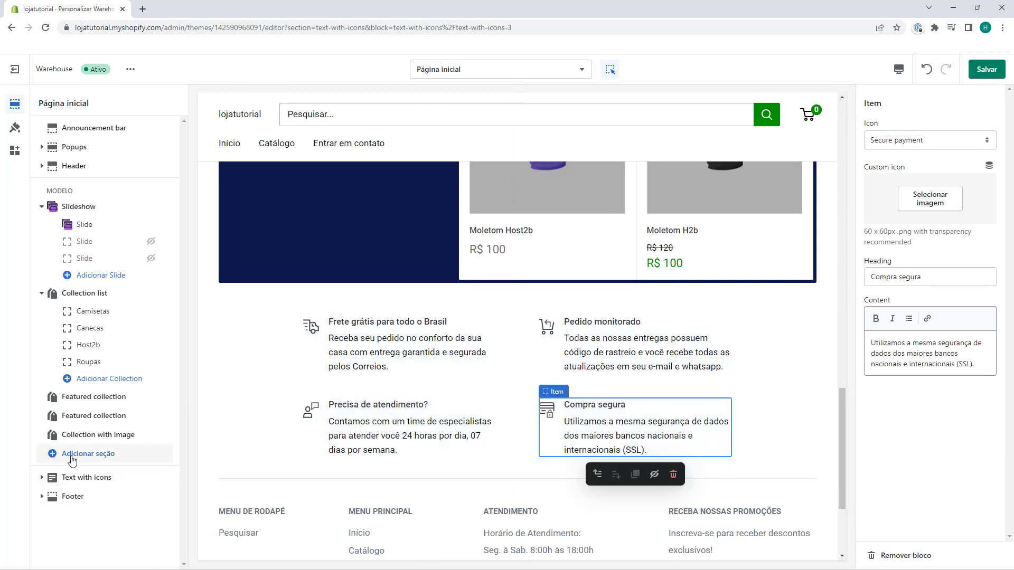
pyautogui.click(73, 460)
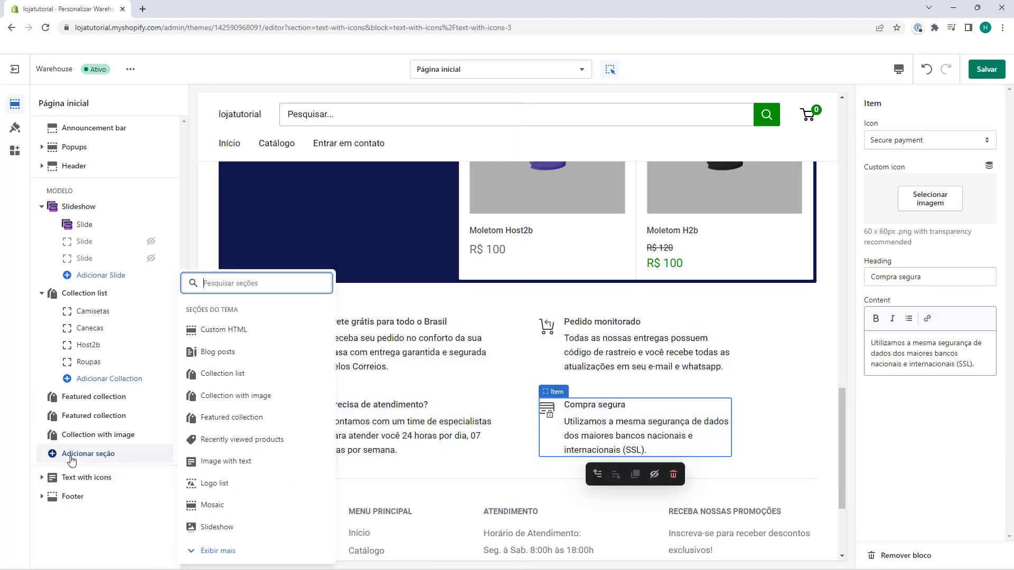
pyautogui.click(218, 550)
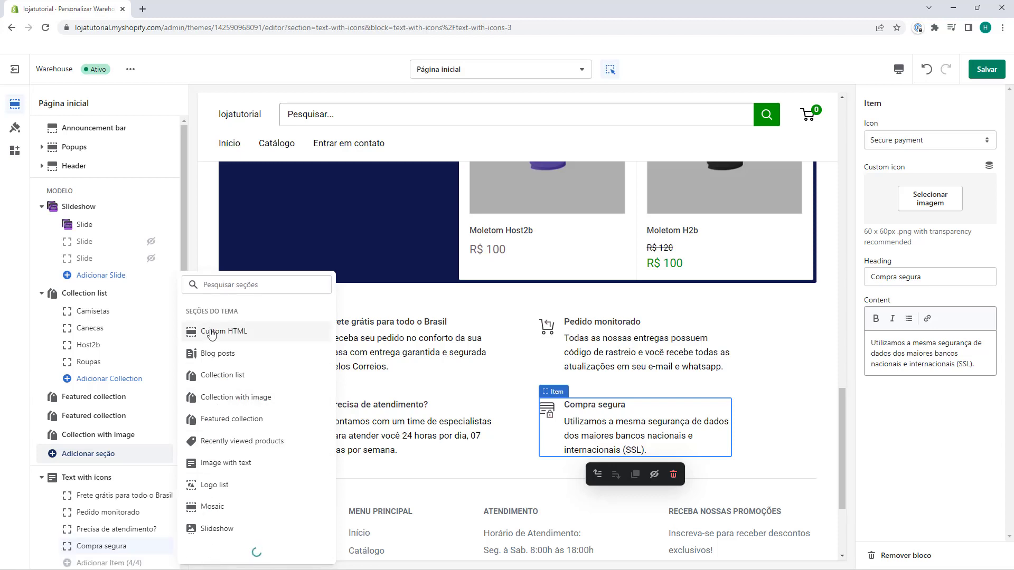
pyautogui.scroll(-2, 231, 272)
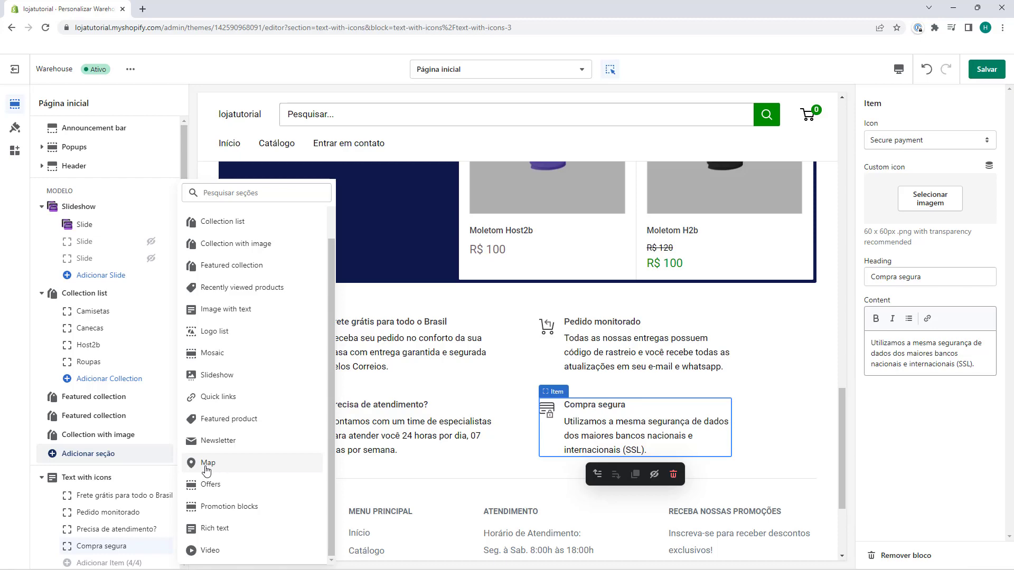
pyautogui.click(206, 466)
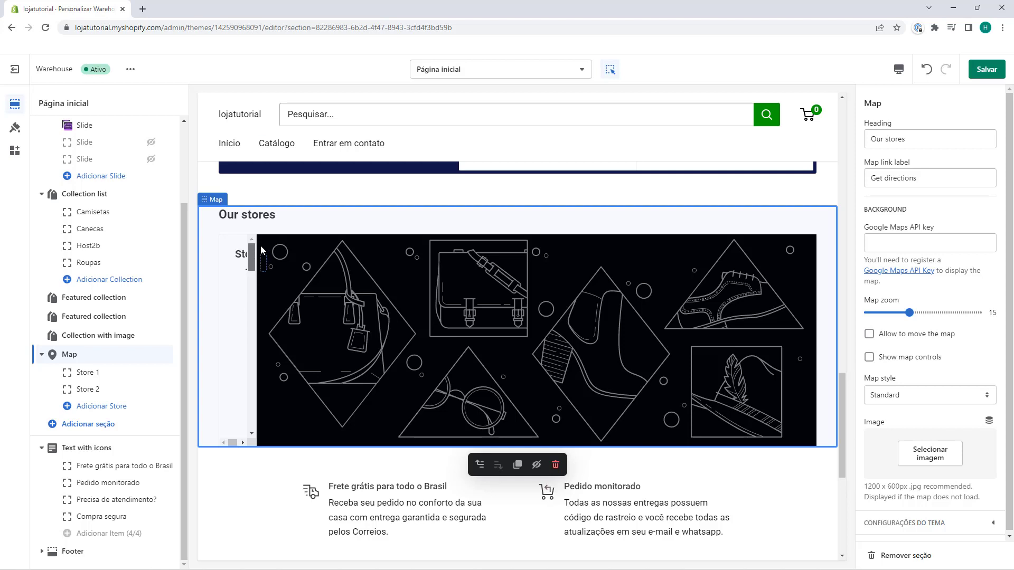
pyautogui.click(87, 406)
# Step: Add a Logo list section and a Mosaic section below the Map section
pyautogui.click(84, 441)
pyautogui.click(222, 400)
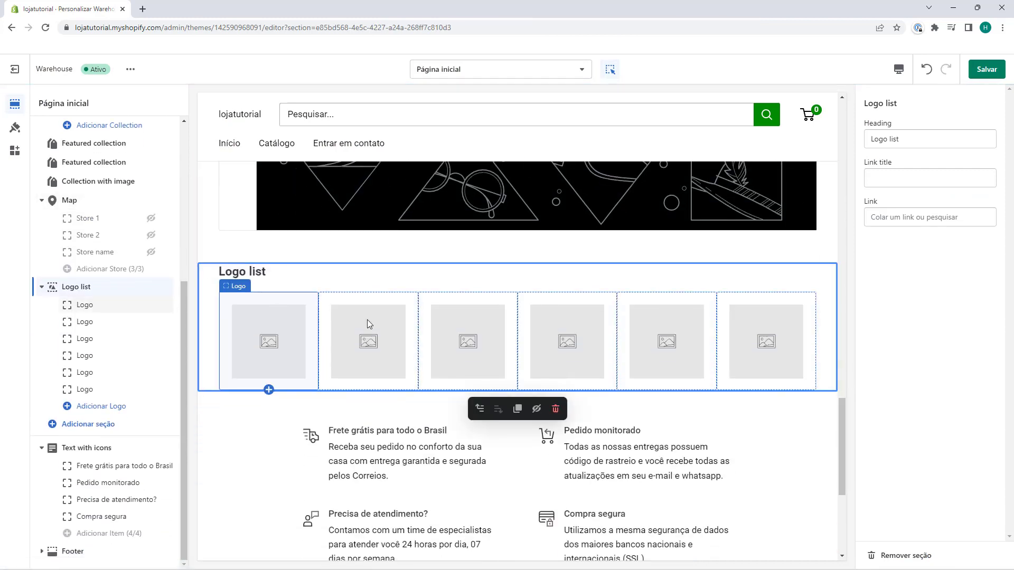
pyautogui.click(112, 425)
pyautogui.click(209, 371)
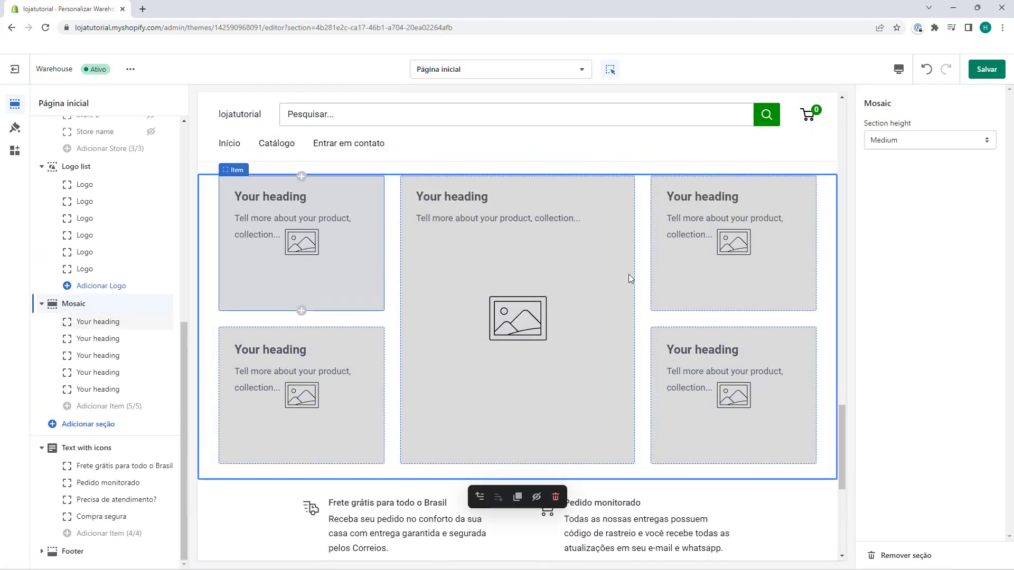
# Step: Browse the theme's available section types for the home page
pyautogui.click(106, 428)
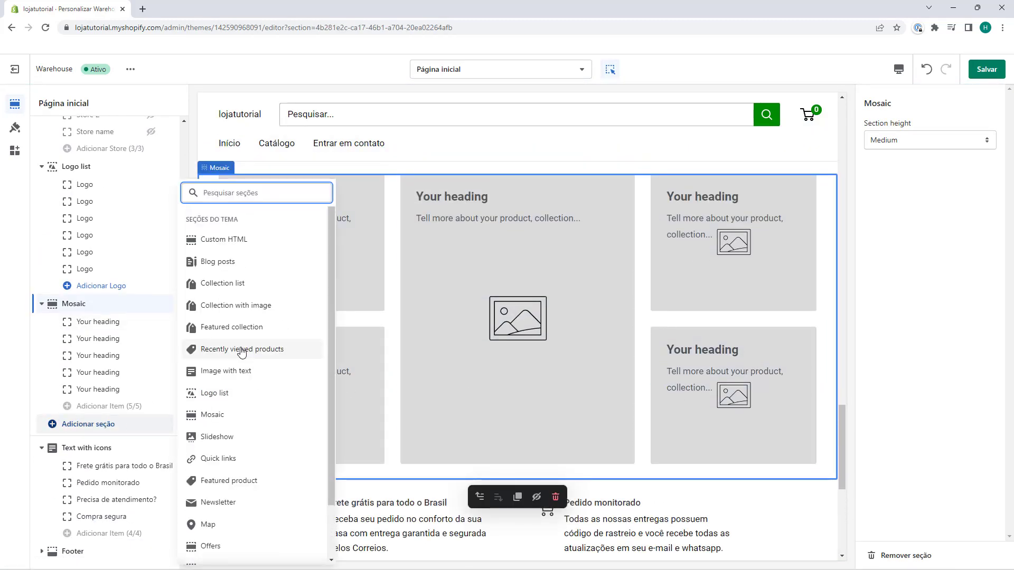
pyautogui.scroll(-1, 243, 348)
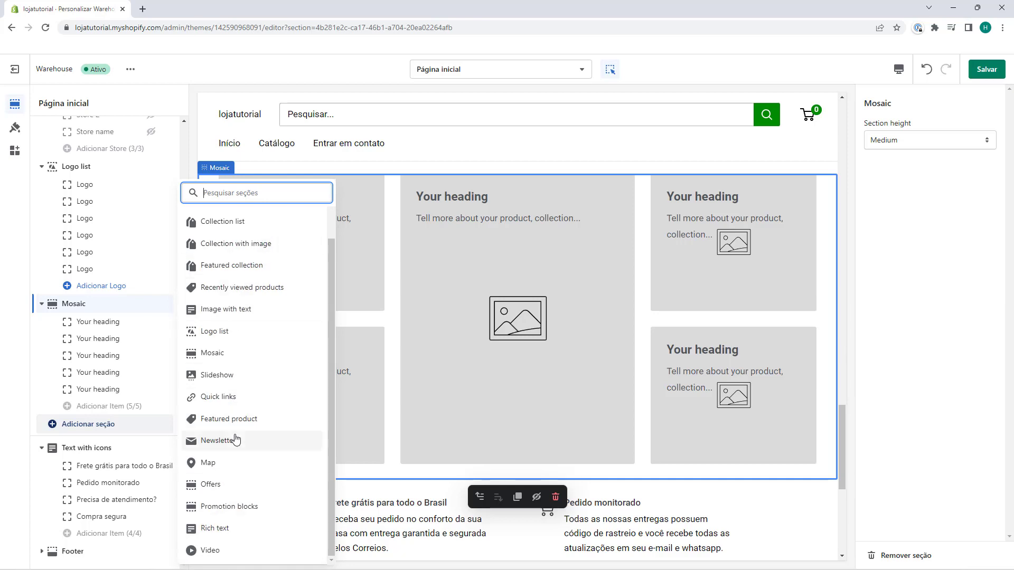
pyautogui.scroll(1, 235, 441)
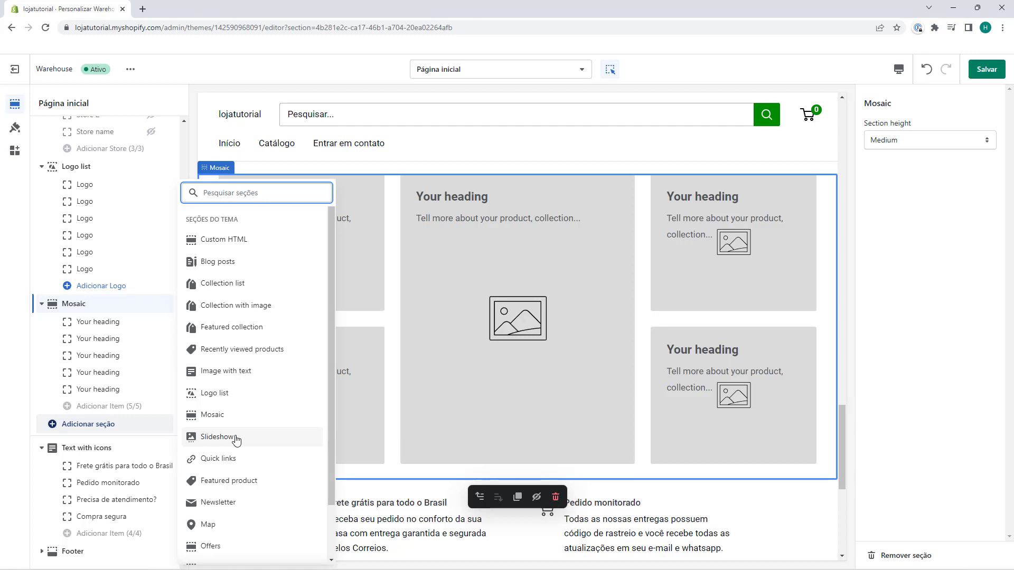
pyautogui.click(235, 441)
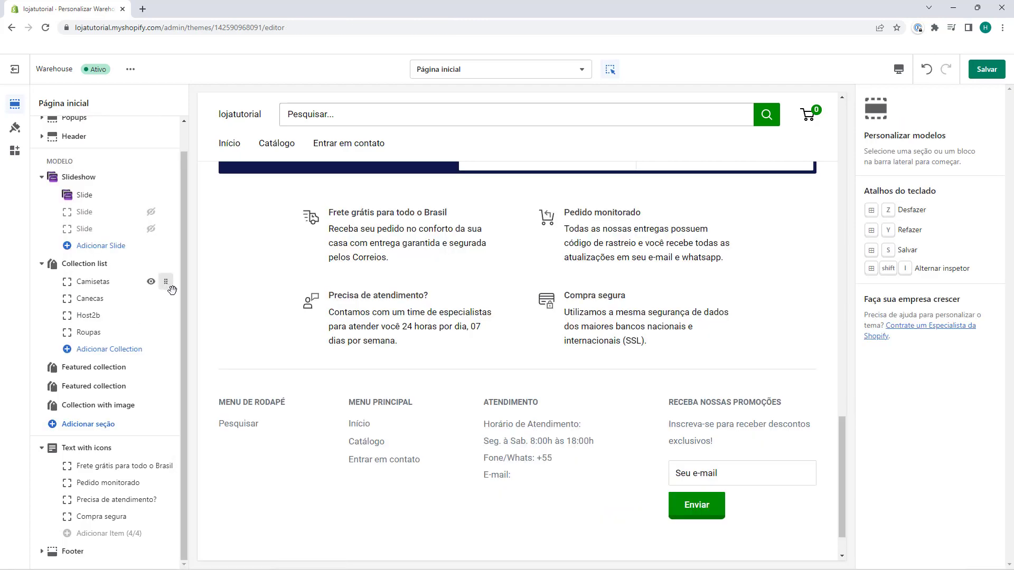
# Step: Add a Rich text section below the Collection with image section
pyautogui.click(85, 427)
pyautogui.scroll(-2, 233, 383)
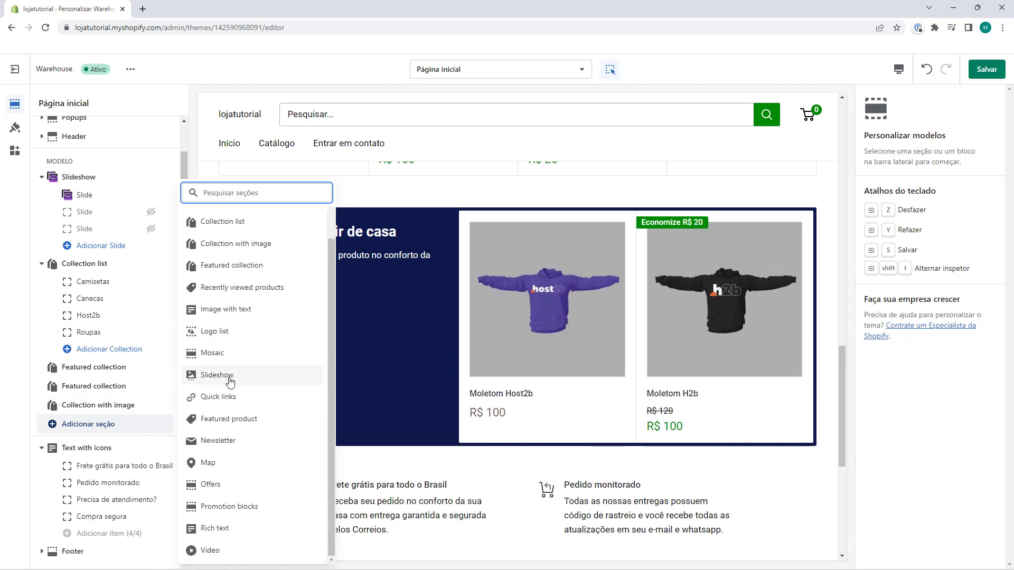
pyautogui.click(215, 529)
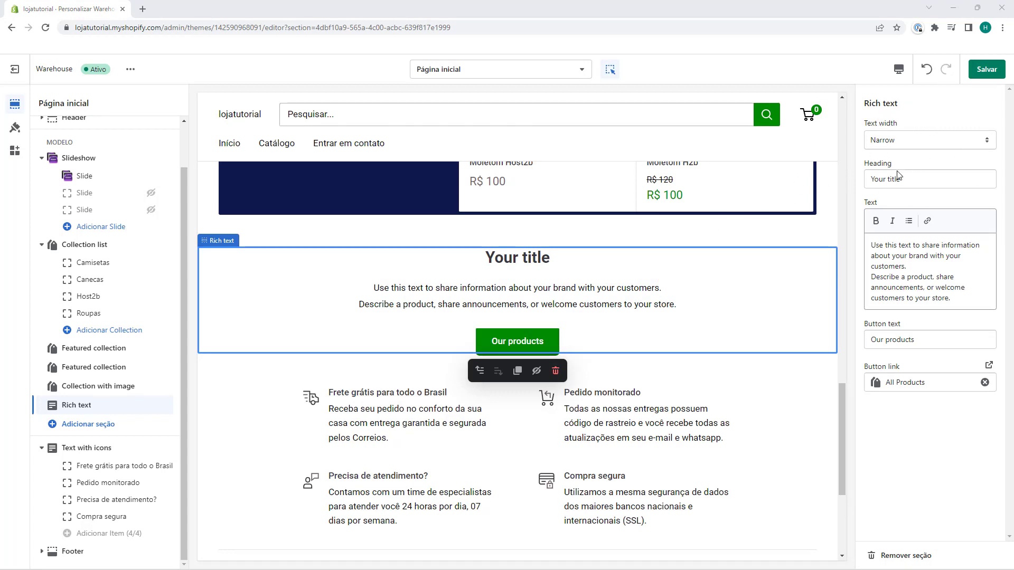
# Step: Set the Rich text section's heading to "Siga-nos no Instragram" and clear its body text
pyautogui.tripleClick(871, 180)
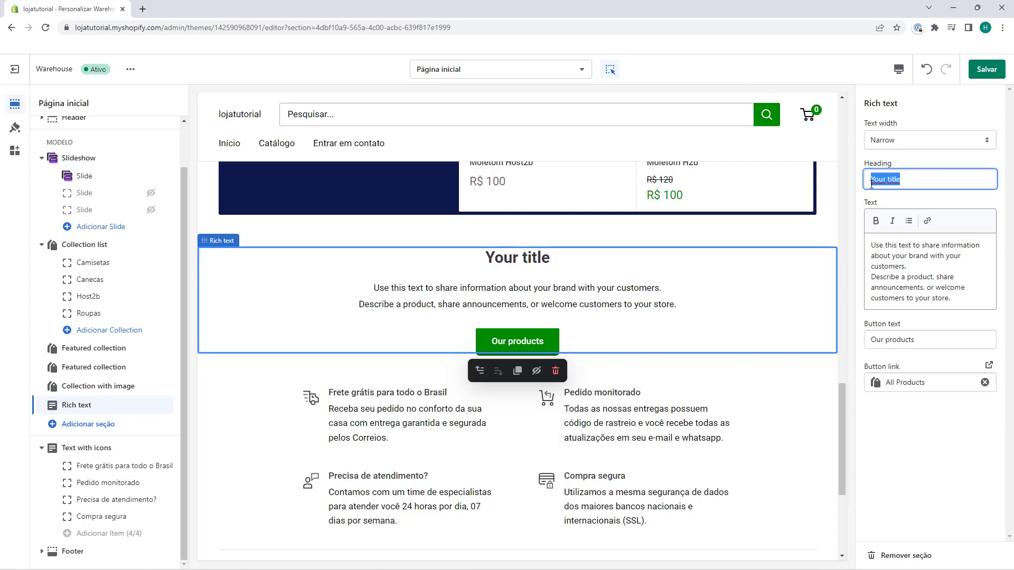
pyautogui.write('Siga-nos no Instragram')
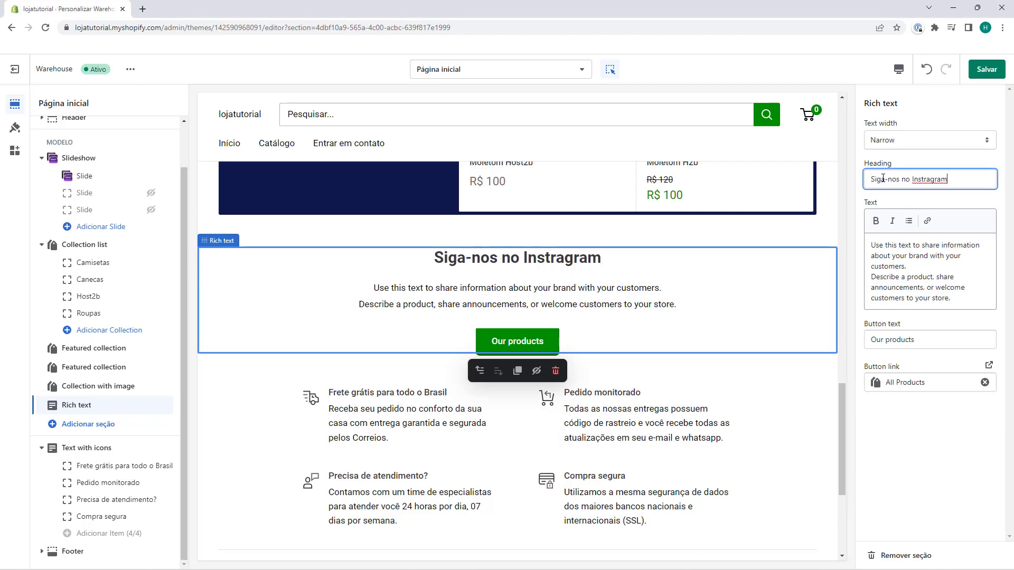
pyautogui.tripleClick(876, 255)
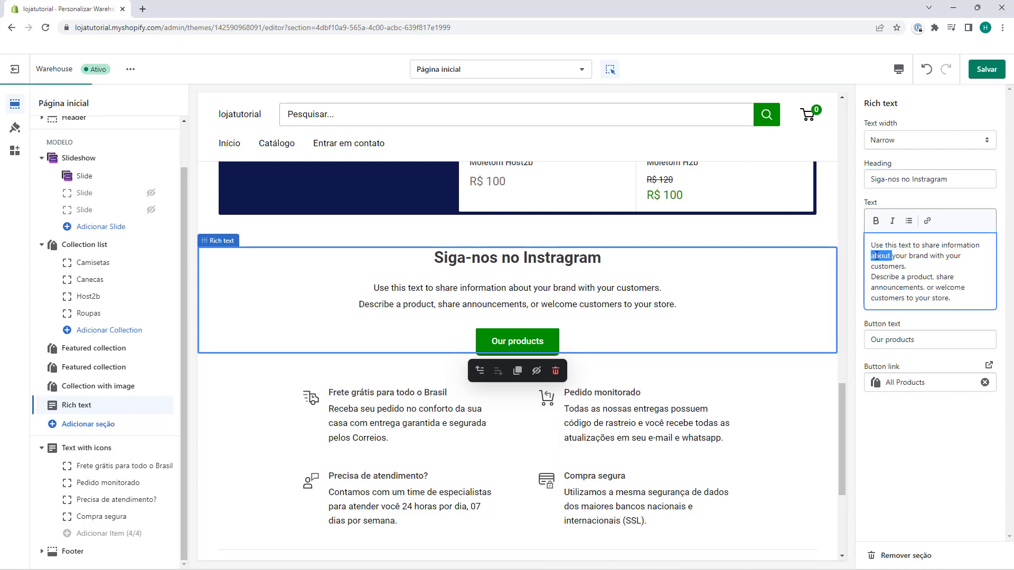
pyautogui.hotkey('ctrl', 'a')
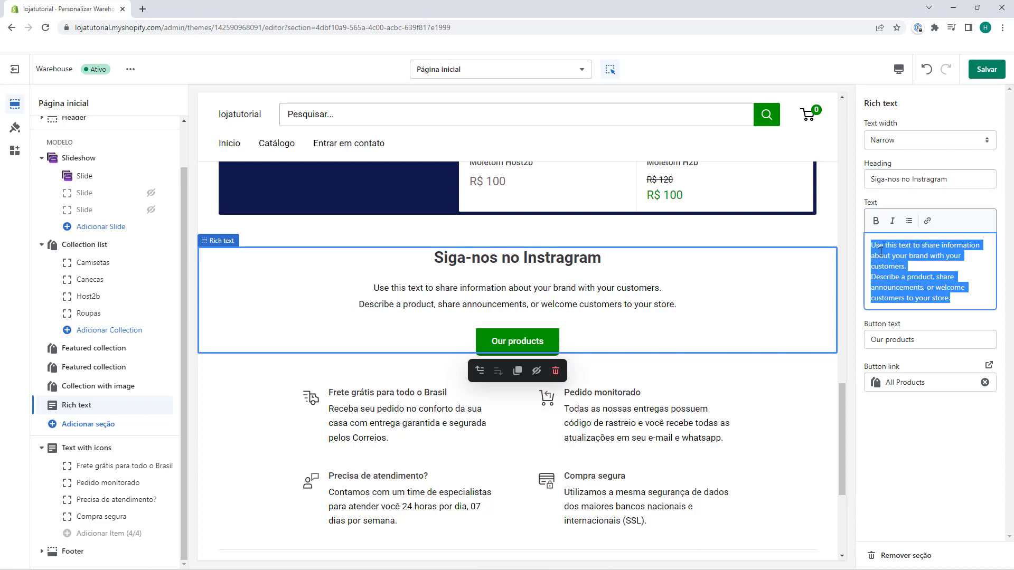
pyautogui.press('BackSpace')
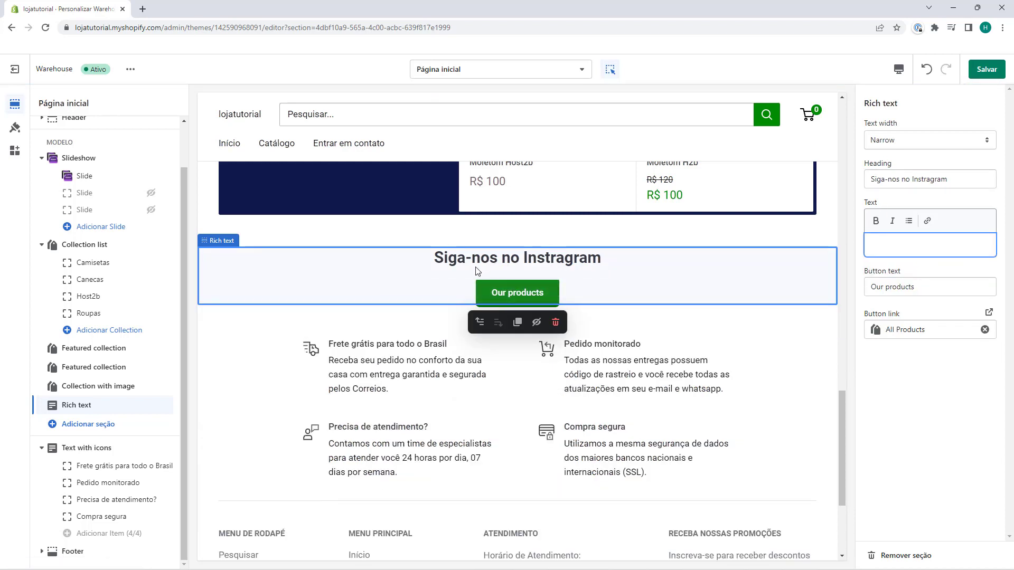
pyautogui.click(880, 285)
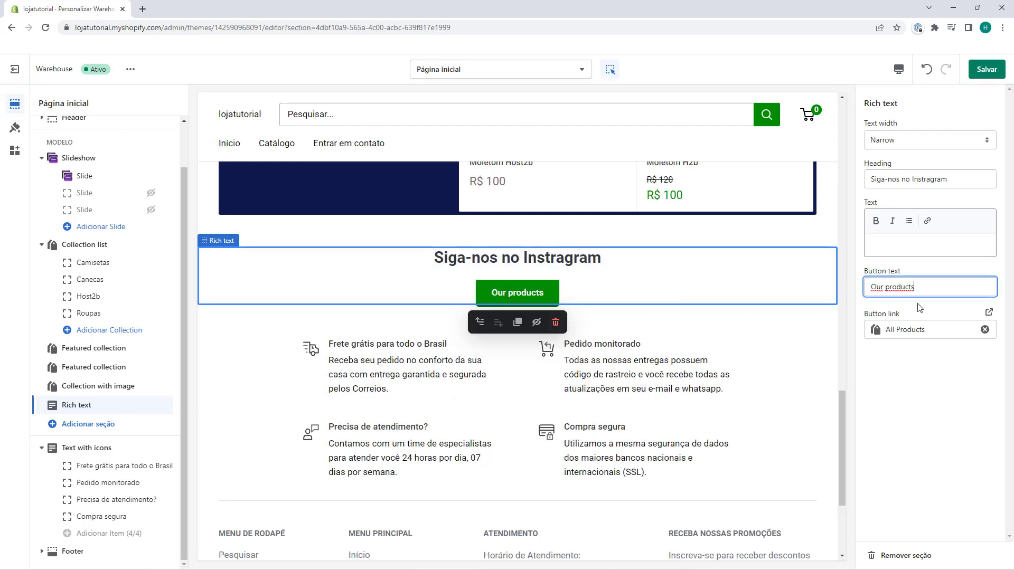
pyautogui.hotkey('ctrl', 'a')
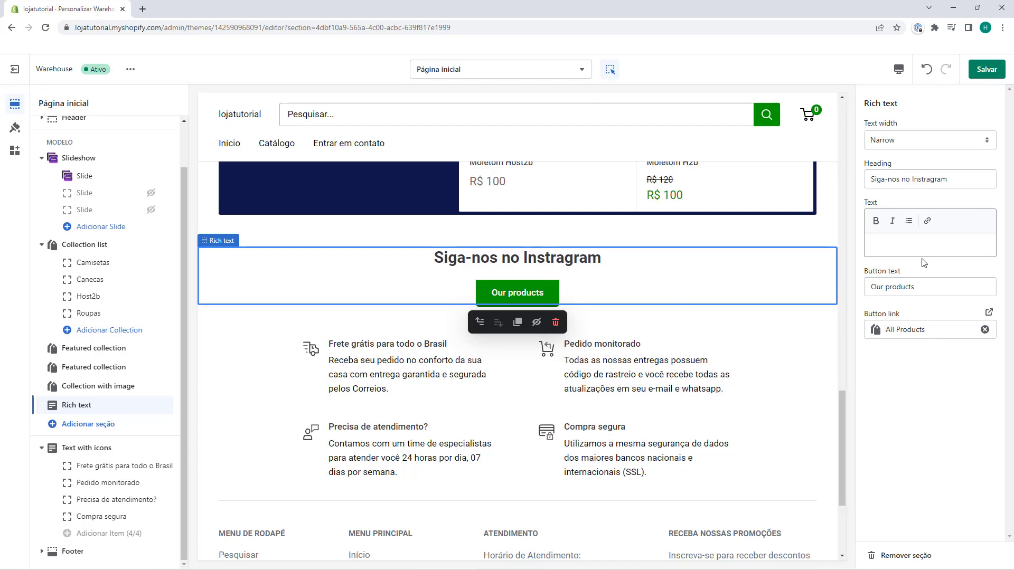
pyautogui.tripleClick(907, 287)
pyautogui.write('@lojatutorial')
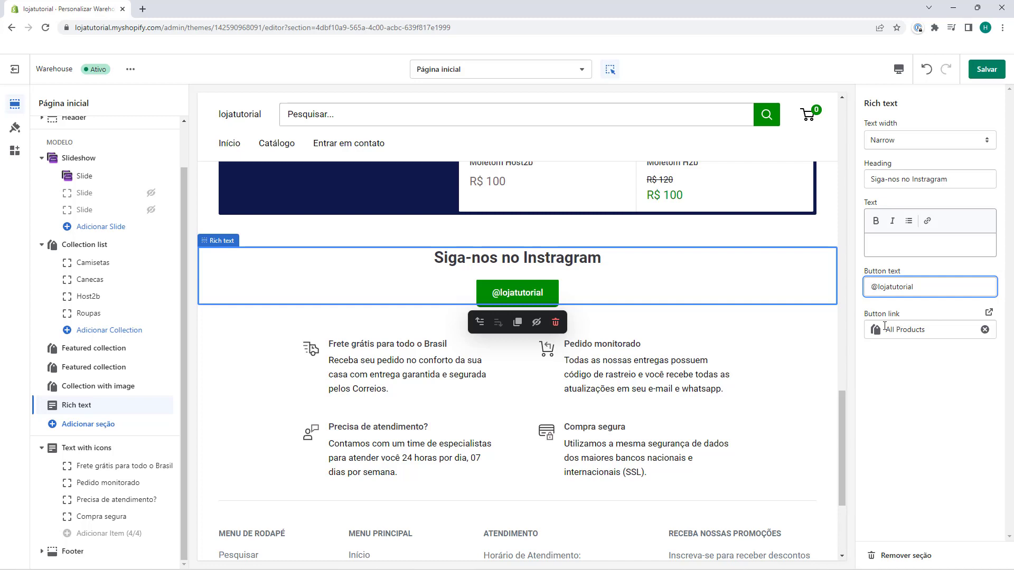
pyautogui.click(985, 329)
pyautogui.click(903, 341)
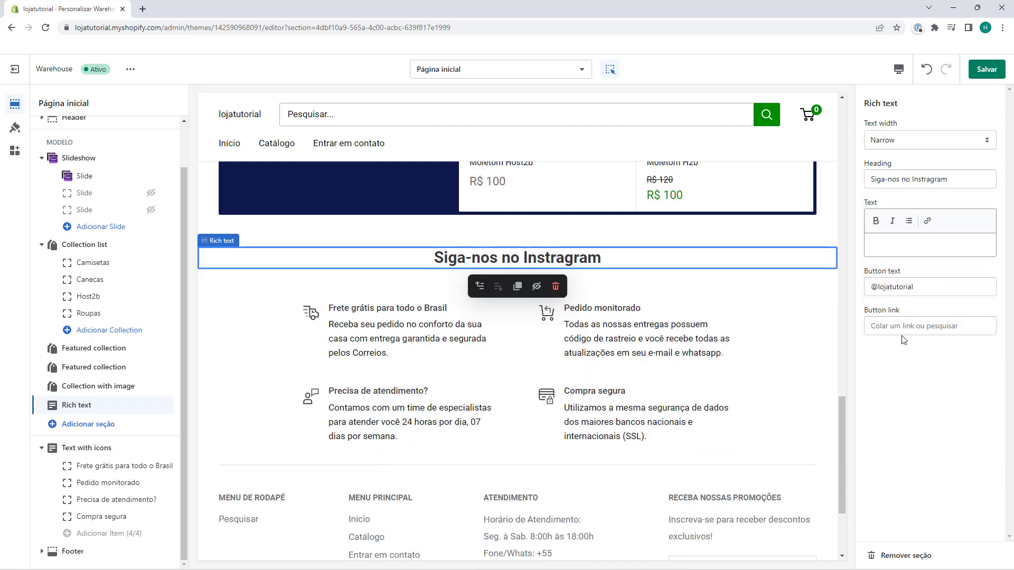
pyautogui.click(904, 327)
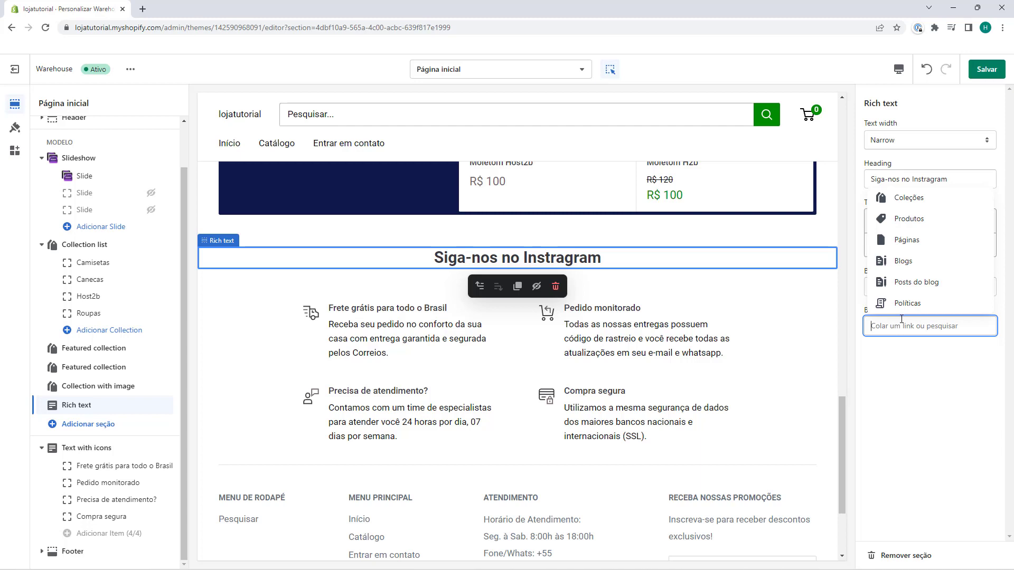
pyautogui.write('http')
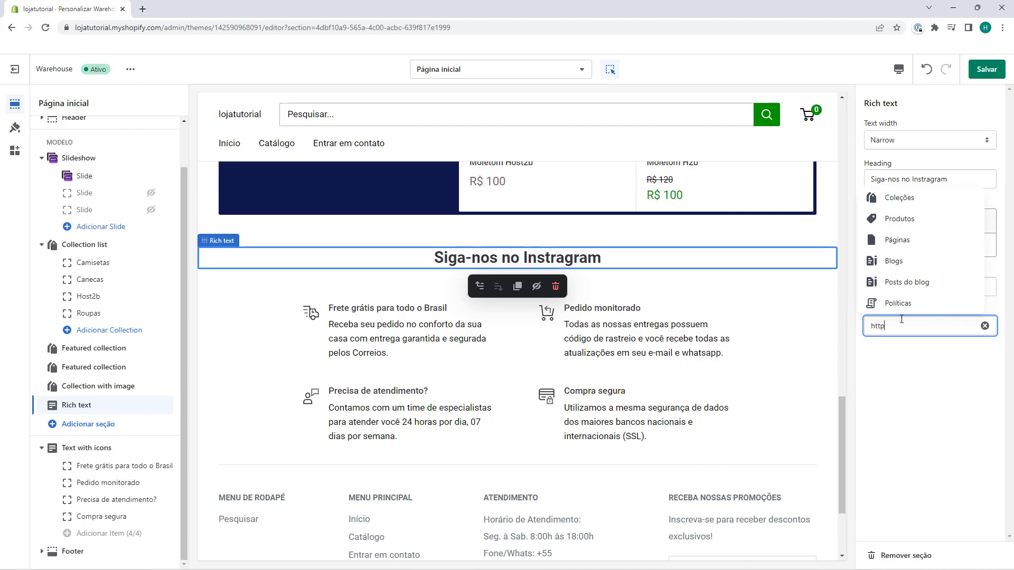
pyautogui.write('s://ins')
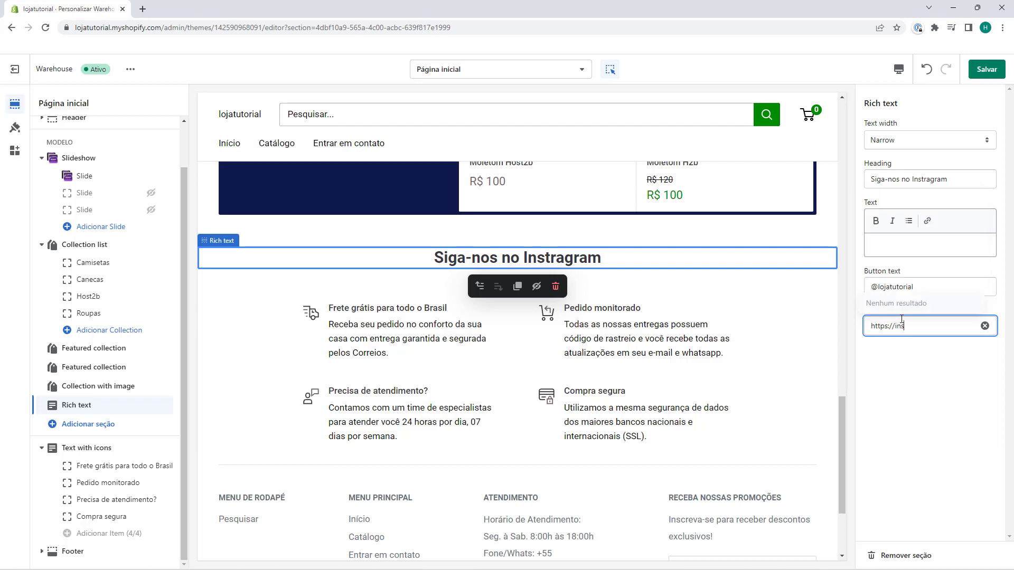
pyautogui.write('tragram.co')
pyautogui.hotkey('ctrl', 'a')
pyautogui.write('https://instagram.com/')
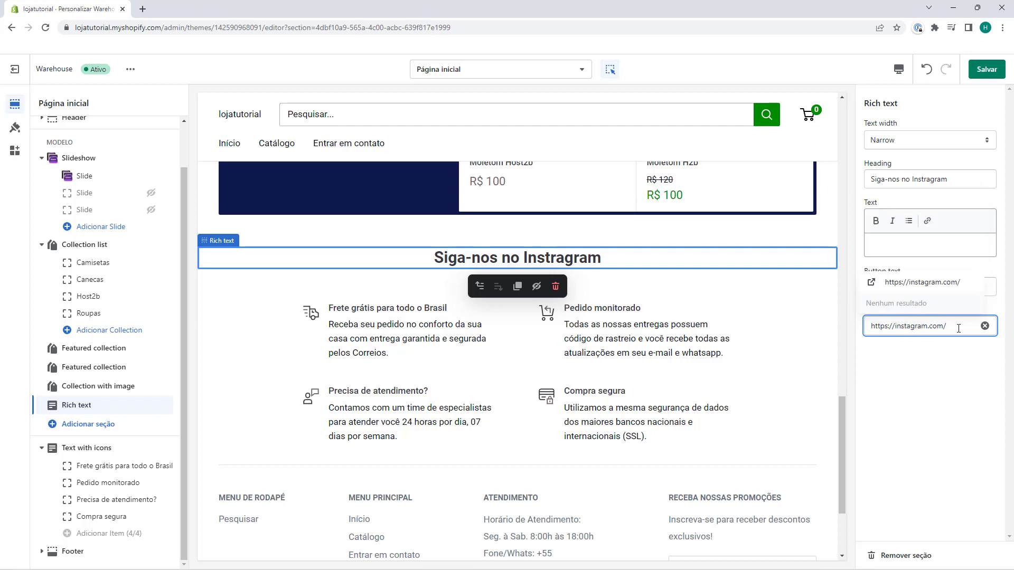
pyautogui.write('lojatutorial')
pyautogui.click(909, 287)
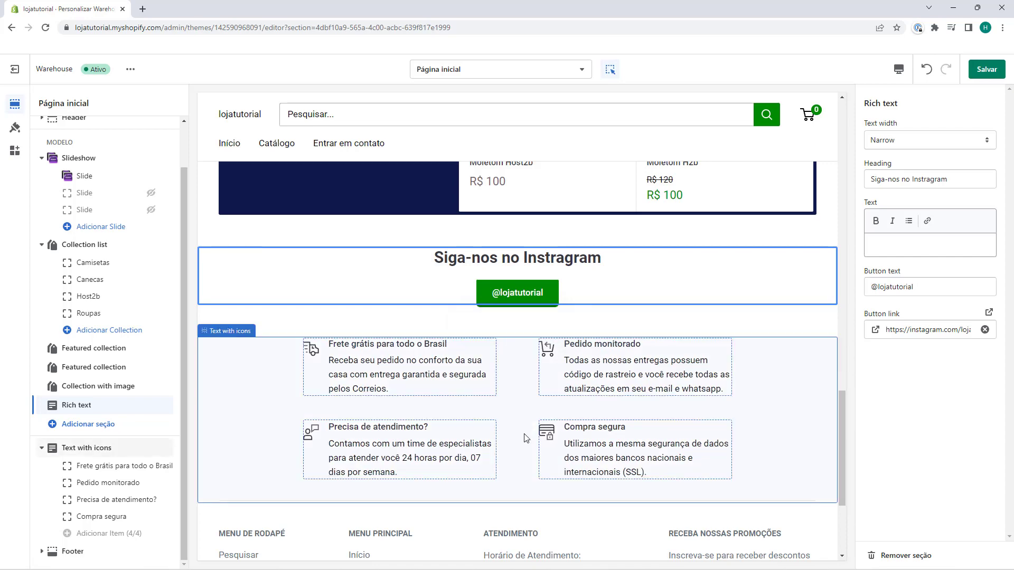
# Step: Check the home page preview up to the banner and save the theme changes
pyautogui.scroll(6, 288, 446)
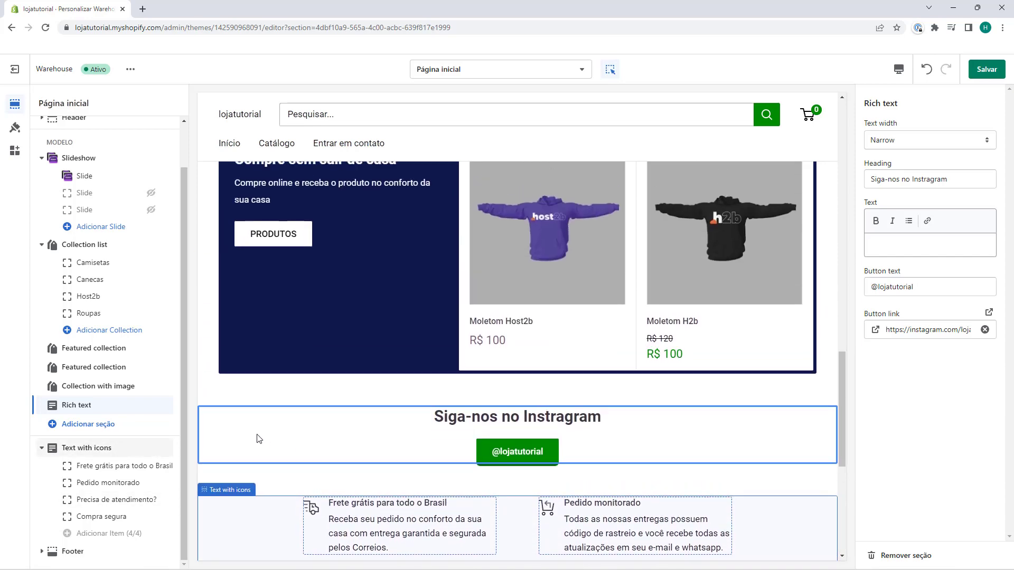
pyautogui.scroll(10, 253, 416)
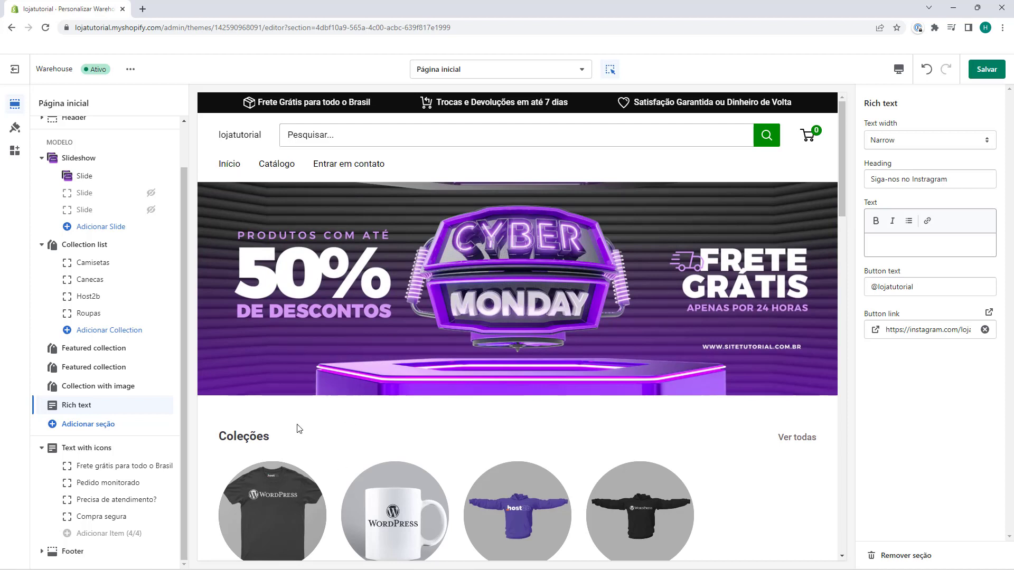
pyautogui.click(982, 76)
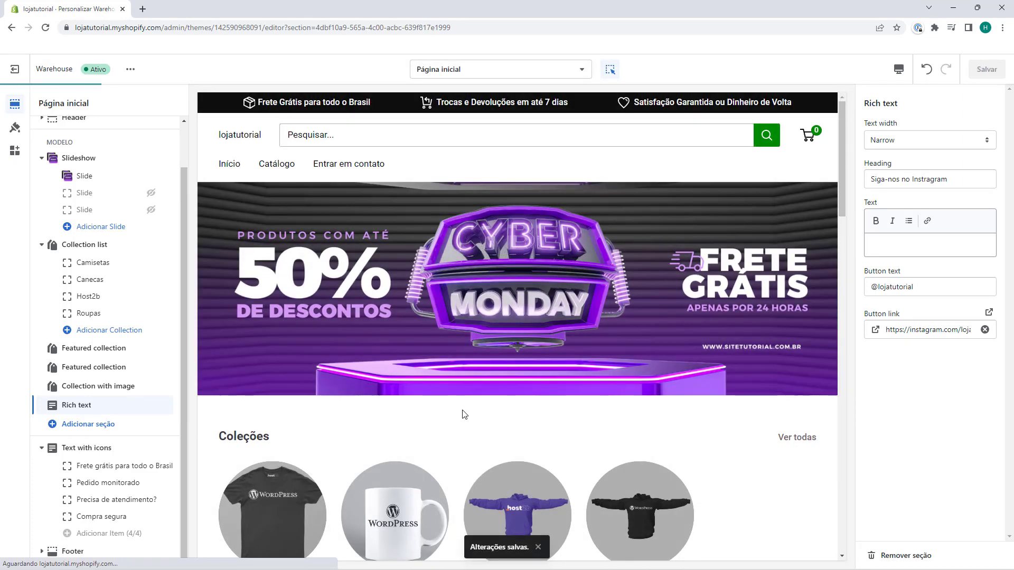
# Step: Open the published store at sitetutorial.com.br and review the home page from the banner down to the text with icons
pyautogui.click(463, 414)
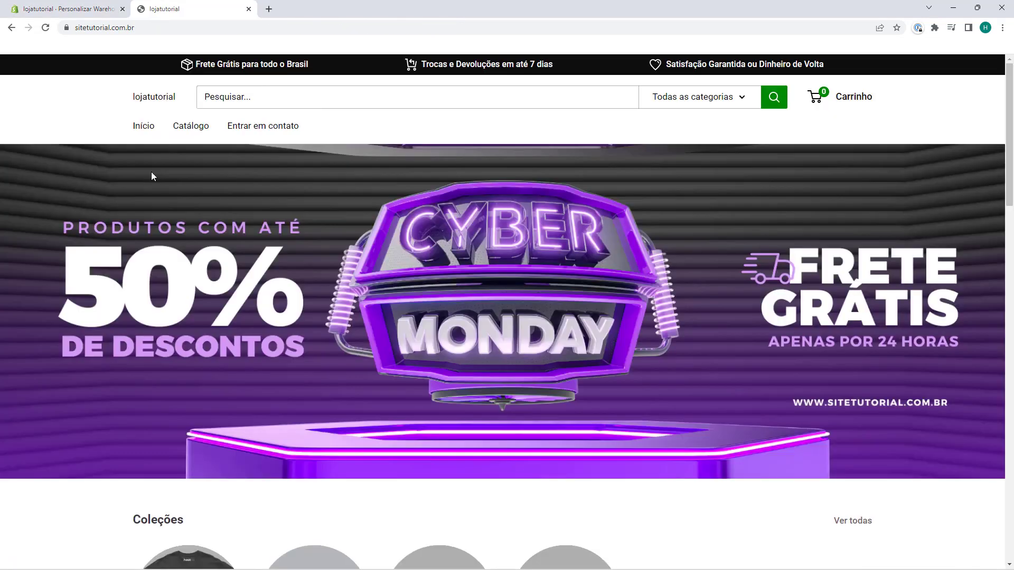
pyautogui.scroll(-6, 533, 262)
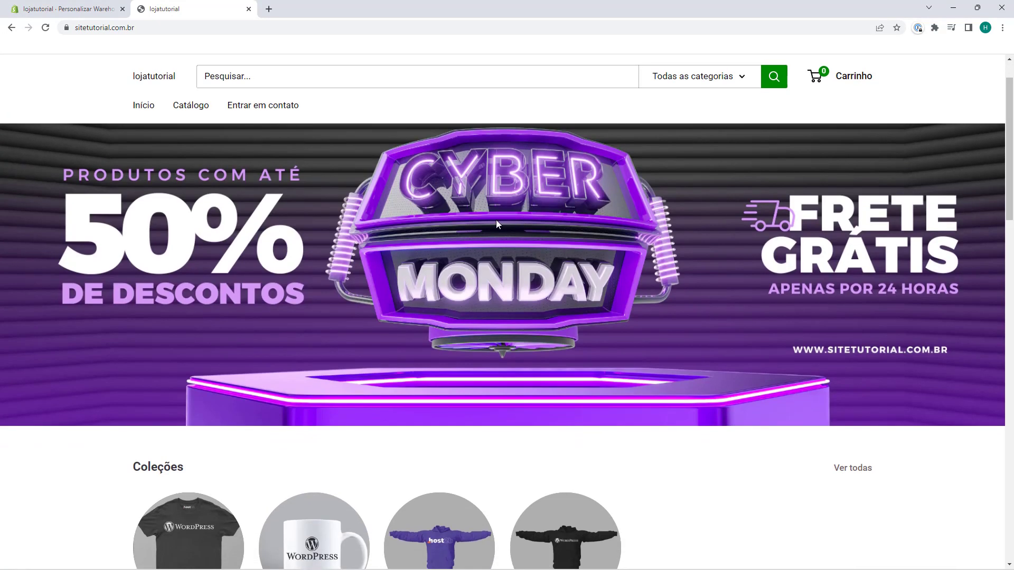
pyautogui.scroll(-11, 153, 208)
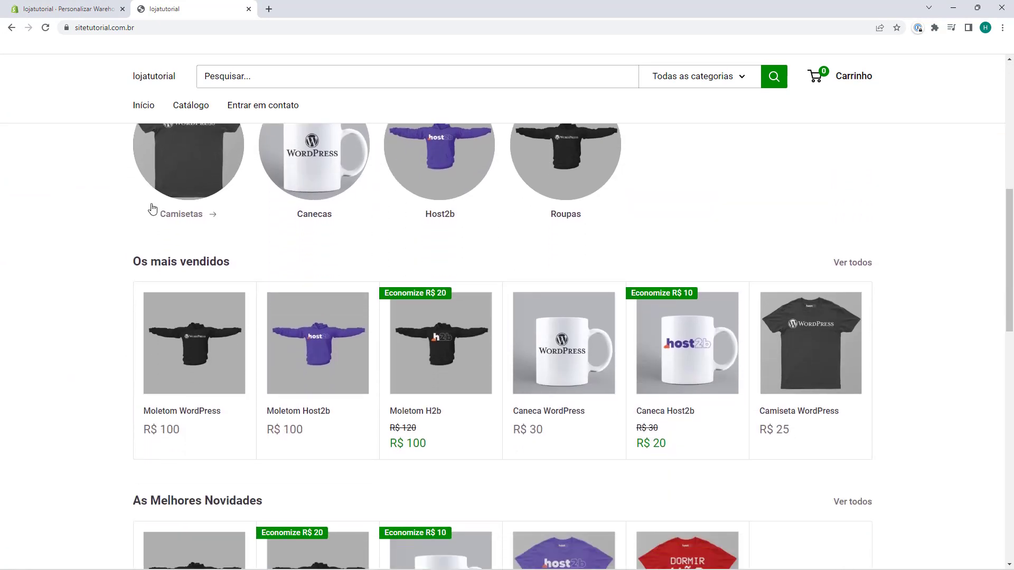
pyautogui.scroll(-7, 127, 200)
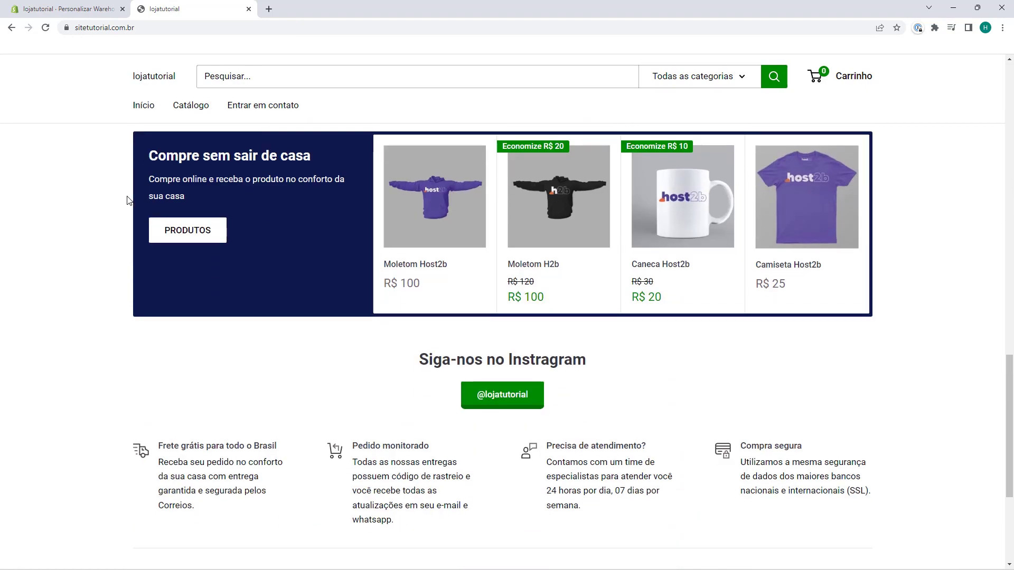
pyautogui.scroll(4, 660, 364)
pyautogui.scroll(14, 690, 386)
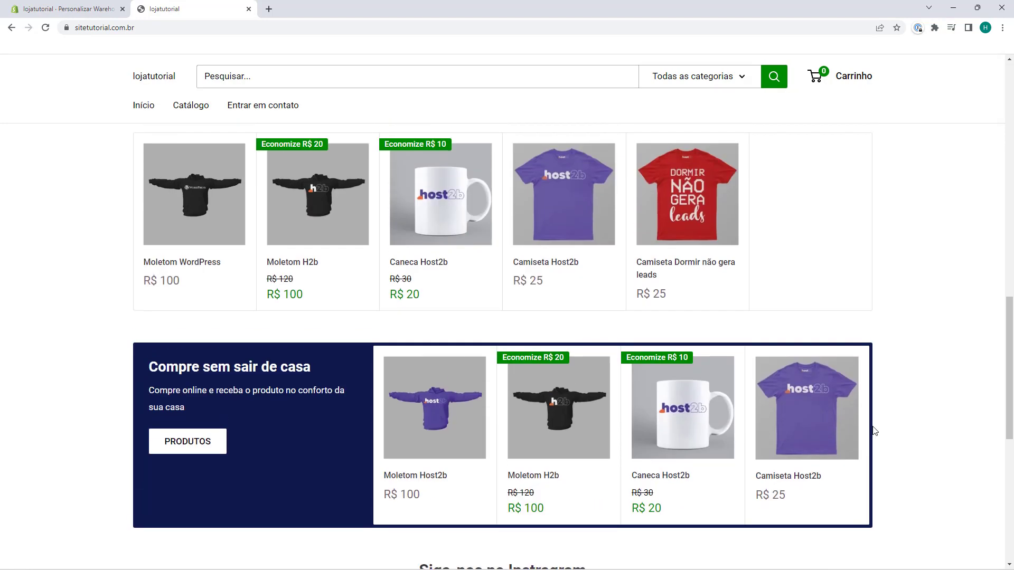
pyautogui.scroll(4, 202, 368)
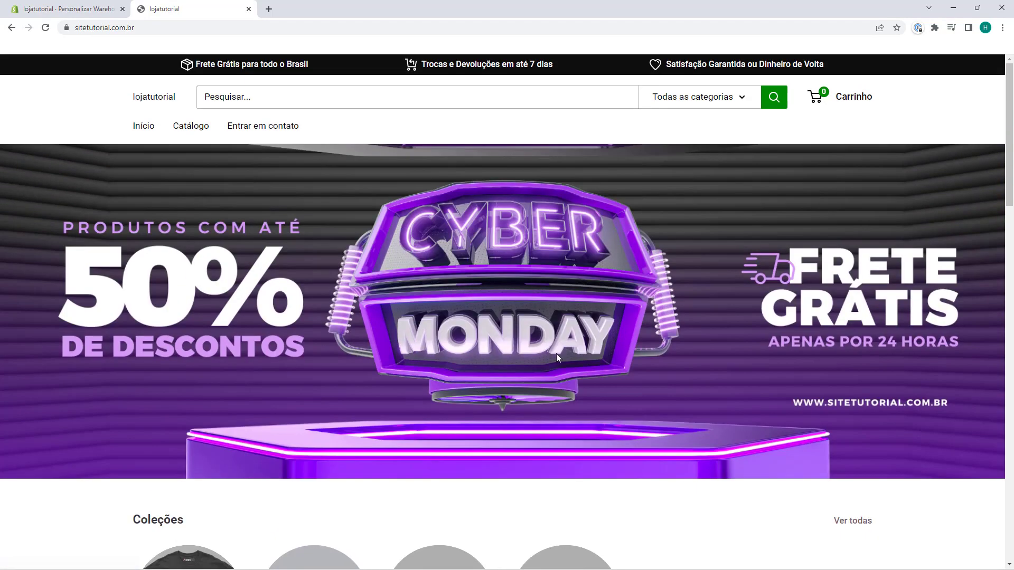